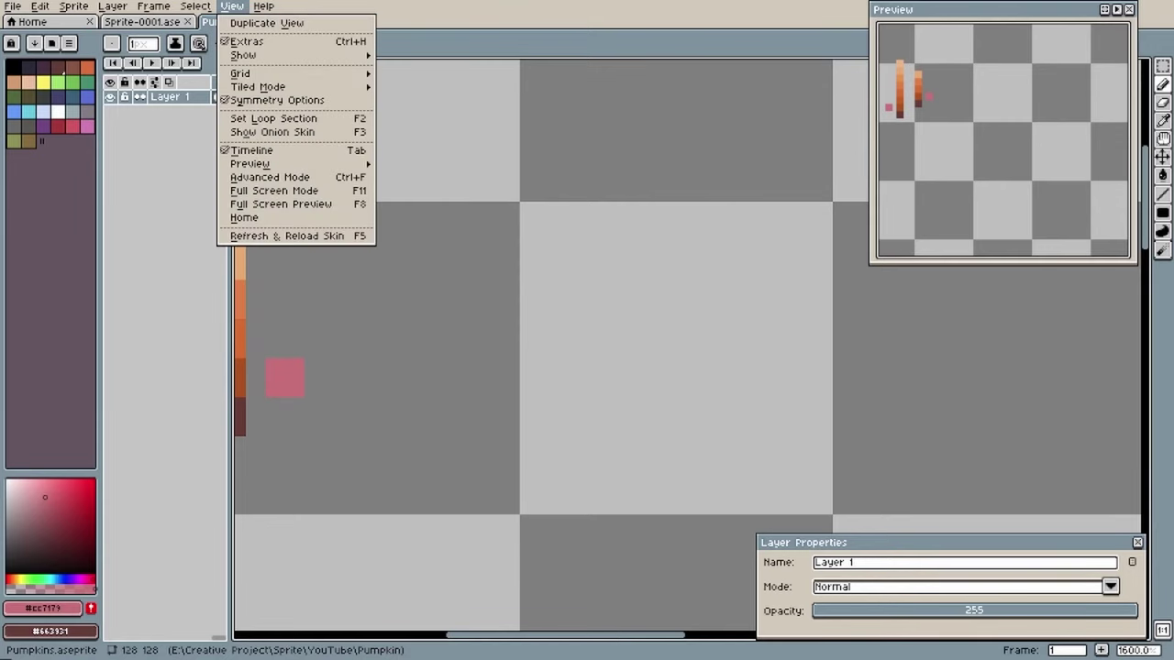
Set the canvas grid to 32 by 32 pixel cells.
mouse_move(276, 73)
left_click(419, 74)
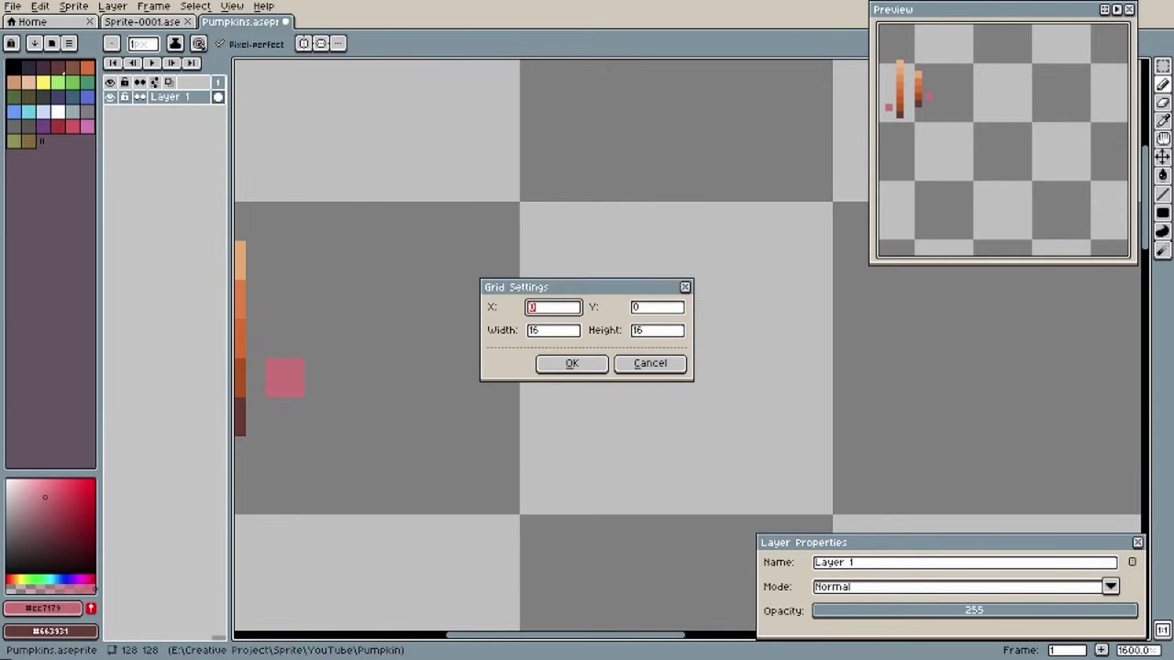
left_click(553, 330)
key("Tab")
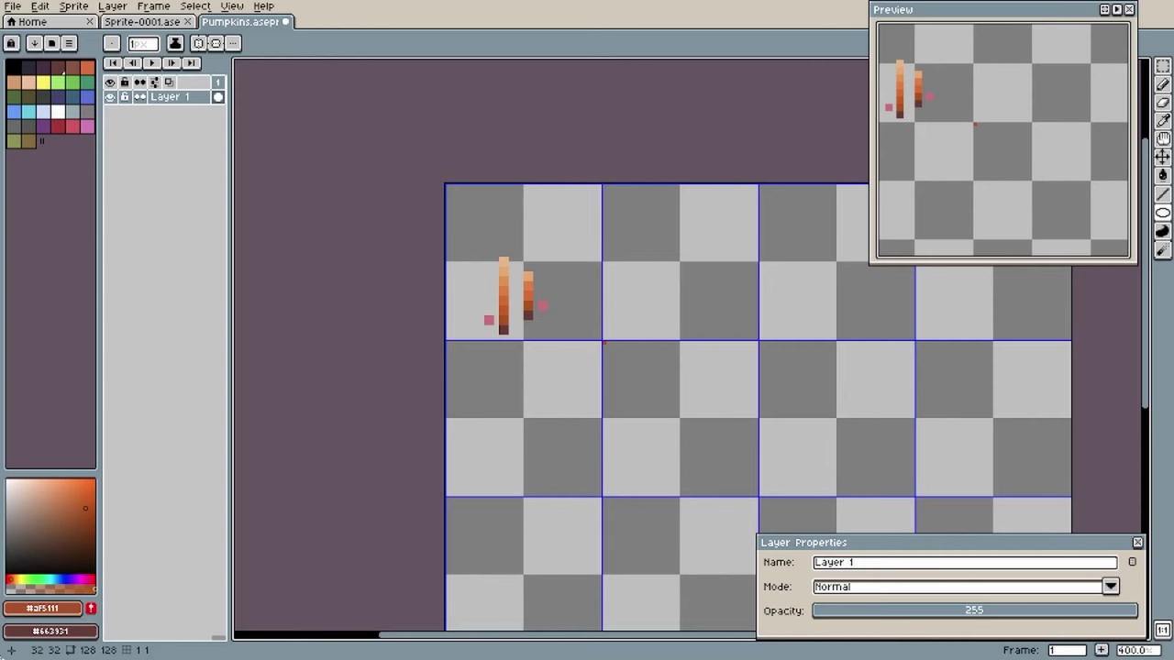
Draw a dark-orange #af5111 circle outline filling one grid cell, then squash it from above to 32 by 26 pixels.
left_click_drag(603, 342, 759, 497)
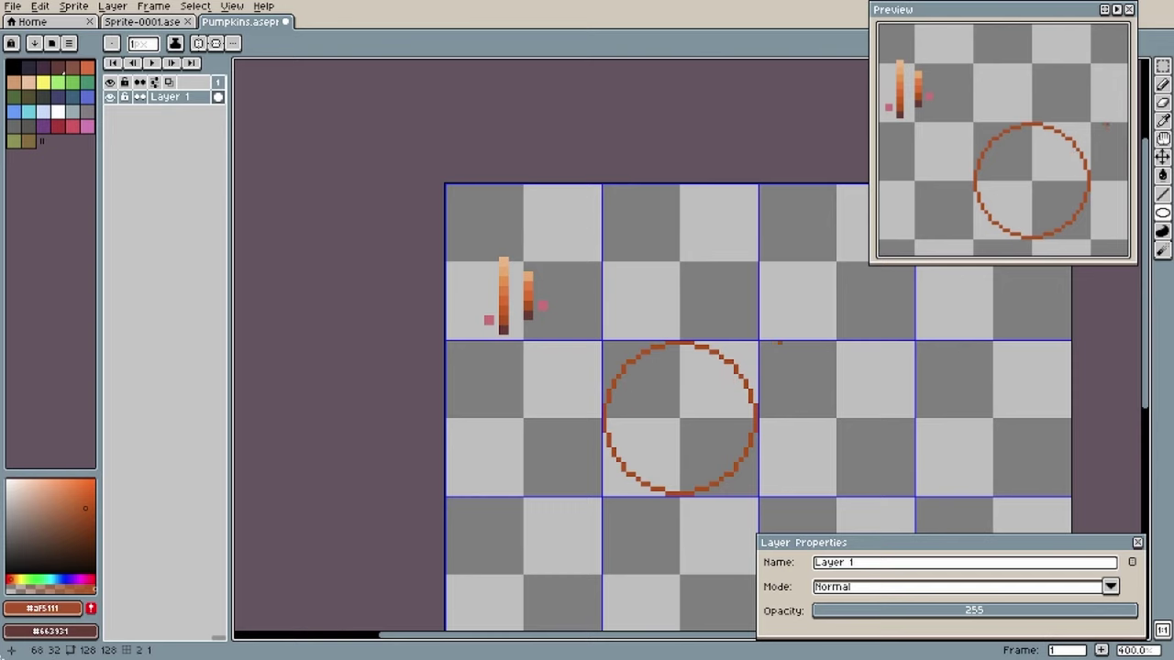
key("m")
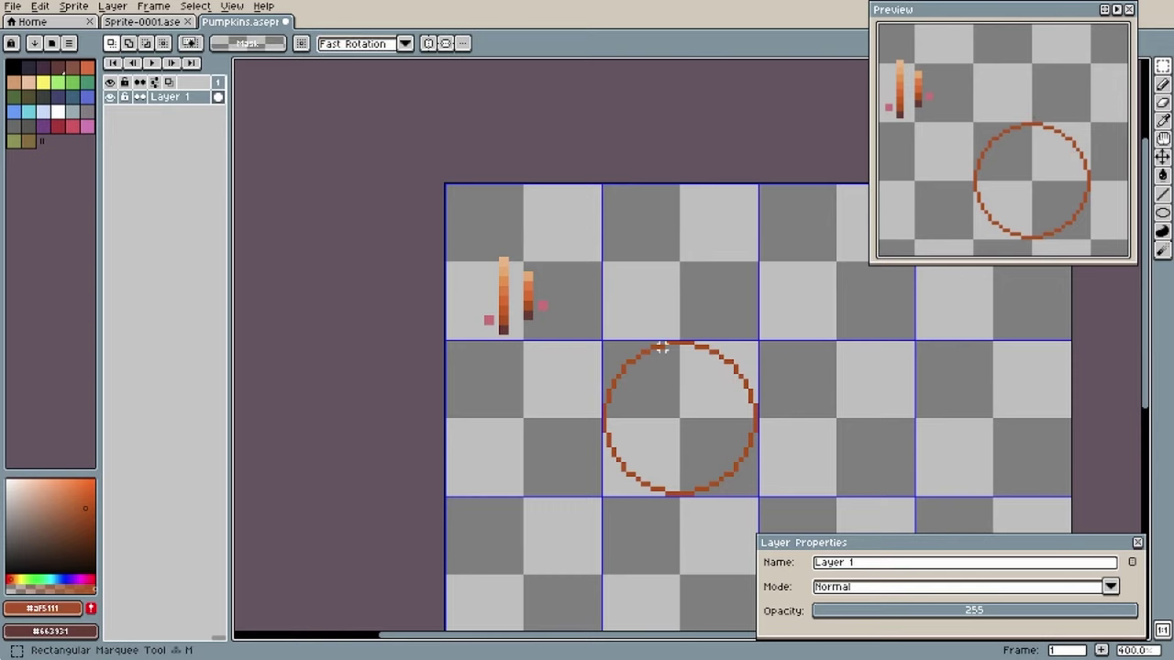
left_click_drag(603, 344, 760, 498)
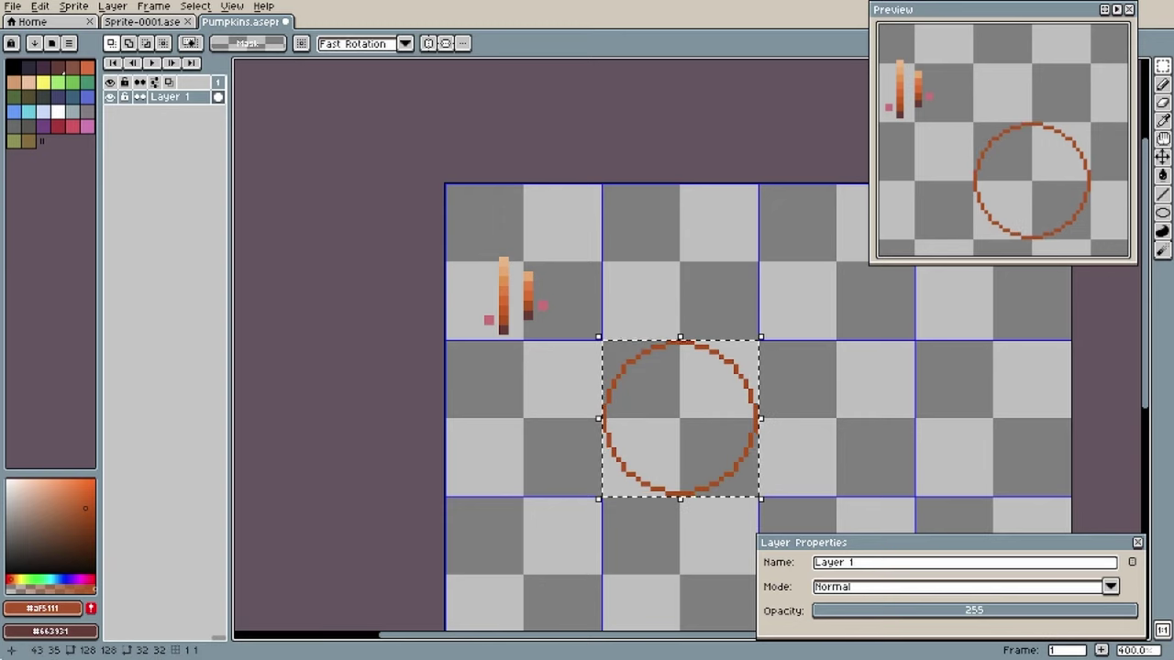
left_click_drag(679, 340, 680, 365)
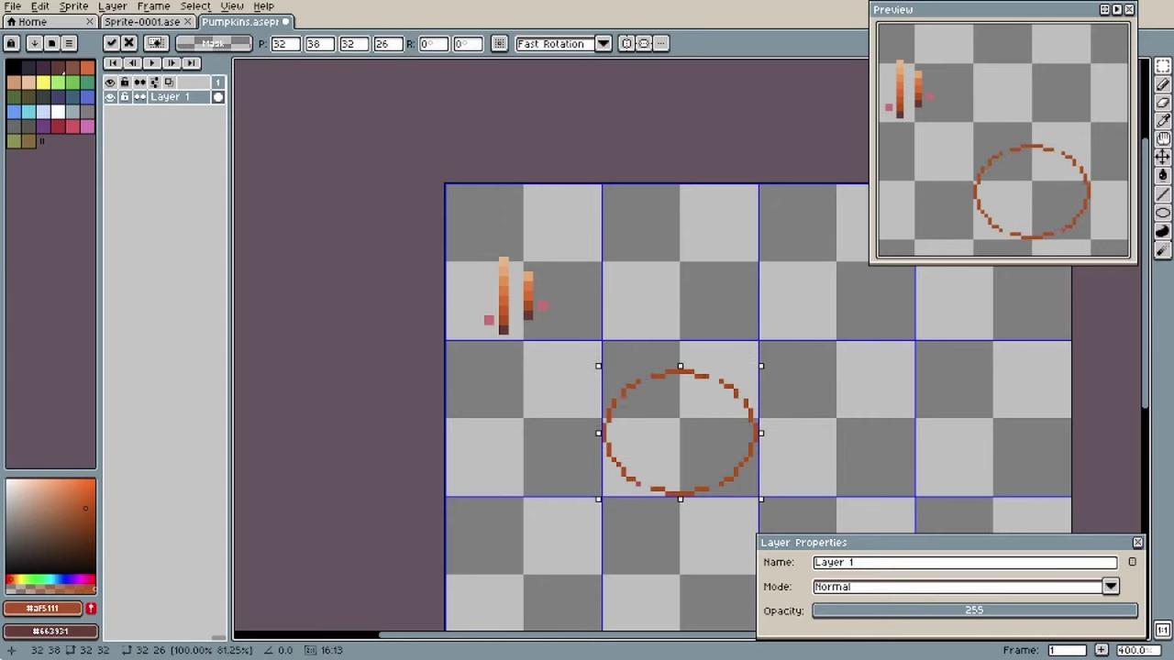
left_click(781, 347)
Close the gaps along the upper half of the squashed ellipse outline with pencil pixels.
key("space")
left_click_drag(834, 351, 692, 346)
key("space")
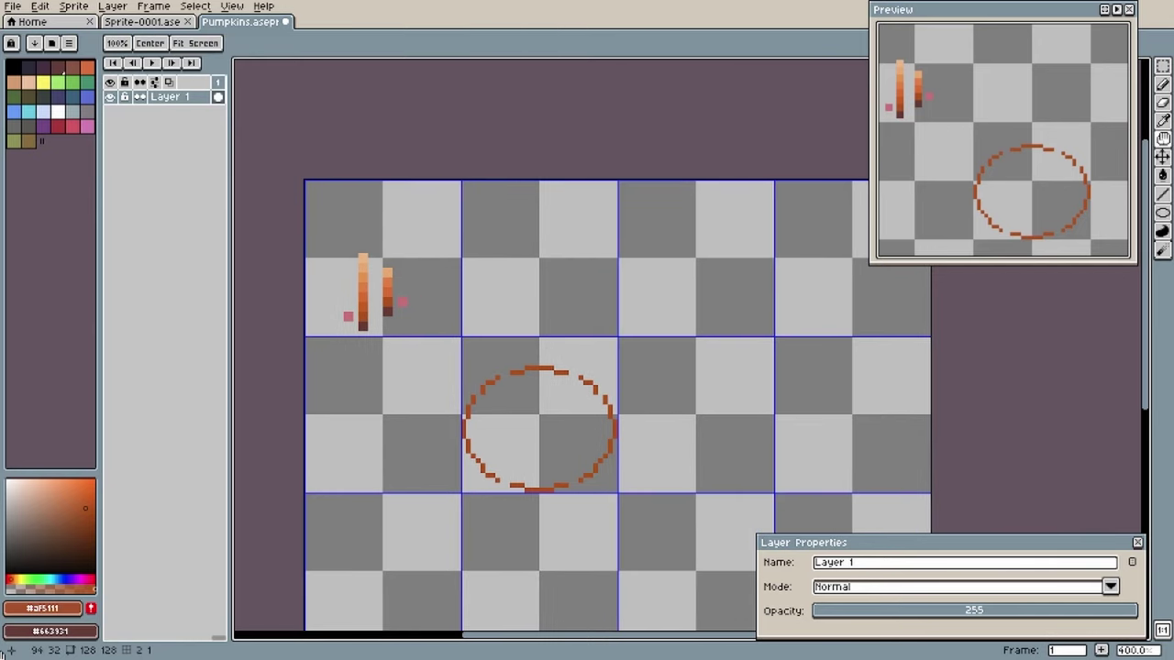
scroll(518, 414, "up", 3)
key("ctrl+z")
key("ctrl+z")
left_click_drag(624, 332, 633, 342)
key("b")
left_click_drag(682, 371, 682, 382)
left_click_drag(496, 331, 487, 342)
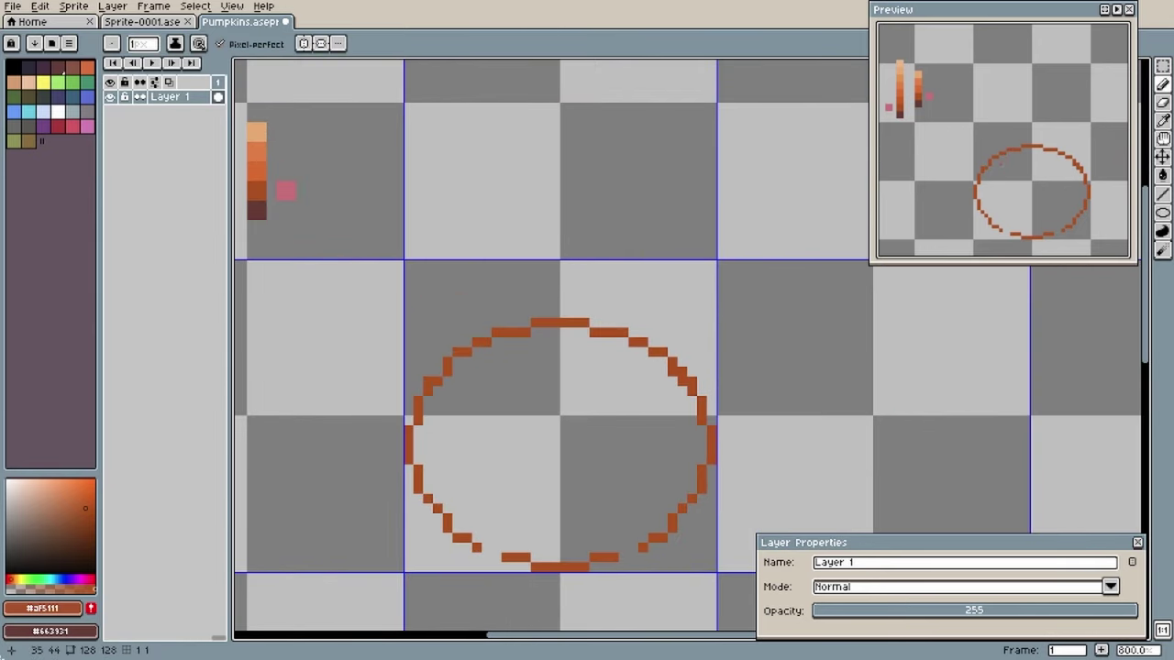
left_click(438, 371)
Close the two gaps in the ellipse's lower outline and fill the shape with dark orange #af5111.
left_click_drag(486, 547, 497, 557)
left_click_drag(633, 548, 624, 558)
key("g")
left_click(556, 411)
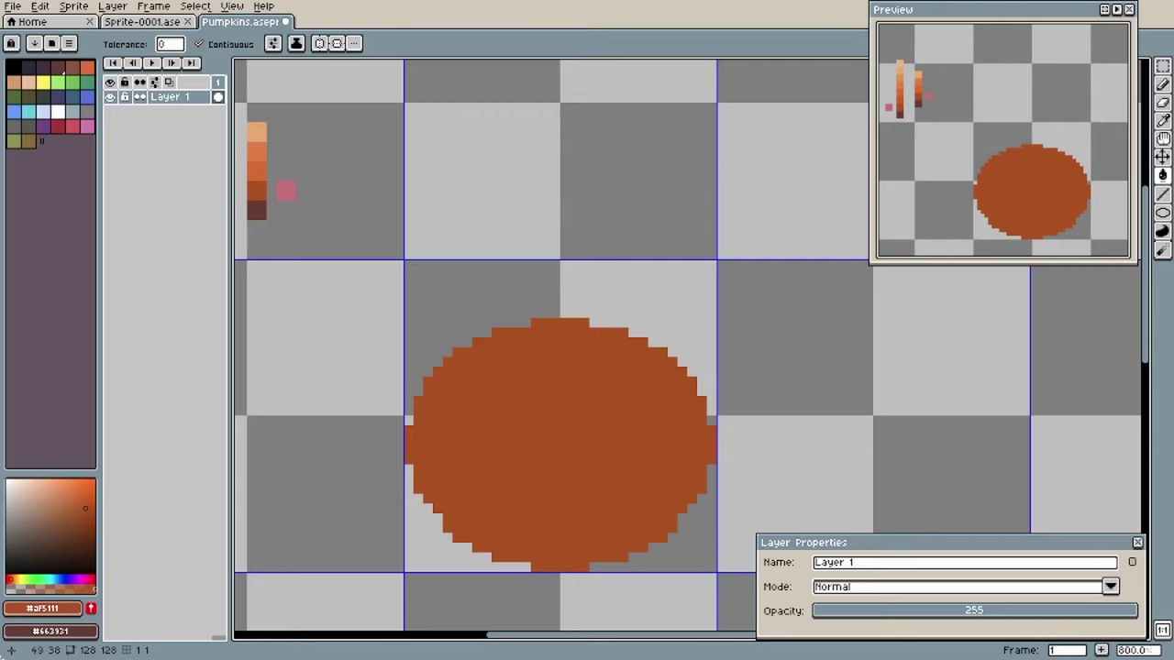
Draw a downward-curving line across the ellipse in lighter orange #db6c21 and fill the area above it.
key("space")
mouse_move(595, 284)
left_mouse_down()
mouse_move(655, 292)
mouse_move(646, 297)
left_mouse_up()
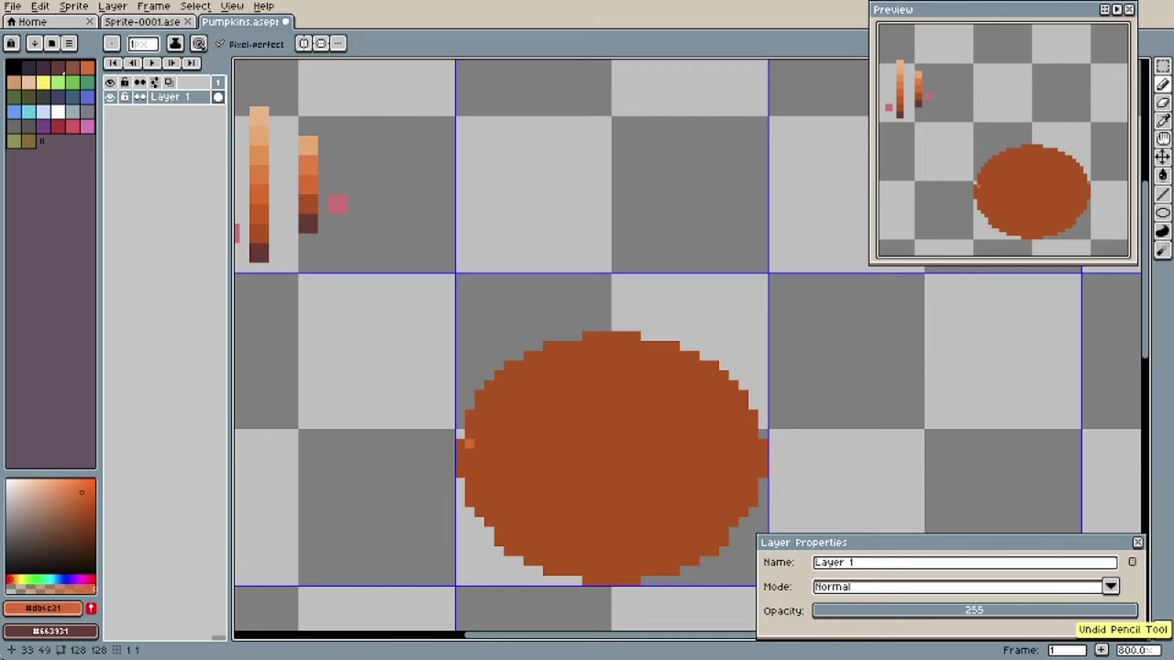
mouse_move(464, 444)
left_mouse_down()
mouse_move(511, 475)
mouse_move(669, 482)
mouse_move(759, 442)
left_mouse_up()
key("g")
left_click(636, 423)
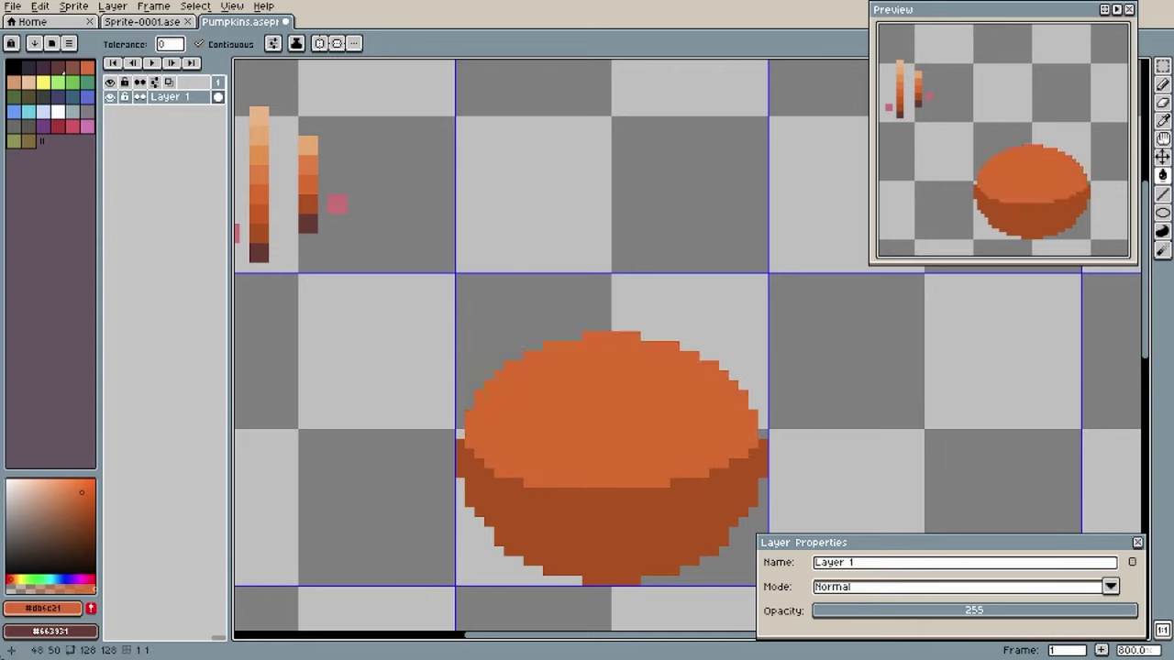
Draw a small stem hollow near the pumpkin's top in dark orange #af5111.
key("b")
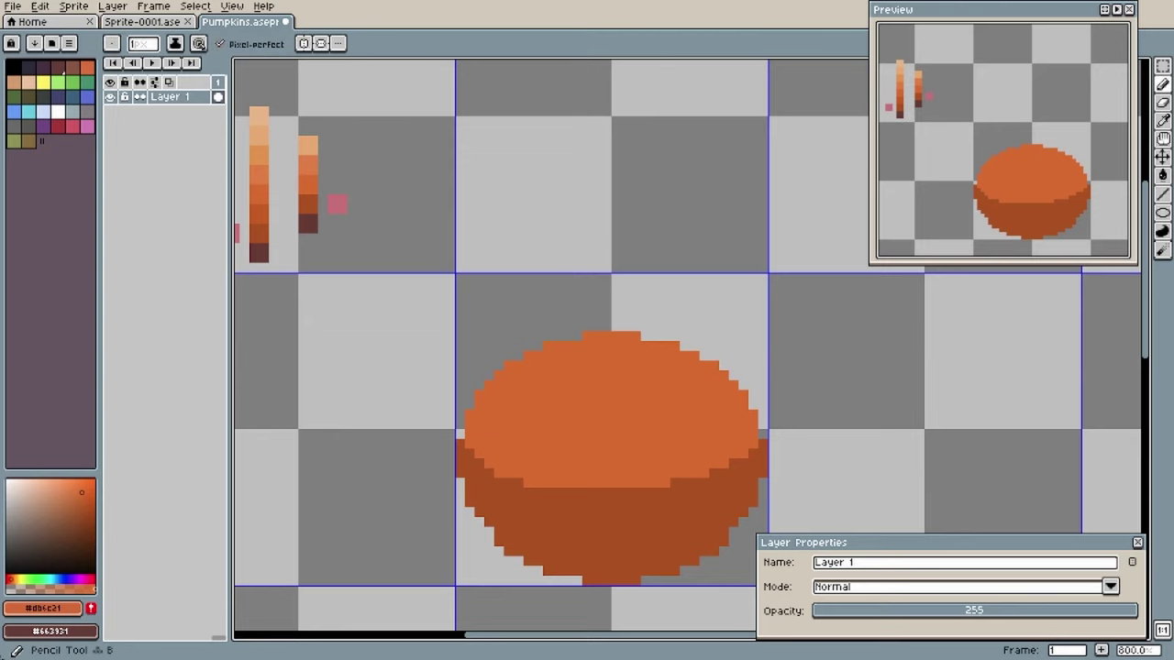
left_click(607, 521, "alt")
mouse_move(596, 375)
left_mouse_down()
mouse_move(625, 375)
mouse_move(578, 375)
mouse_move(620, 385)
mouse_move(646, 375)
left_mouse_up()
left_click(626, 386)
key("ctrl+z")
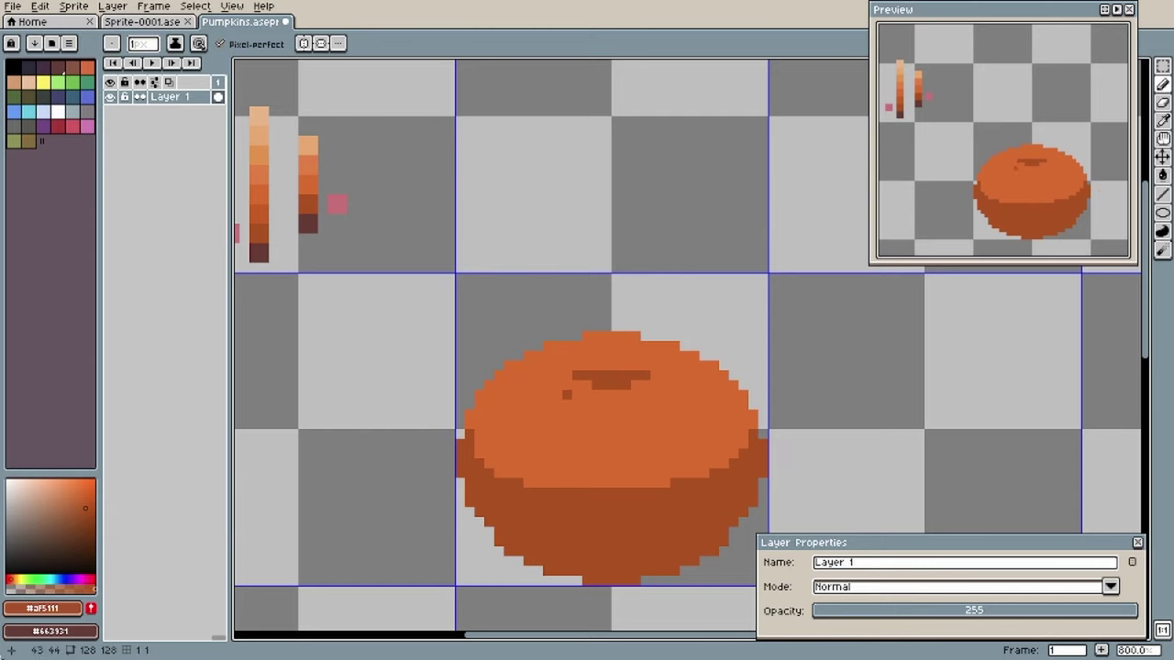
Draw two curved dark-orange ribs from below the stem hollow down to the shadow, framing the front segment.
key("ctrl+v")
mouse_move(547, 414)
left_mouse_down()
mouse_move(528, 443)
mouse_move(528, 482)
left_mouse_up()
left_click_drag(548, 424, 538, 453)
mouse_move(654, 394)
left_mouse_down()
mouse_move(691, 471)
mouse_move(679, 450)
left_mouse_up()
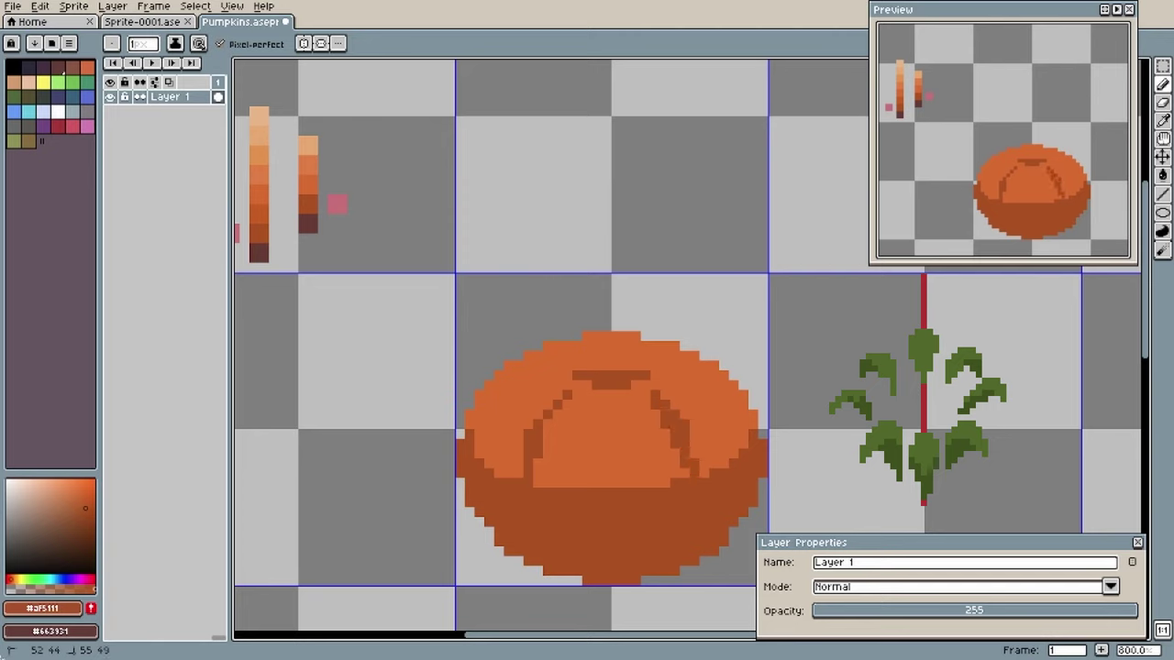
Draw dark-orange creases from the pumpkin's back edge down to both sides of the stem hollow.
left_click_drag(567, 345, 591, 365)
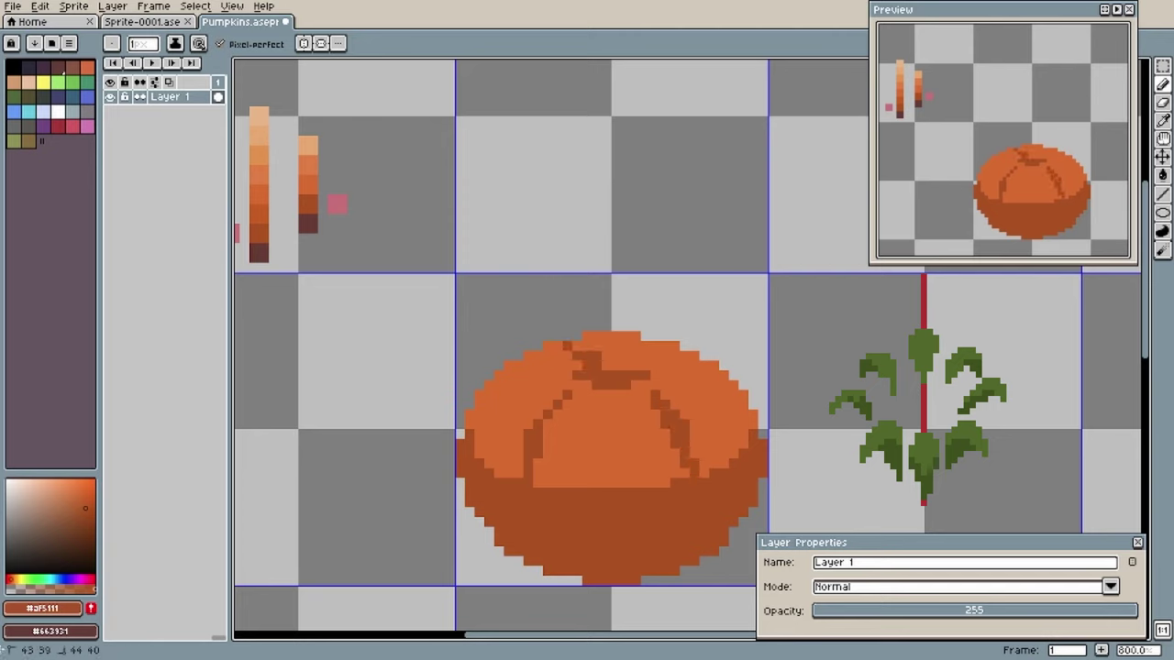
left_click(578, 346)
left_click_drag(665, 346, 627, 364)
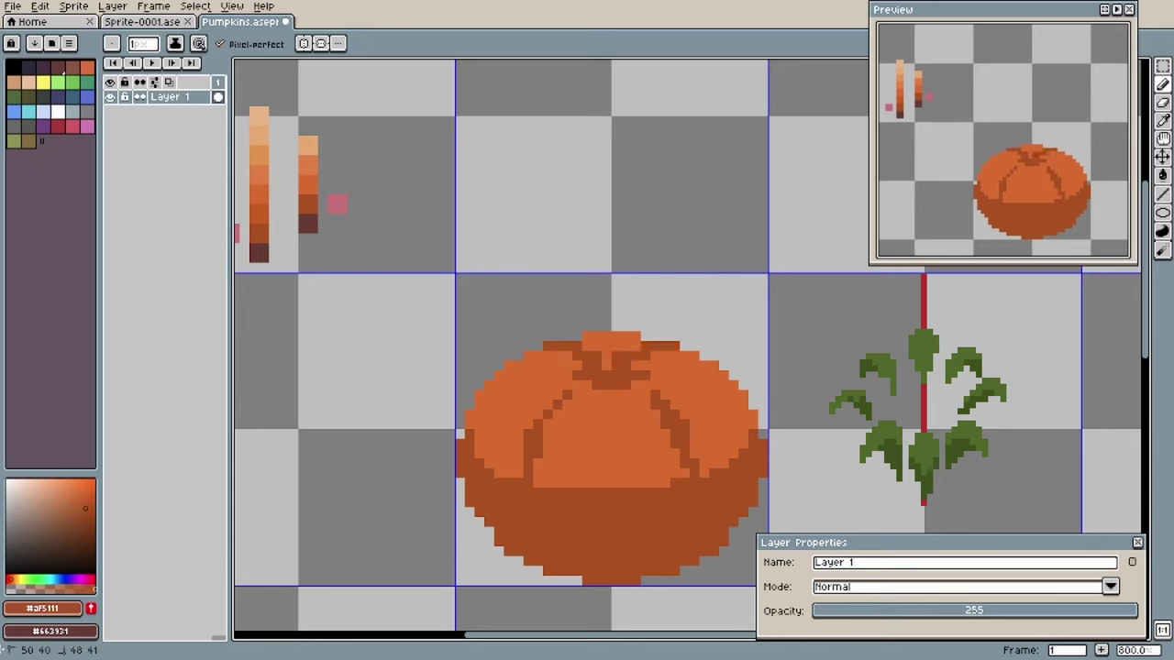
left_click(606, 365)
Draw the upper side ribs curving from the hollow toward both pumpkin edges, and refine the hollow's centre.
mouse_move(533, 380)
left_mouse_down()
mouse_move(557, 365)
mouse_move(518, 375)
mouse_move(490, 402)
mouse_move(479, 389)
left_mouse_up()
mouse_move(567, 366)
left_mouse_down()
mouse_move(576, 366)
mouse_move(567, 376)
left_mouse_up()
left_click_drag(646, 366, 704, 376)
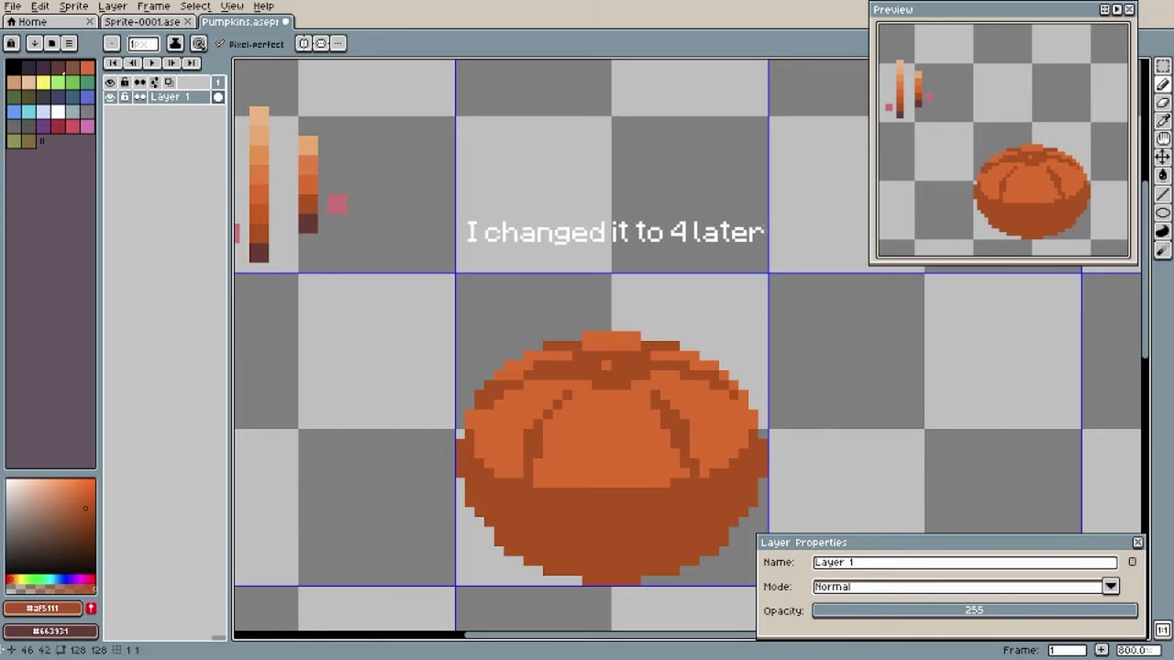
mouse_move(607, 366)
left_mouse_down()
mouse_move(568, 385)
mouse_move(588, 385)
left_mouse_up()
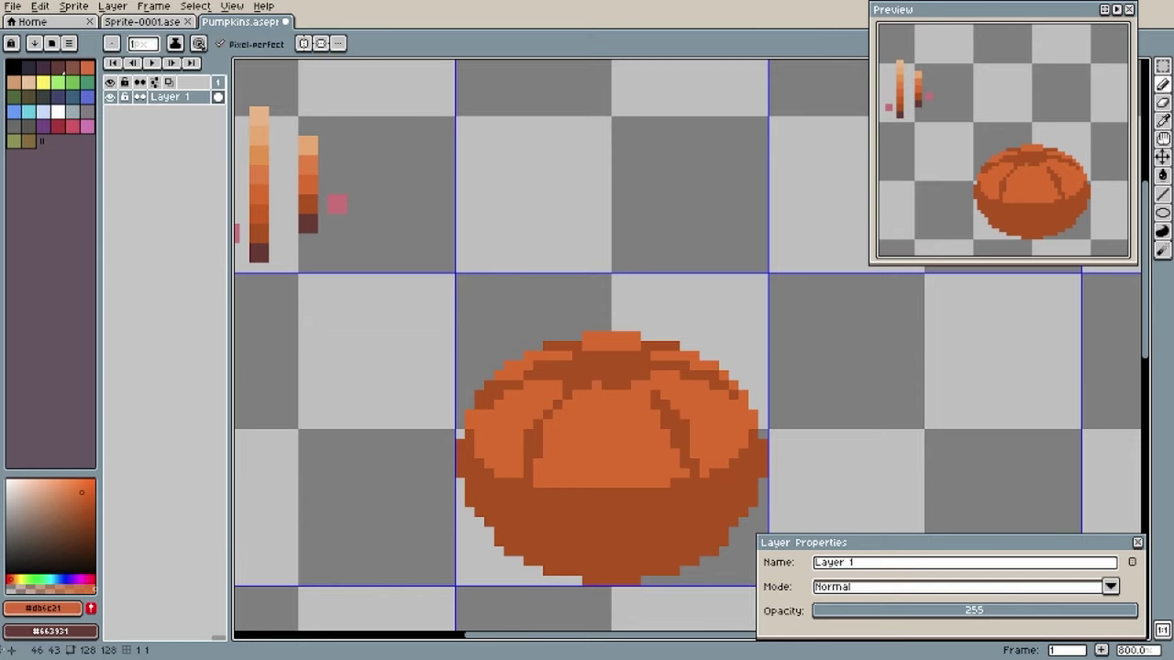
Extend the front segment down into the shadow as a rounded shape in orange #db6c21.
left_click(555, 376, "alt")
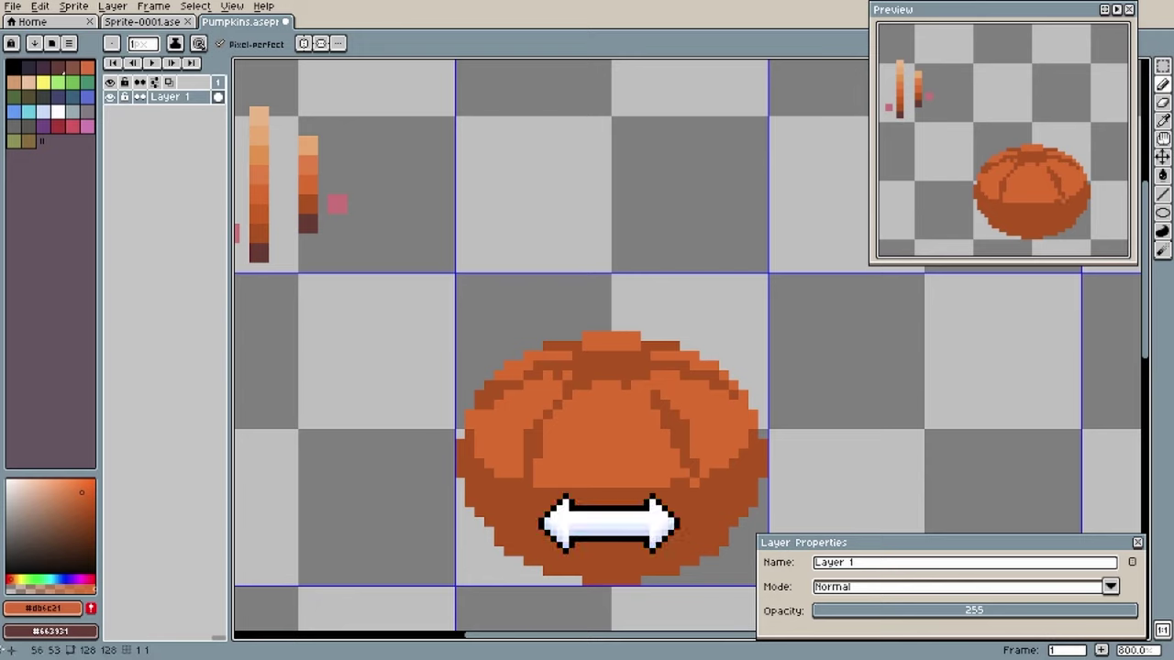
mouse_move(558, 483)
left_mouse_down()
mouse_move(578, 511)
mouse_move(568, 502)
mouse_move(597, 503)
mouse_move(587, 493)
mouse_move(630, 502)
mouse_move(596, 512)
mouse_move(616, 522)
mouse_move(567, 512)
mouse_move(636, 513)
left_mouse_up()
left_click_drag(568, 503, 549, 494)
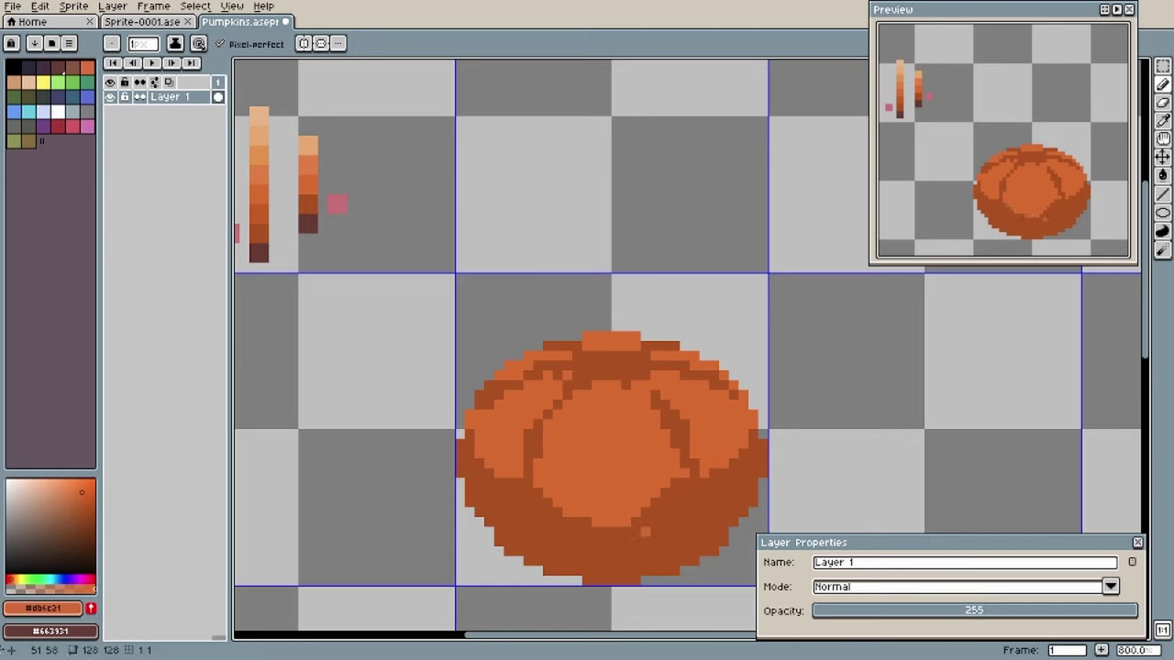
left_click_drag(744, 454, 724, 482)
left_click_drag(675, 483, 636, 521)
Extend the side segments downward in orange #db6c21 and darken the pumpkin's top edge.
left_click_drag(489, 405, 499, 395)
left_click(560, 346, "alt")
left_click_drag(587, 335, 637, 335)
left_click(724, 422, "alt")
left_click_drag(724, 482, 704, 483)
Paint a highlight in light orange #e27f3c on the upper part of the front segment.
mouse_move(675, 444)
left_mouse_down()
mouse_move(655, 404)
mouse_move(568, 425)
mouse_move(616, 435)
mouse_move(645, 424)
mouse_move(616, 404)
left_mouse_up()
left_click(308, 165, "alt")
Draw a curved example outline above the pumpkin in dark brown #663931, with an arrow pointing at it.
left_click(308, 223, "alt")
mouse_move(714, 121)
left_mouse_down()
mouse_move(684, 180)
mouse_move(734, 268)
left_mouse_up()
left_click_drag(719, 121, 733, 121)
left_click_drag(558, 180, 645, 170)
key("ctrl+z")
left_click_drag(676, 121, 587, 82)
key("ctrl+z")
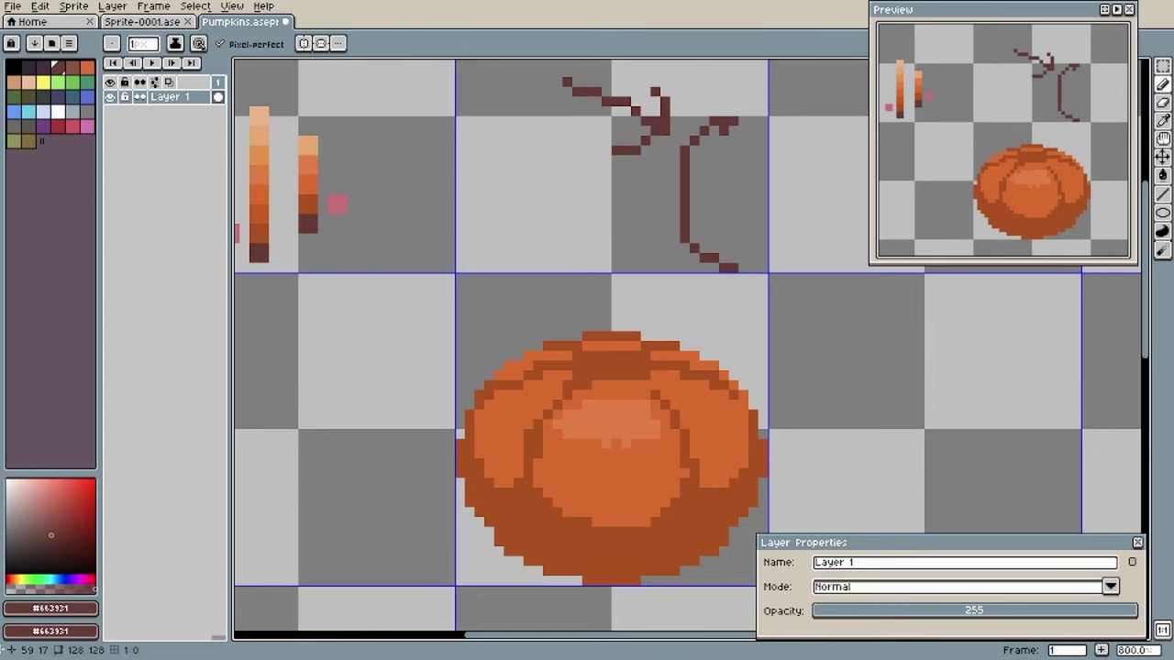
Shade the example form from light to dark orange diagonally, using the colours of the palette ramp.
left_click(308, 146, "alt")
left_click_drag(734, 131, 696, 160)
left_click(308, 165, "alt")
mouse_move(695, 209)
left_mouse_down()
mouse_move(744, 156)
mouse_move(729, 258)
left_mouse_up()
left_click(308, 203, "alt")
Extend the front segment's highlight downward and add matching #e27f3c highlights to both side segments.
left_click(587, 431, "alt")
mouse_move(606, 424)
left_mouse_down()
mouse_move(586, 431)
mouse_move(587, 460)
mouse_move(606, 461)
left_mouse_up()
mouse_move(656, 391)
left_mouse_down()
mouse_move(685, 392)
mouse_move(694, 411)
left_mouse_up()
mouse_move(489, 401)
left_mouse_down()
mouse_move(524, 392)
mouse_move(513, 409)
mouse_move(528, 385)
left_mouse_up()
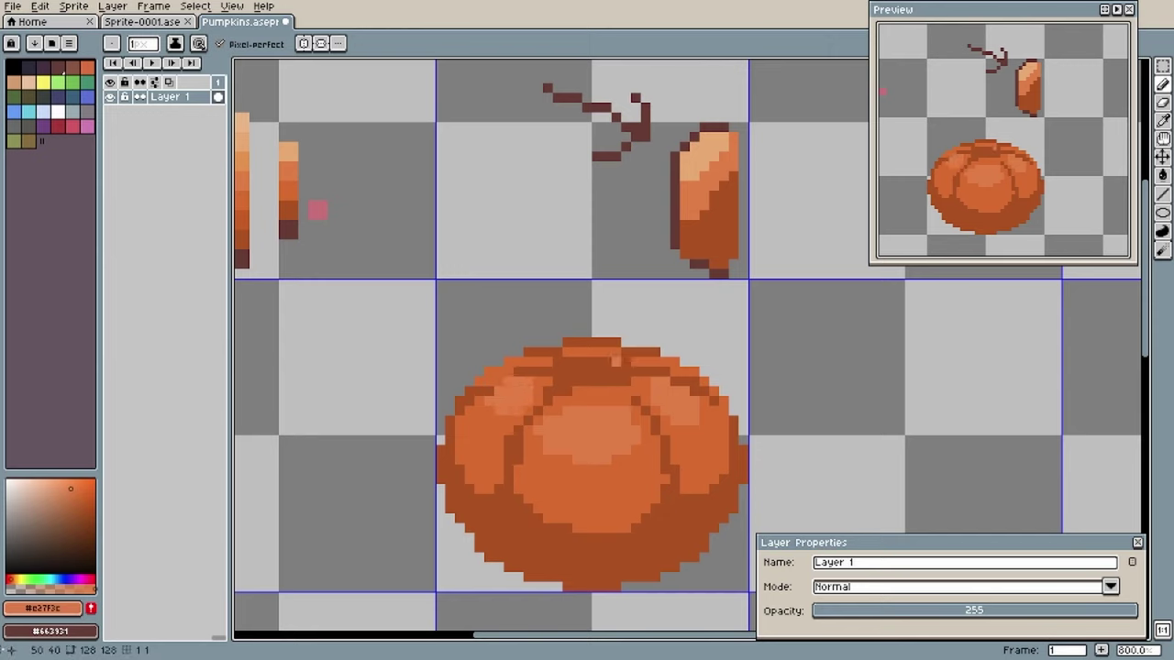
Shorten the dark creases beside the rear segment with orange #db6c21 pixels.
left_click(616, 352, "alt")
left_click_drag(627, 361, 636, 352)
left_click_drag(557, 361, 558, 352)
Connect the front ribs to the stem hollow in dark orange #af5111 and clean up their edges with #db6c21.
left_click(586, 376, "alt")
left_click_drag(616, 392, 654, 411)
left_click_drag(548, 392, 528, 410)
left_click(498, 381)
left_click(548, 381, "alt")
left_click(645, 410)
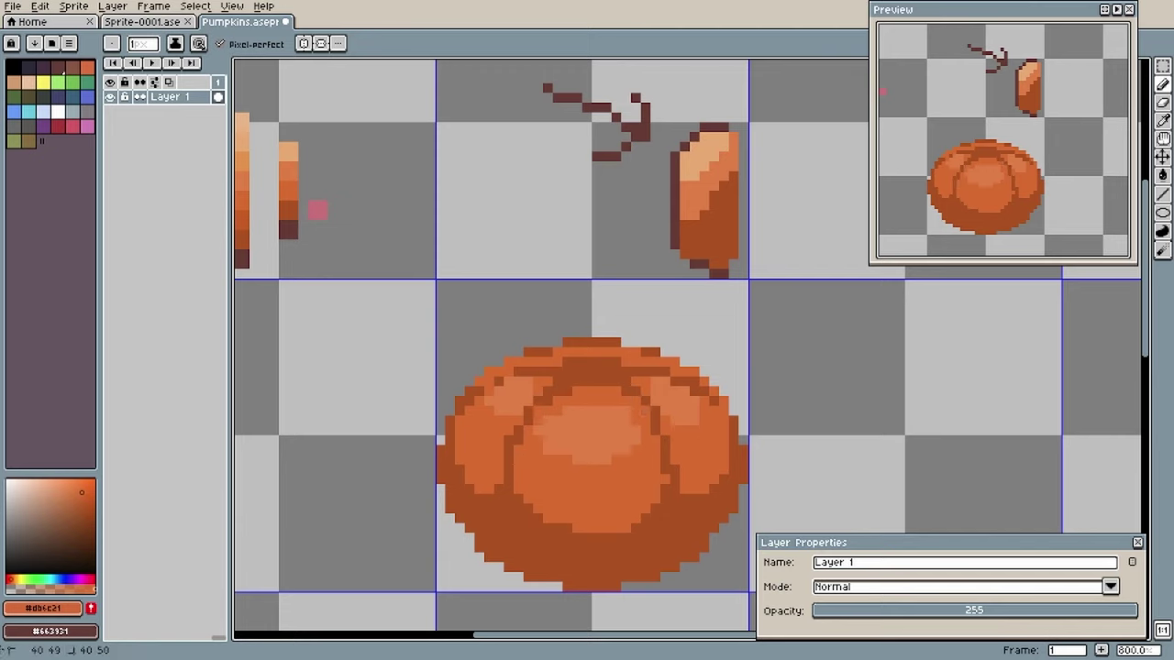
Extend the front segment's lower-right edge in #db6c21 and enlarge its highlight upward.
left_click_drag(666, 509, 646, 528)
left_click(601, 420, "alt")
left_click_drag(568, 401, 617, 401)
Outline the pumpkin and the hollow's front rim in dark brown #663931, and enlarge the segment highlights.
left_click(675, 234, "alt")
mouse_move(627, 342)
left_mouse_down()
mouse_move(499, 371)
mouse_move(477, 544)
mouse_move(510, 568)
mouse_move(646, 580)
mouse_move(734, 497)
mouse_move(694, 371)
mouse_move(636, 352)
left_mouse_up()
left_click(665, 391, "alt")
left_click_drag(641, 411, 587, 469)
mouse_move(488, 392)
left_mouse_down()
mouse_move(518, 372)
mouse_move(636, 371)
left_mouse_up()
left_click(602, 342, "alt")
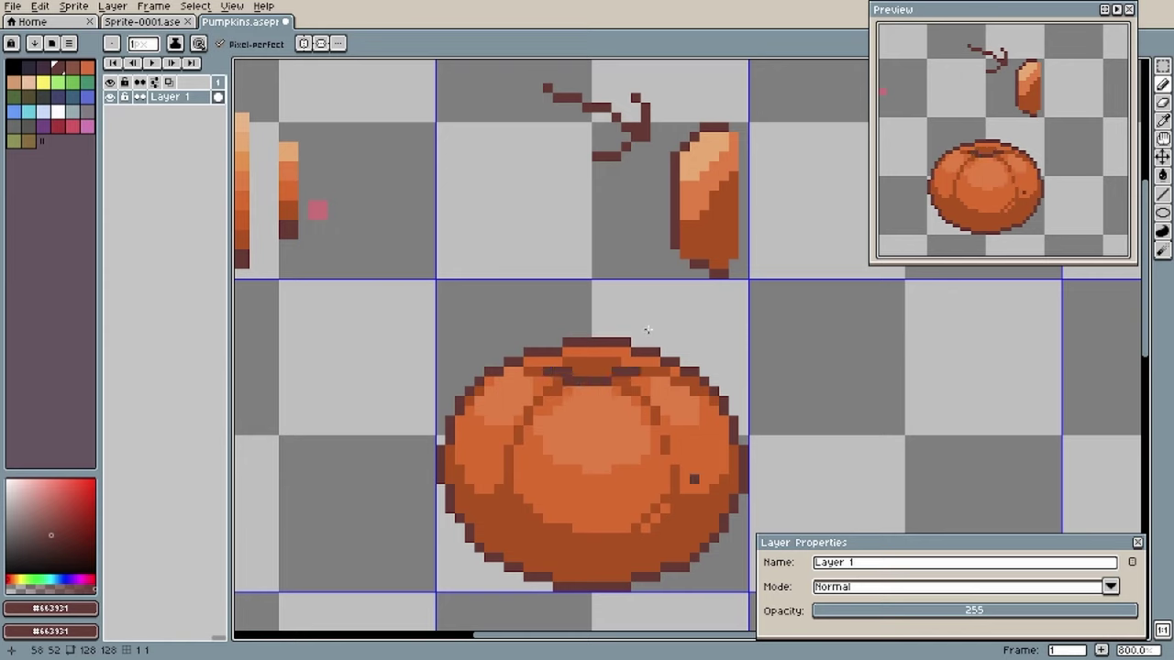
Shade the lower part of the front segment with the intermediate orange #c85d13.
key("alt")
key("alt")
left_click(650, 327, "alt")
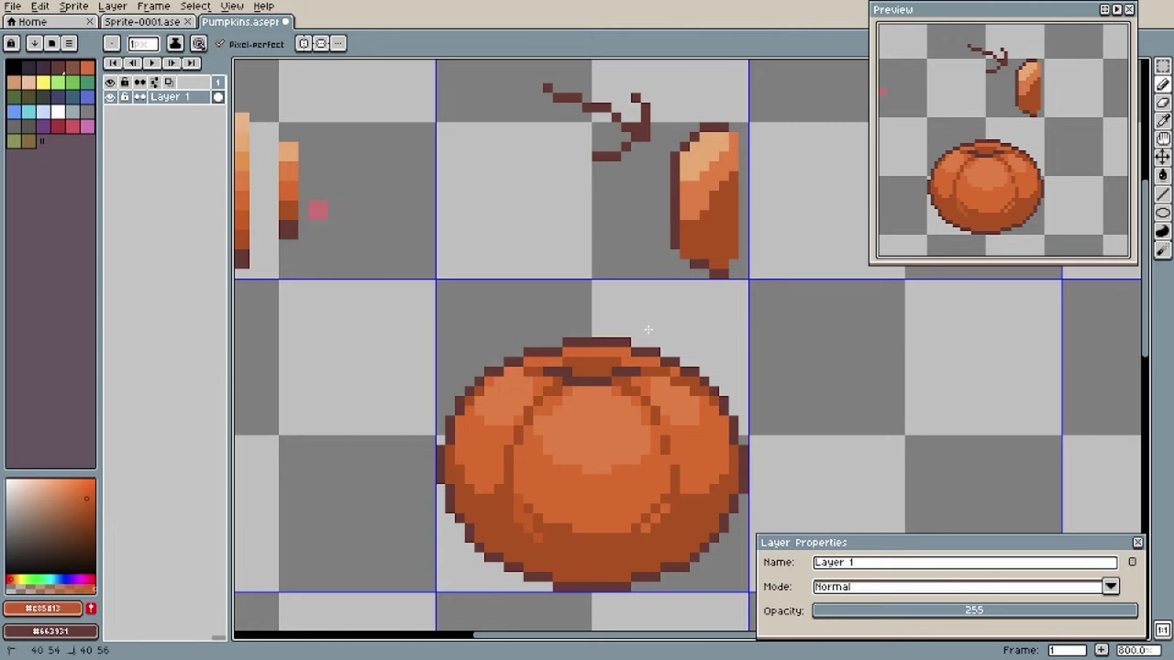
mouse_move(549, 538)
left_mouse_down()
mouse_move(562, 553)
mouse_move(597, 548)
left_mouse_up()
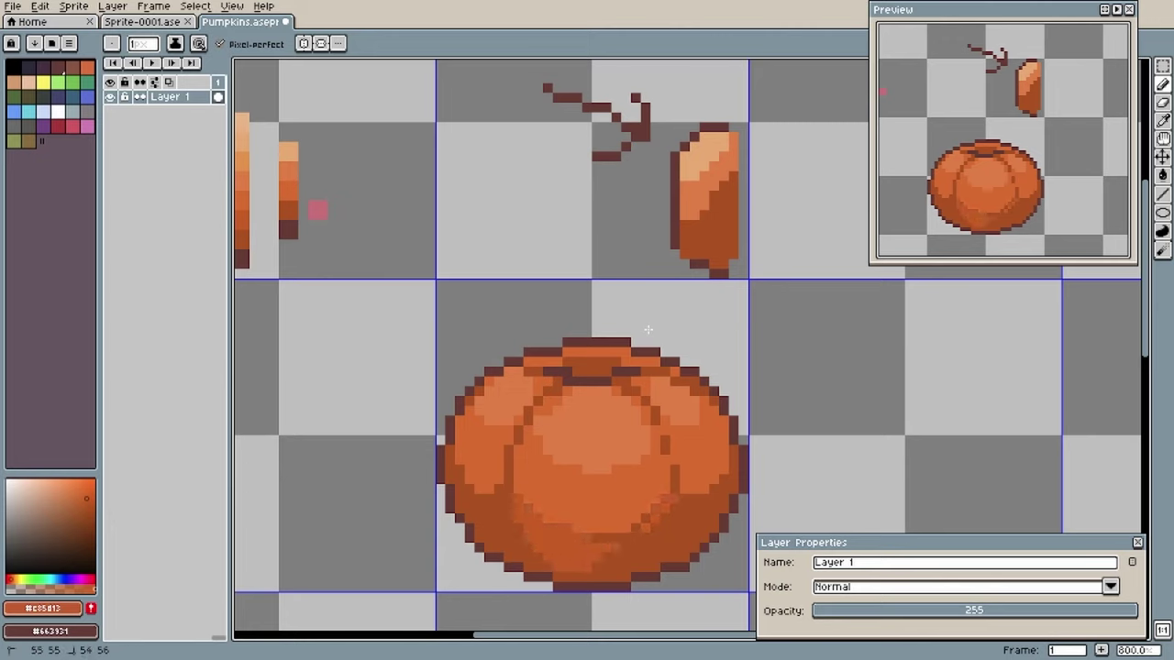
left_click_drag(635, 528, 597, 538)
mouse_move(665, 509)
left_mouse_down()
mouse_move(626, 557)
mouse_move(655, 547)
mouse_move(646, 558)
mouse_move(675, 499)
left_mouse_up()
Refine the front segment's right rib and soften its lower-right shading with #c85d13 pixels.
left_click(675, 480, "alt")
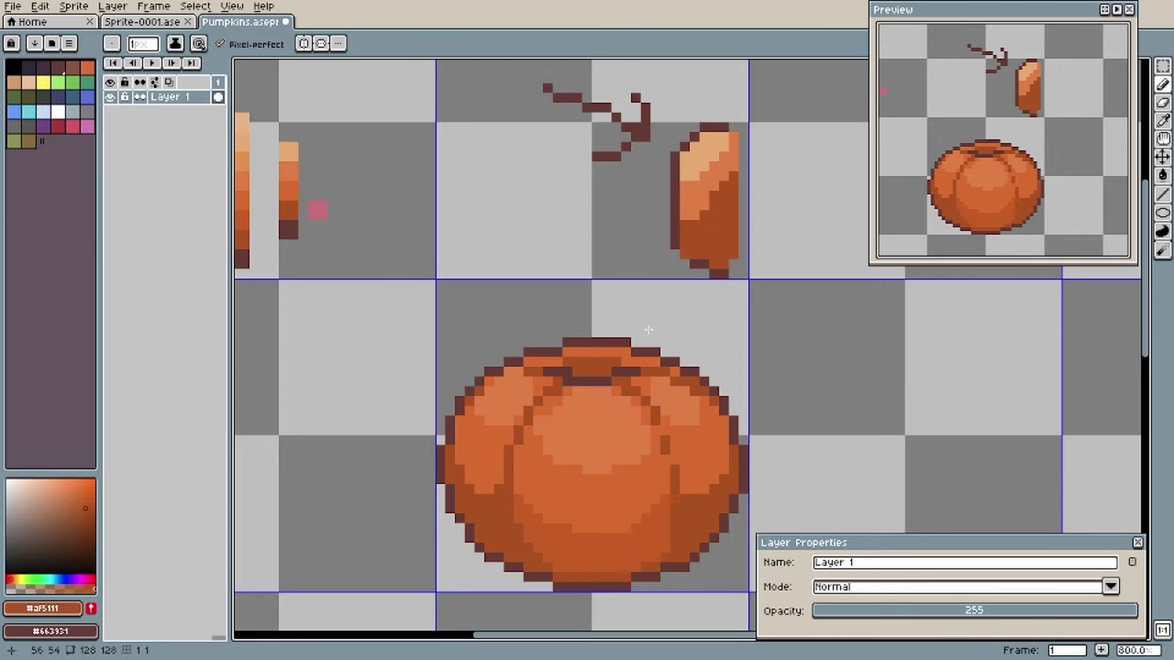
left_click(626, 489, "alt")
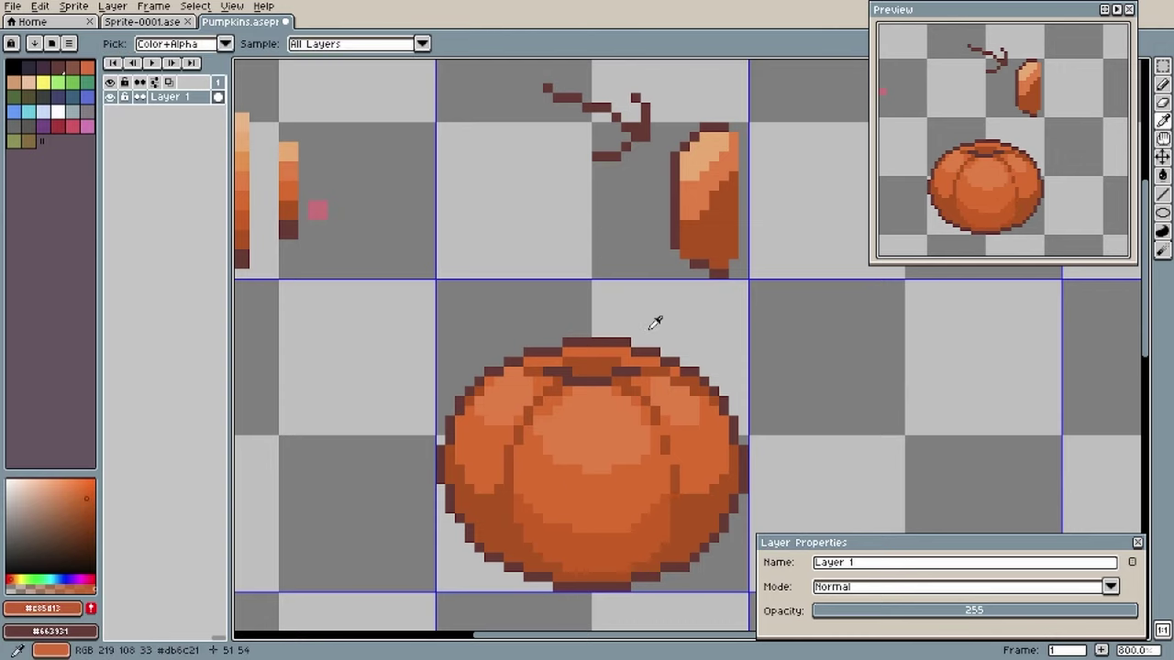
mouse_move(646, 499)
left_mouse_down()
mouse_move(597, 529)
mouse_move(636, 518)
left_mouse_up()
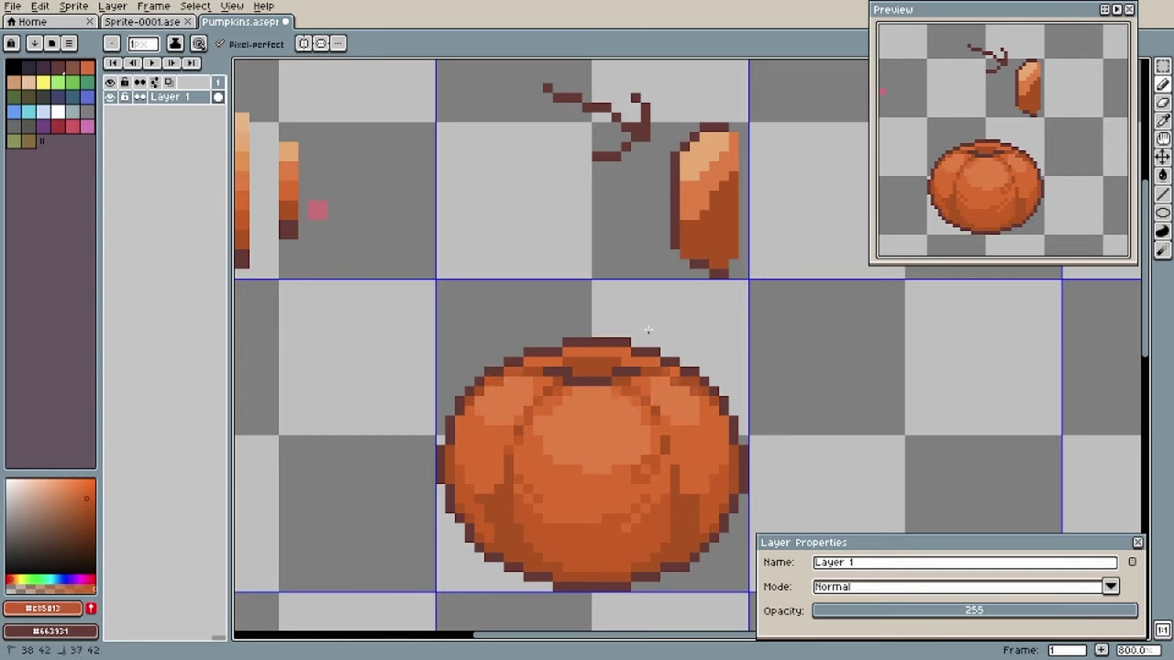
Paint a reflected light patch in pink #cc7179 on the front segment's lower left and trim it with #c85d13.
left_click(318, 210, "alt")
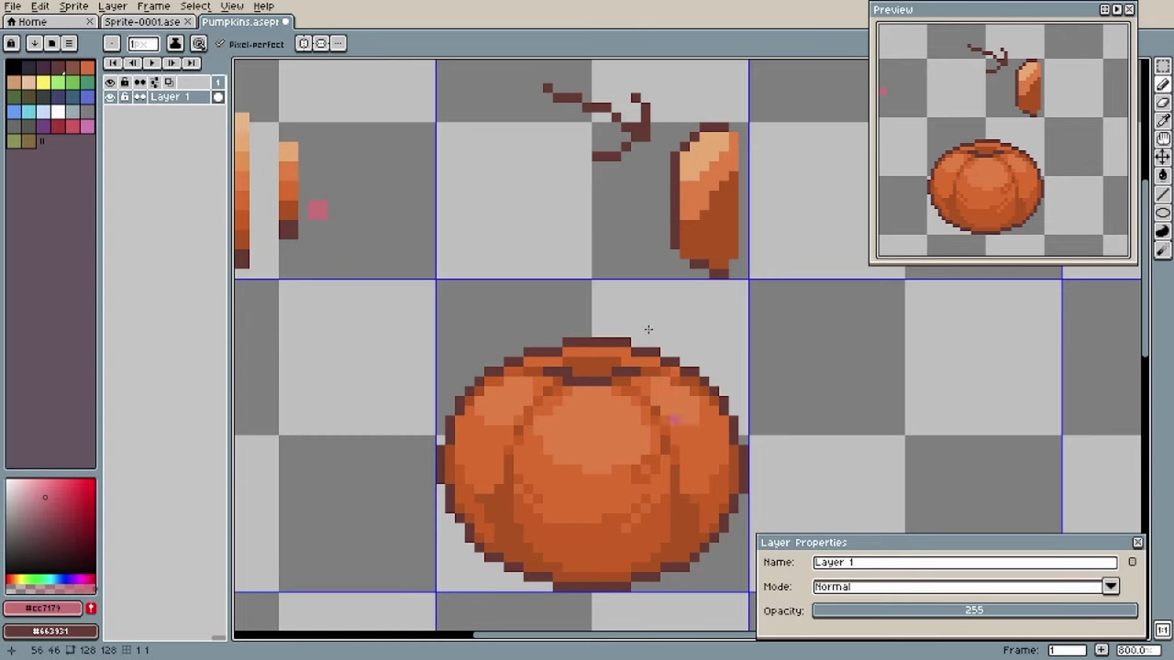
mouse_move(528, 518)
left_mouse_down()
mouse_move(548, 557)
mouse_move(577, 567)
mouse_move(547, 528)
mouse_move(568, 528)
left_mouse_up()
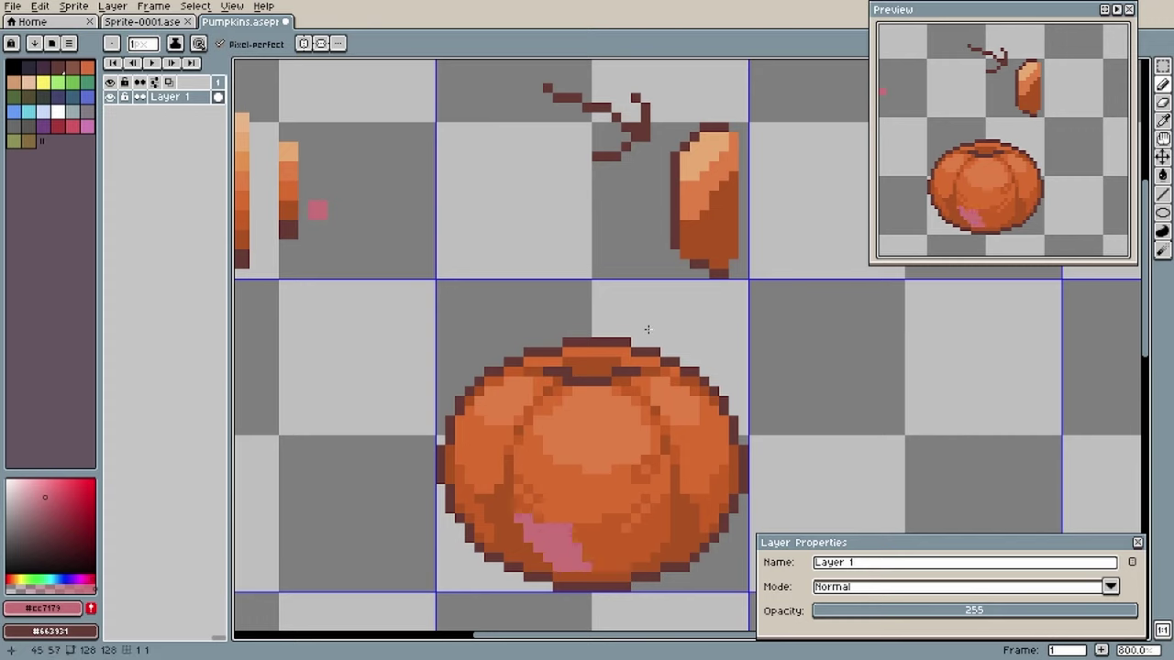
left_click(616, 547, "alt")
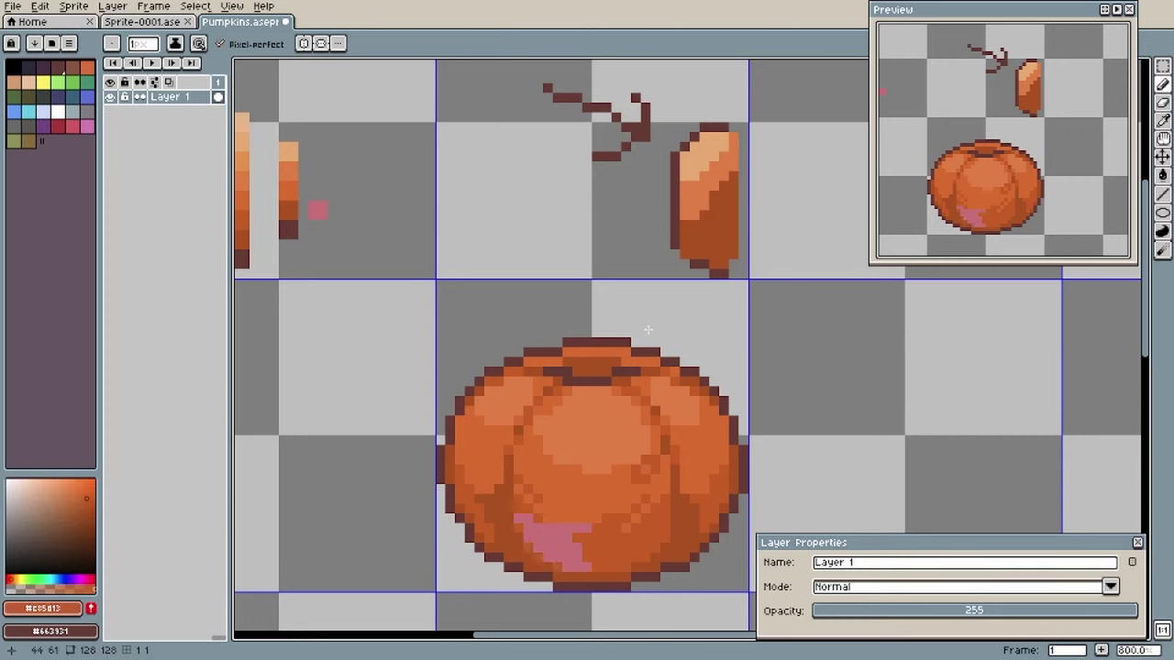
Paint a reflected light streak in pink #cc7179 along the left segment's lower outer edge.
left_click(556, 567, "alt")
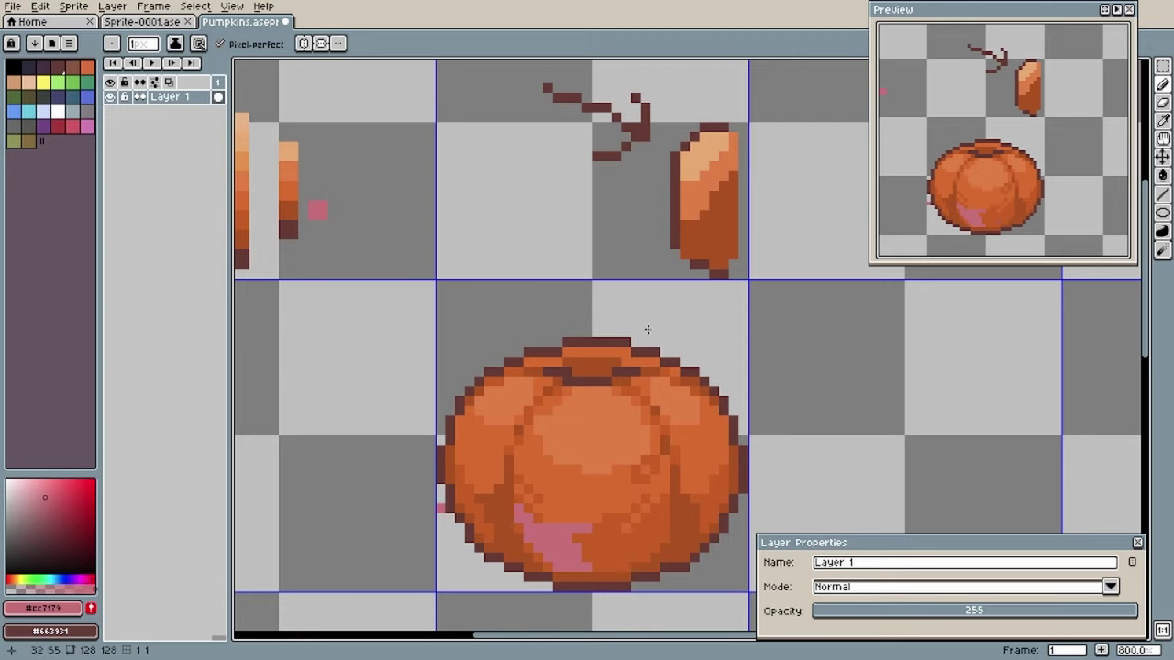
key("ctrl+z")
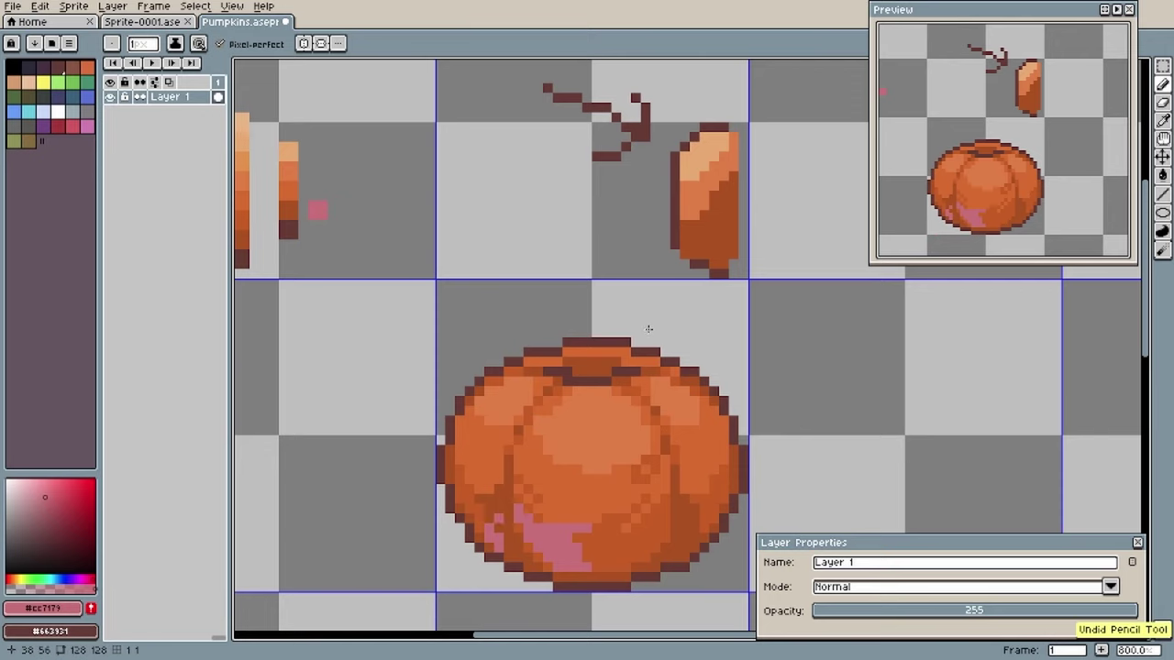
left_click(508, 548, "alt")
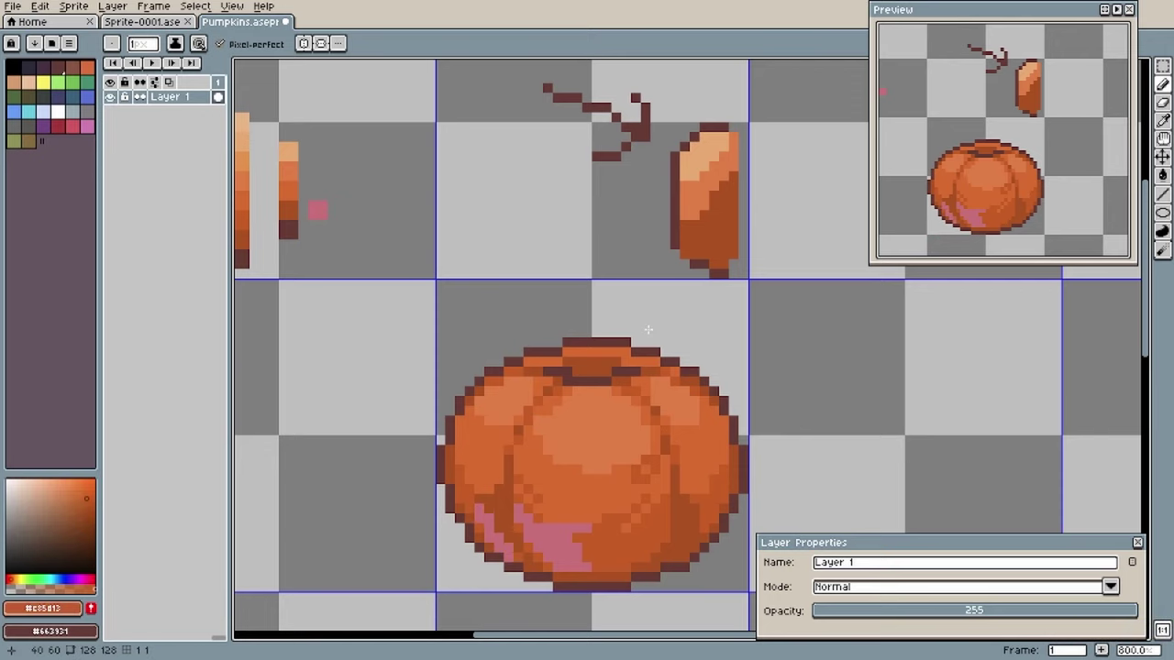
key("ctrl+z")
left_click(490, 518)
key("ctrl+z")
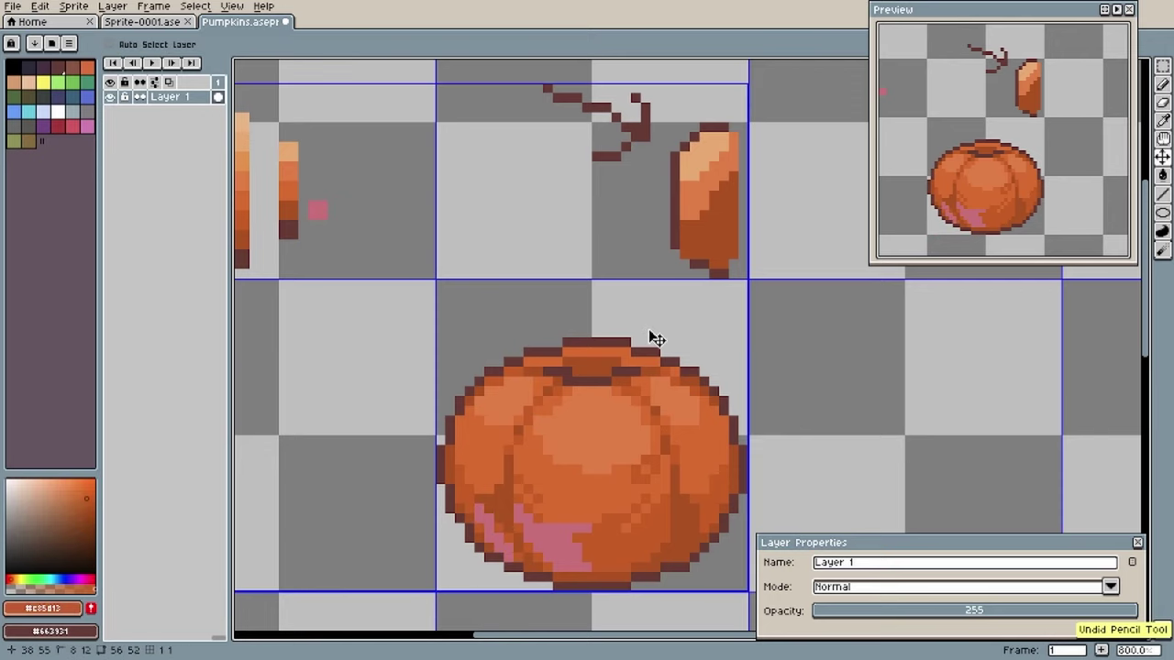
Break the left segment's pink streak into two patches with #c85d13 and #af5111, and widen its upper patch with pink.
left_click_drag(490, 518, 489, 528)
left_click(498, 538)
left_click(499, 528, "alt")
left_click(509, 538)
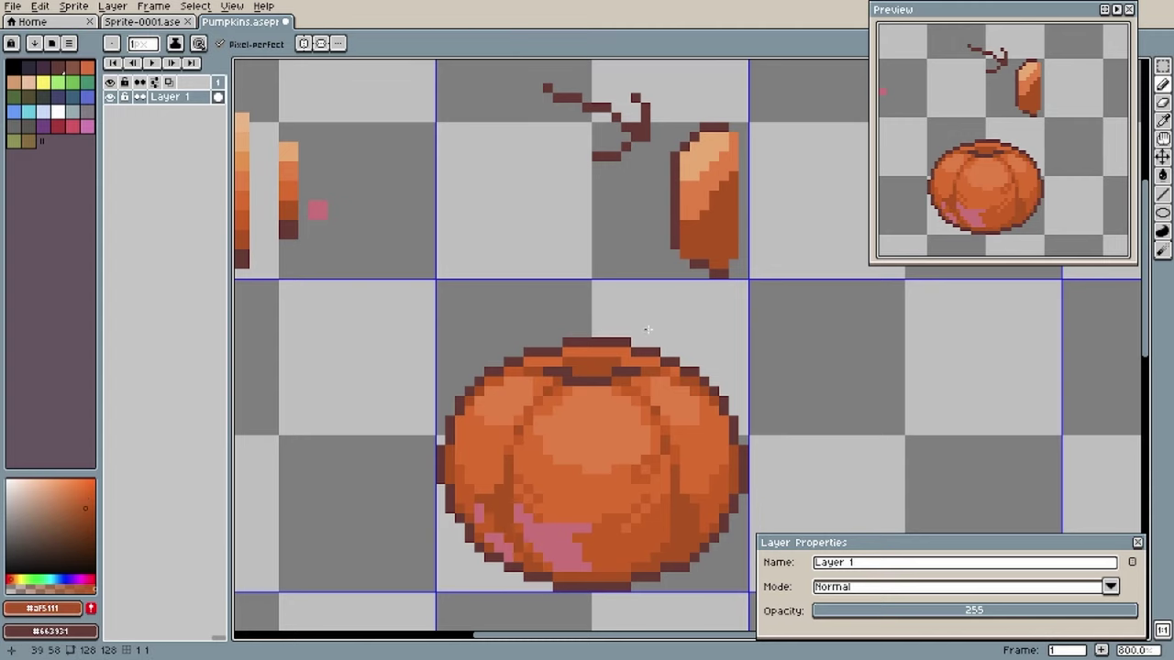
left_click(499, 528, "alt")
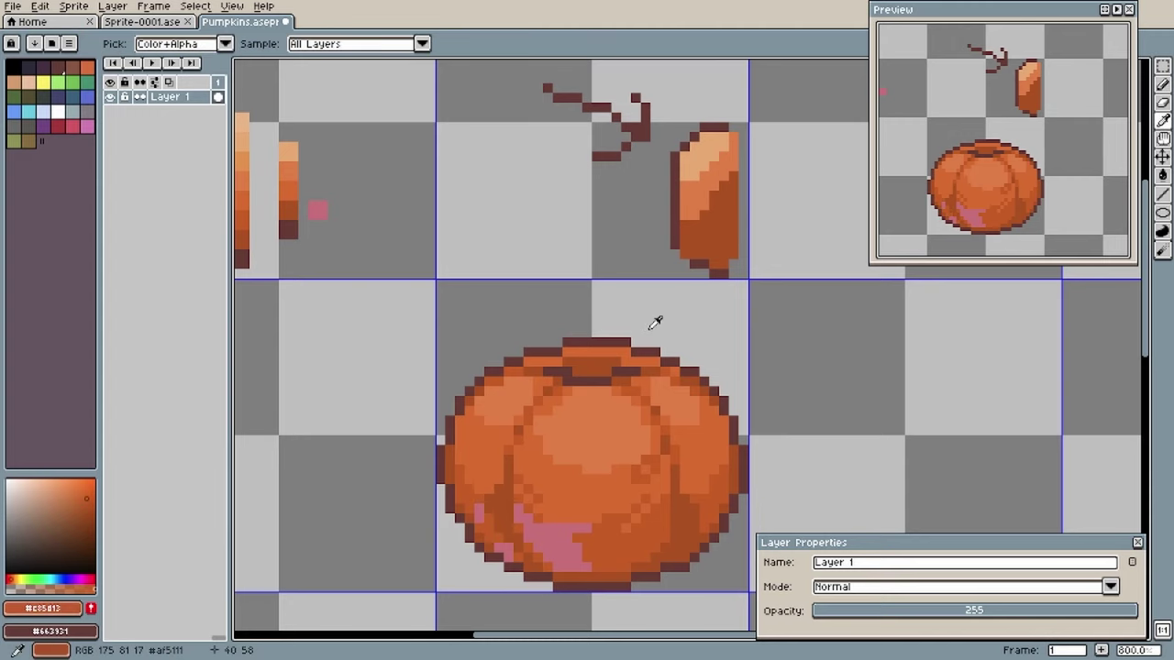
left_click(479, 518, "alt")
left_click_drag(490, 529, 489, 518)
Paint pink #cc7179 reflected light on the right segment's lower outer edge and scatter pink pixels above the front segment's patch.
mouse_move(705, 528)
left_mouse_down()
mouse_move(666, 544)
mouse_move(694, 528)
left_mouse_up()
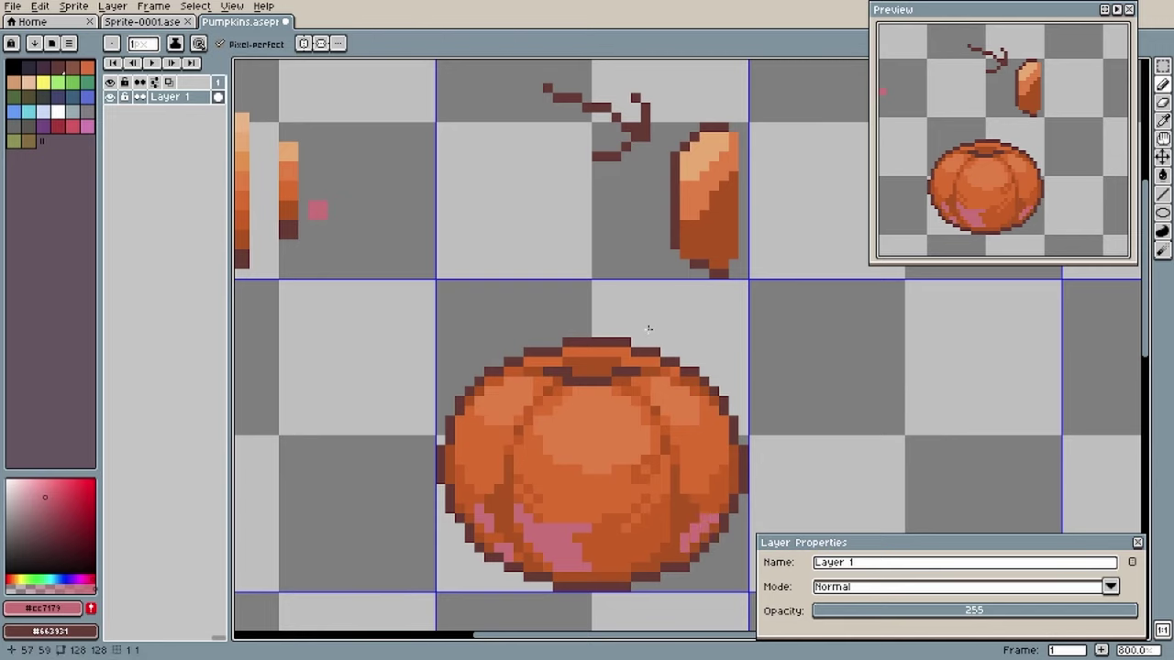
left_click(649, 328, "alt")
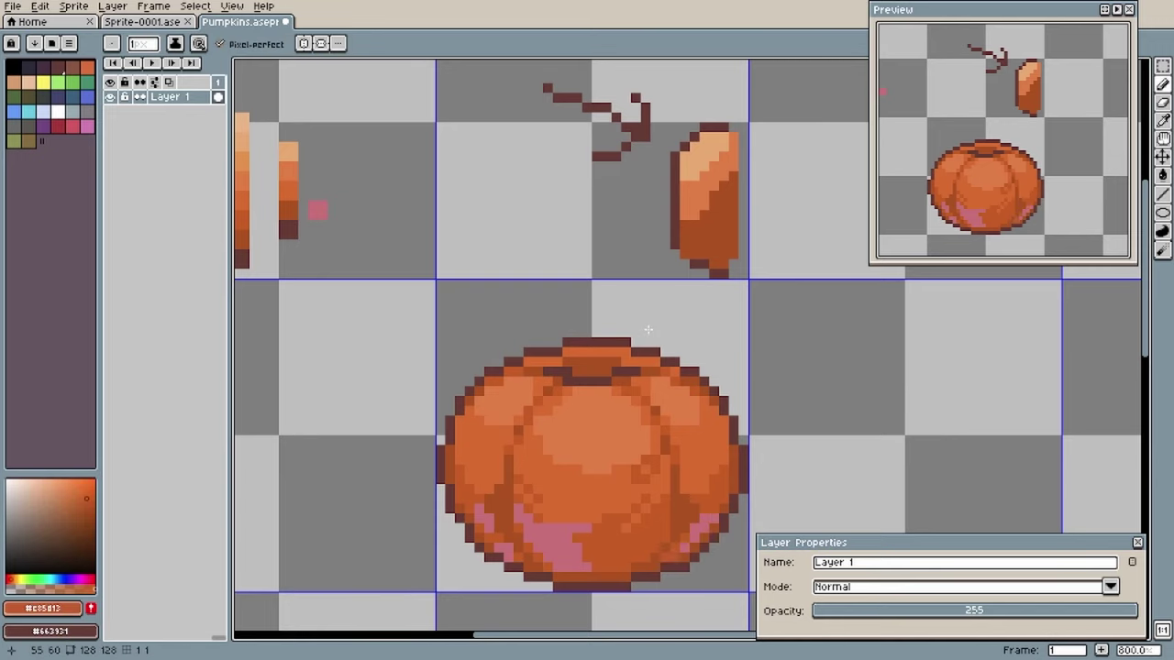
left_click(567, 547, "alt")
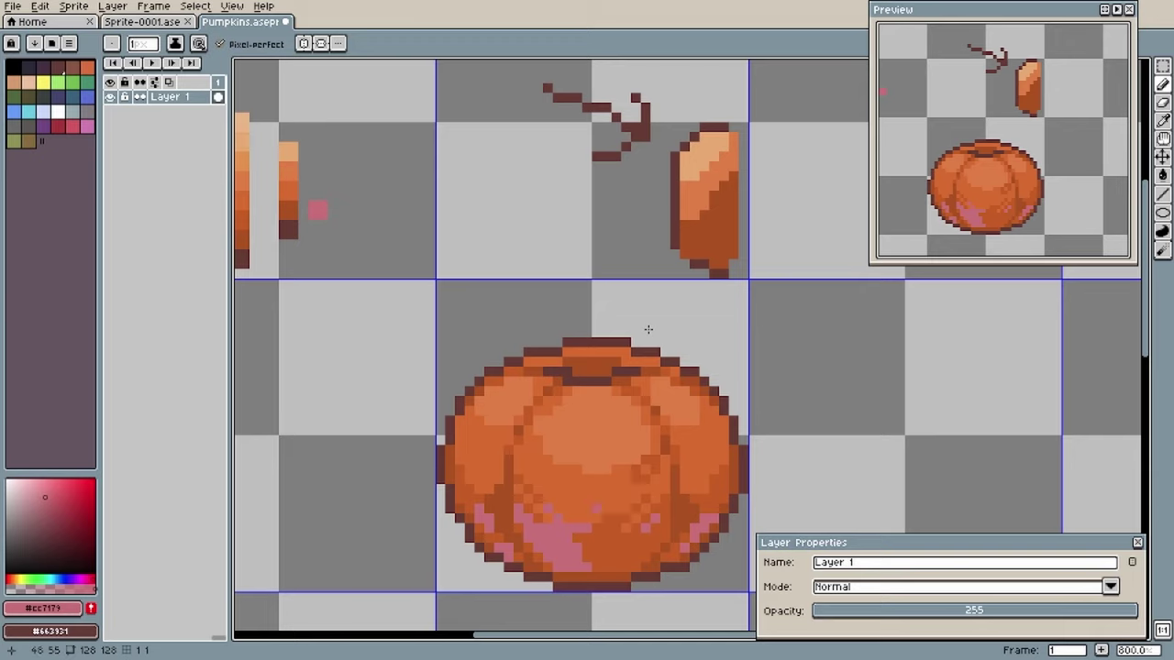
Extend the pink #cc7179 reflected light upward along the outer edges of the left and right segments.
left_click_drag(469, 478, 478, 499)
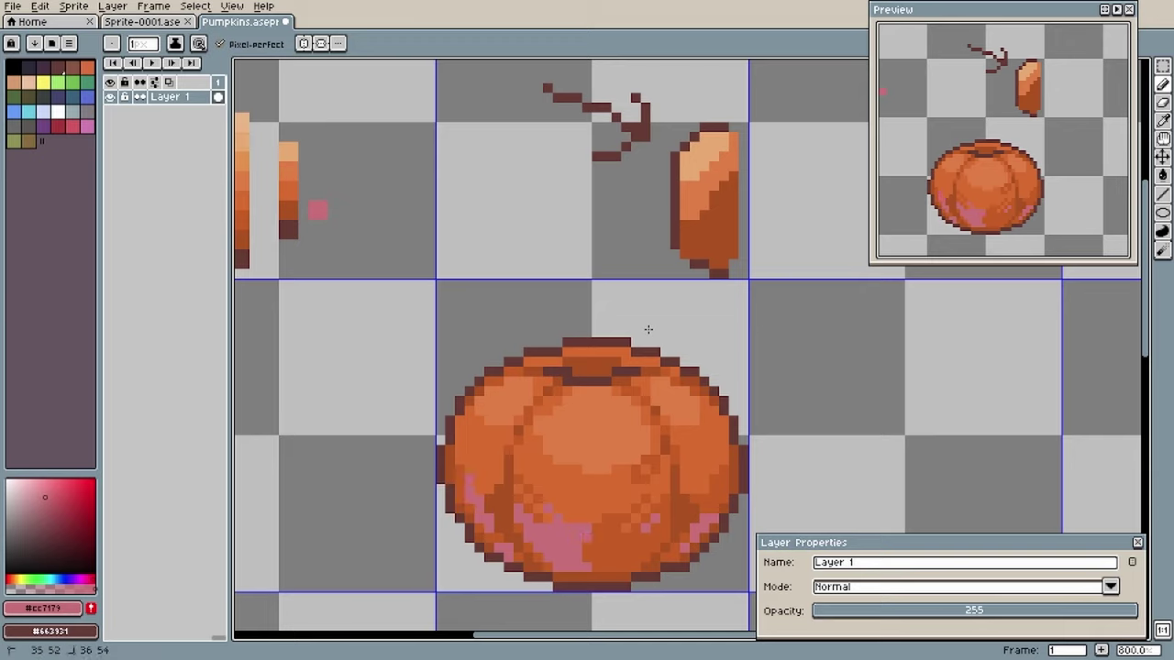
left_click_drag(714, 499, 715, 508)
left_click_drag(479, 411, 470, 431)
key("ctrl+z")
Paint pink #cc7179 along the rim behind the hollow and touch up its left part with #c85d13 and #db6c21.
left_click_drag(587, 352, 654, 362)
mouse_move(558, 363)
left_mouse_down()
mouse_move(528, 362)
mouse_move(558, 362)
left_mouse_up()
left_click(573, 352, "alt")
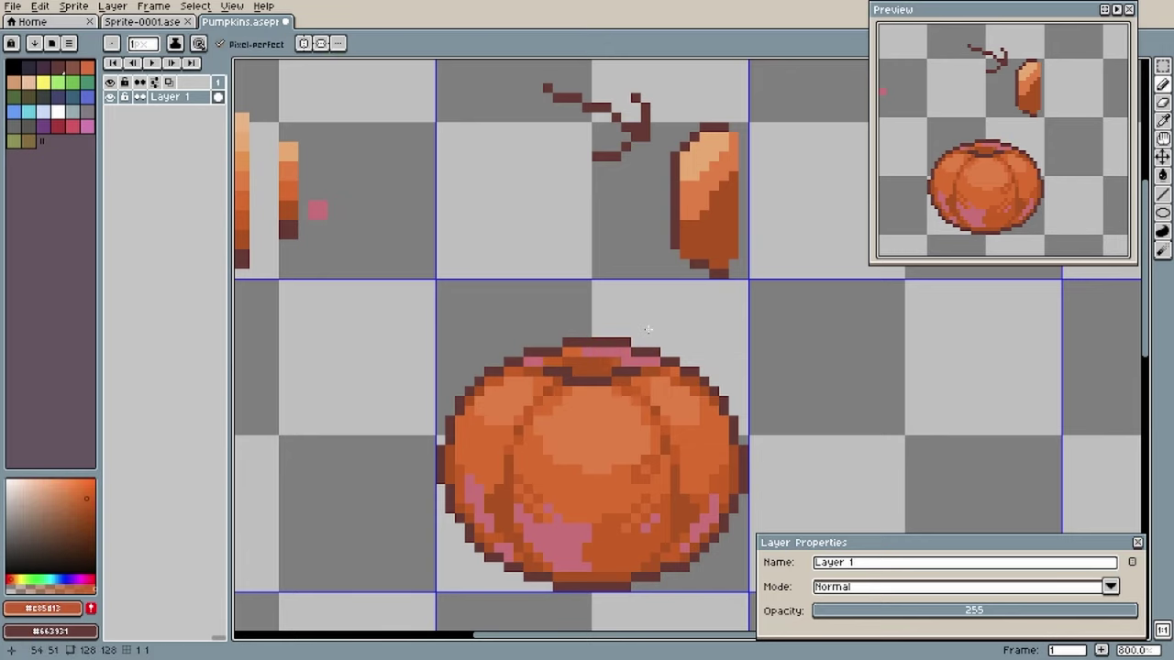
left_click(680, 472, "alt")
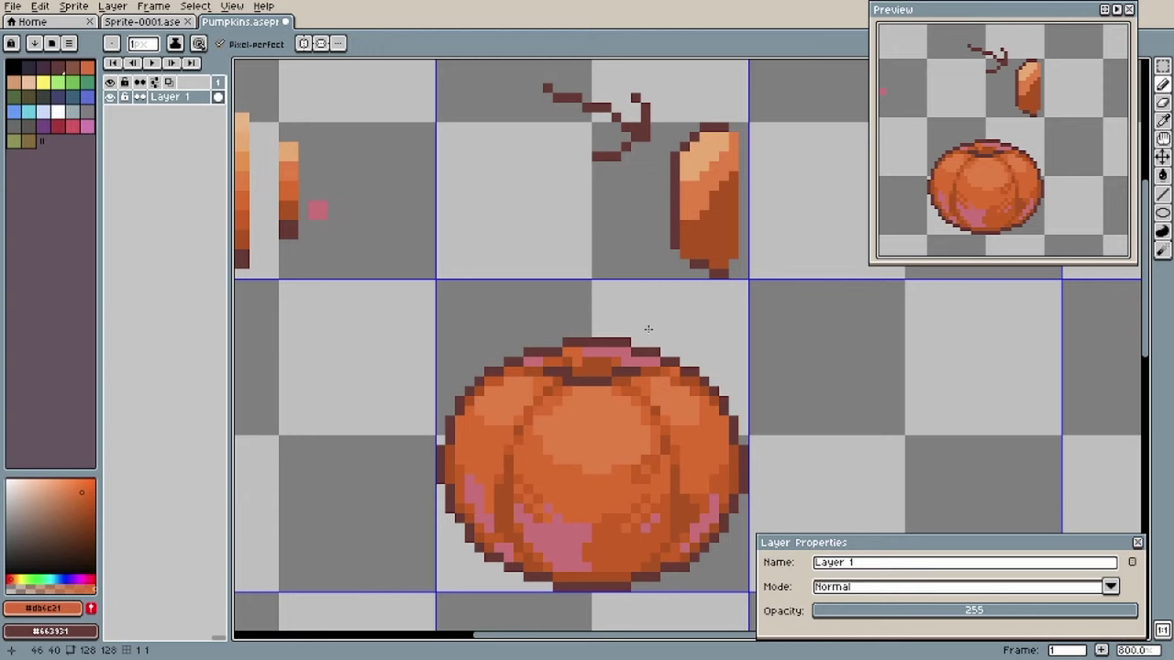
left_click(649, 328, "alt")
Shade the right segment beside its pink patch and trim the upper end of the left pink patch with #af5111.
left_click(685, 518, "alt")
left_click_drag(695, 509, 705, 480)
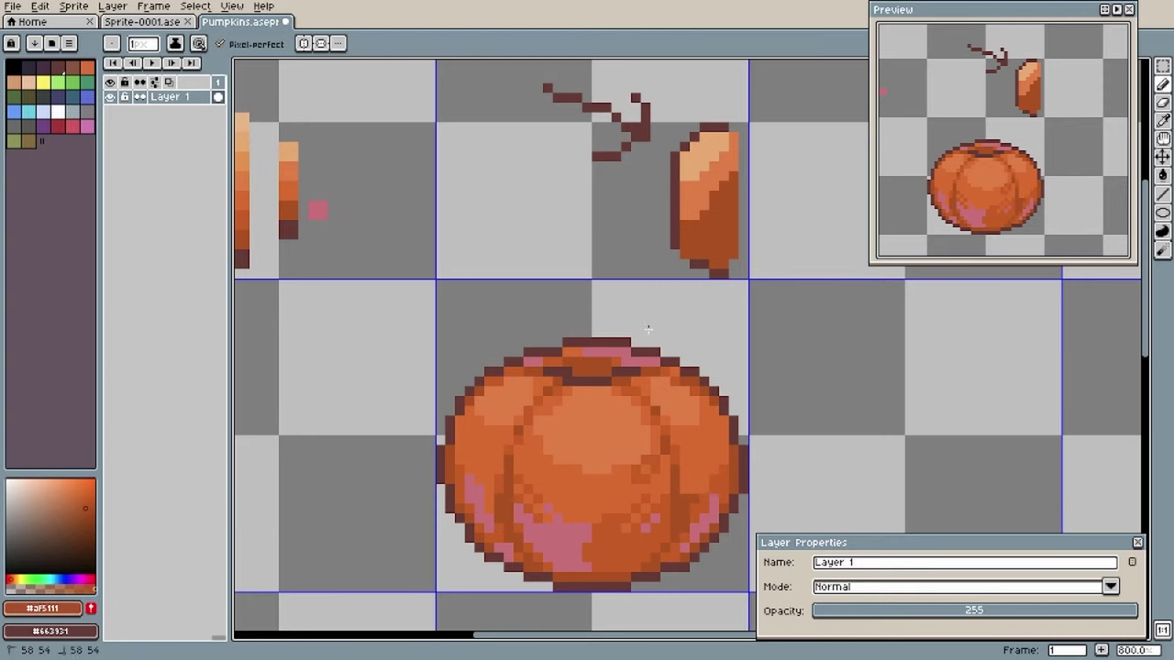
left_click(470, 479)
left_click(649, 328, "alt")
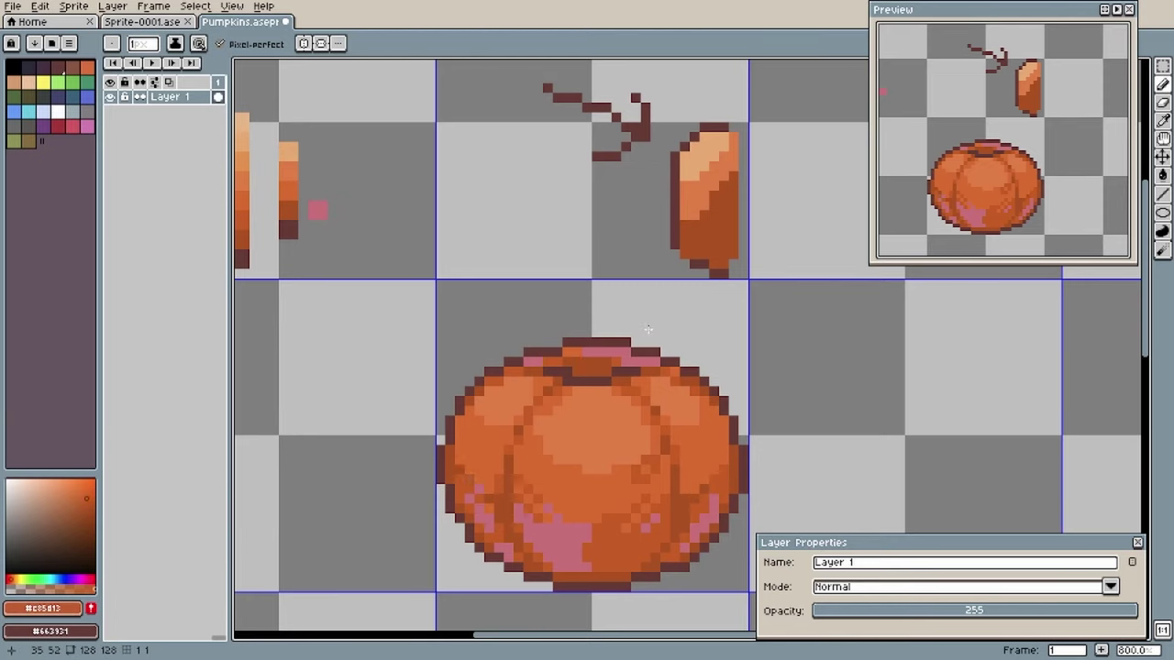
Deepen the front segment's lower-right shading with #af5111 and #c85d13, and extend its pink patch along the bottom.
left_click(695, 512, "alt")
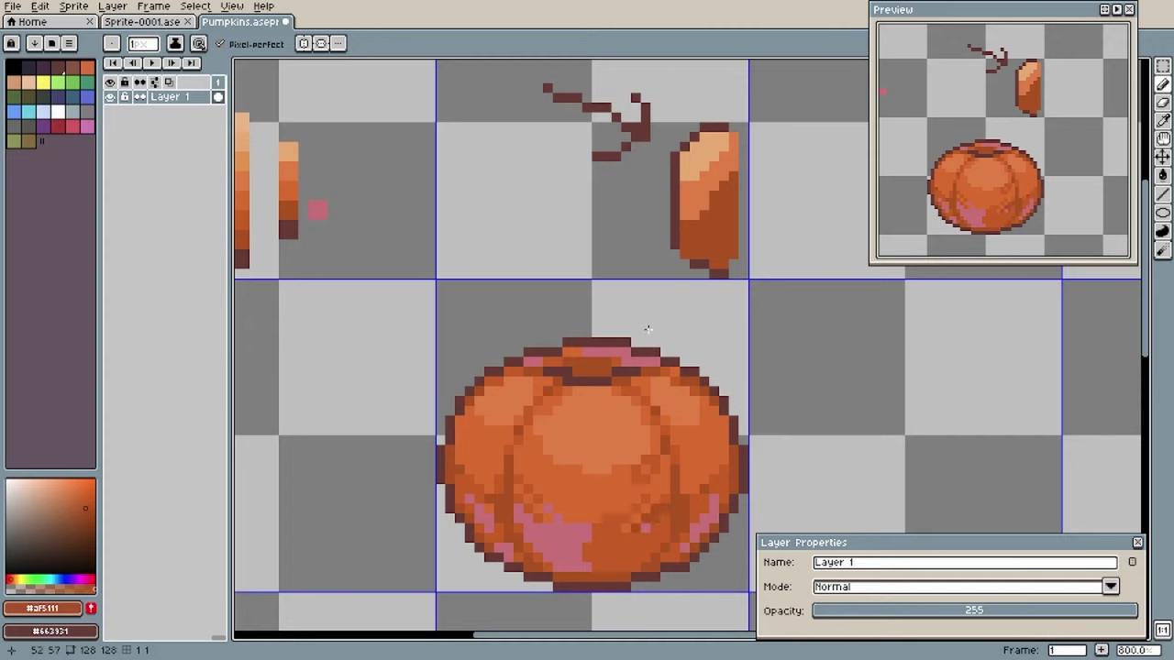
left_click(635, 499, "alt")
left_click(656, 509)
left_click(656, 528, "alt")
left_click(648, 328, "alt")
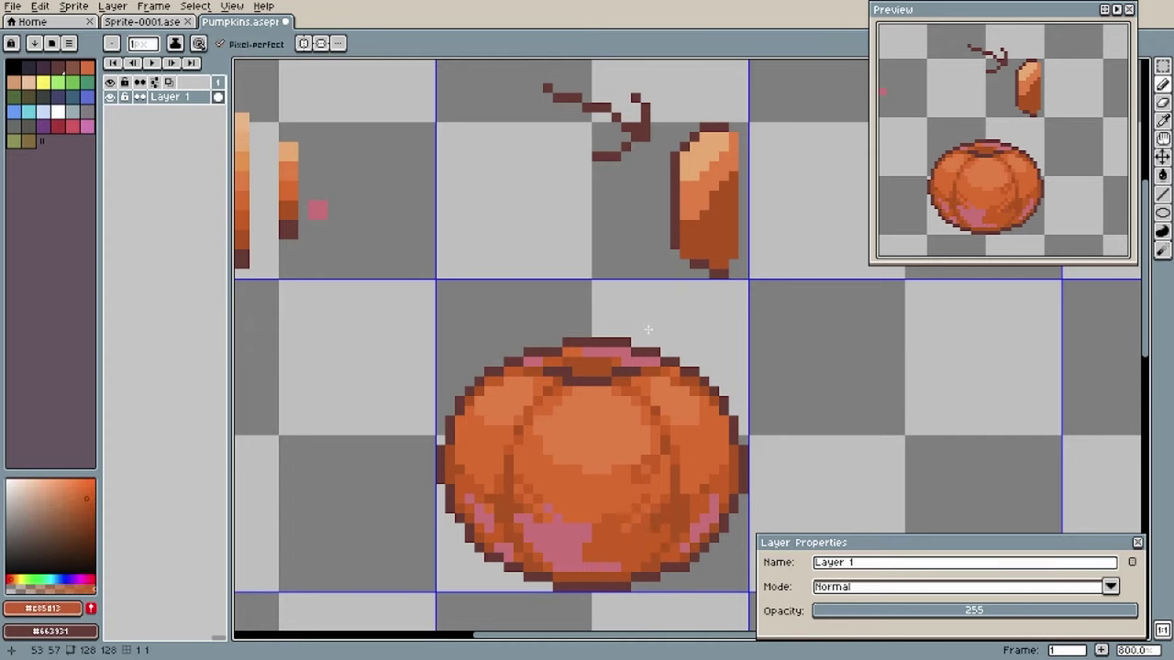
Darken the outer edges of the side segments with #af5111 and trim the right segment's pink patch.
left_click(734, 451, "alt")
left_click(729, 488, "alt")
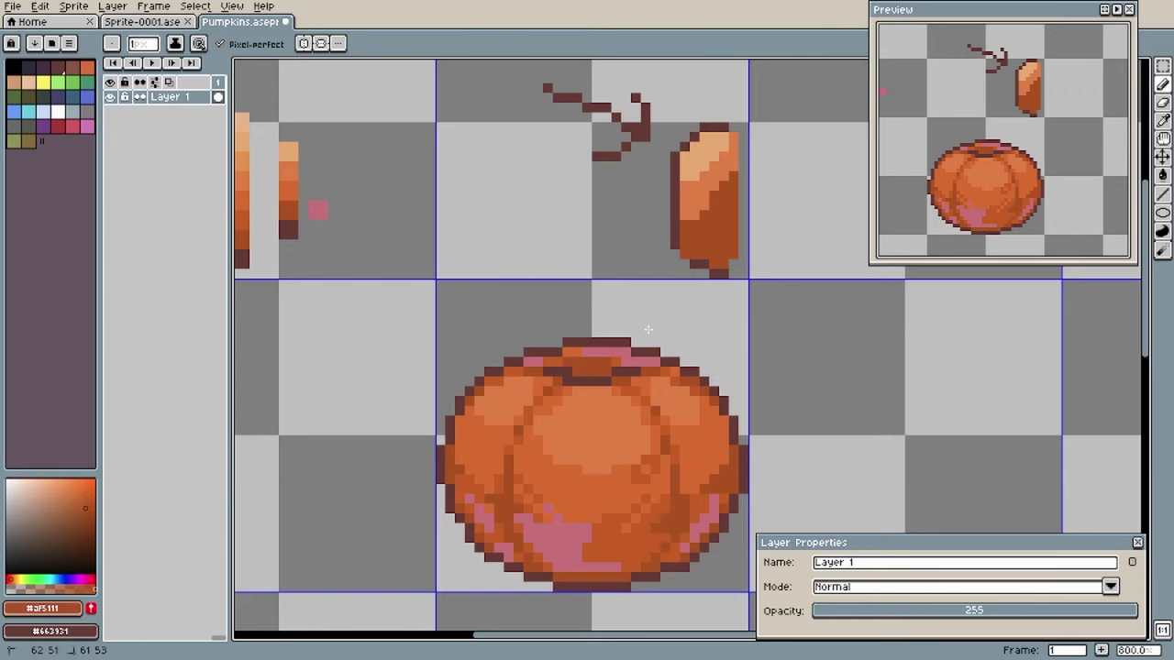
left_click(714, 499)
left_click(689, 515, "alt")
left_click_drag(705, 509, 694, 518)
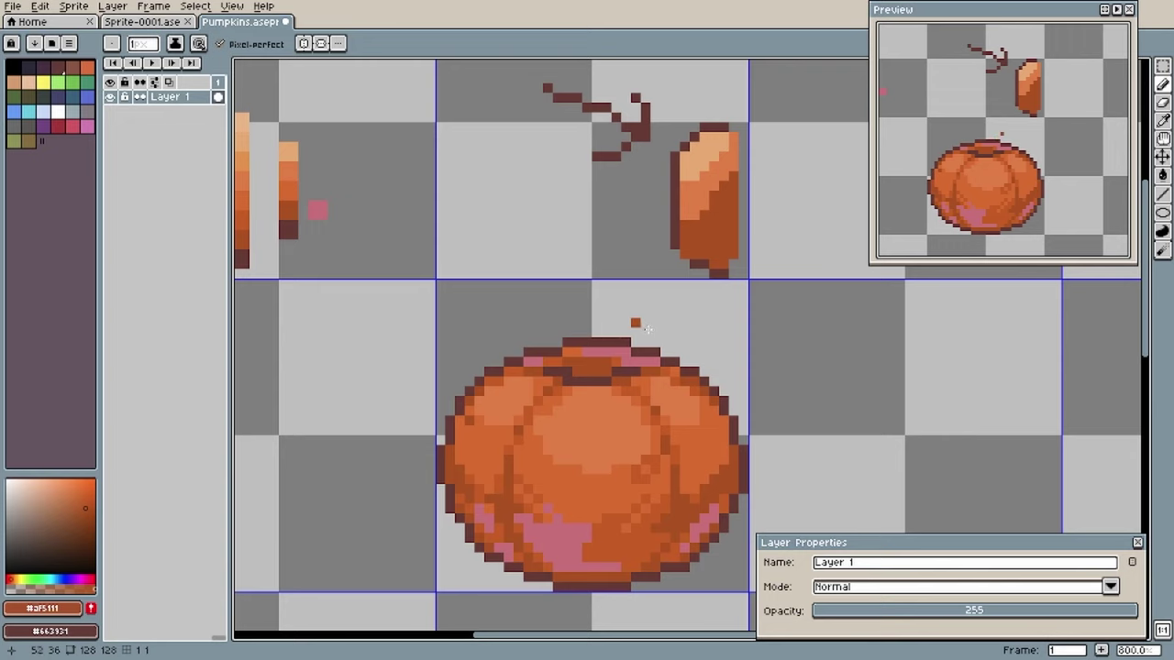
Try to shift the middle of the pumpkin's bottom edge up by one pixel.
key("m")
left_click_drag(557, 567, 626, 587)
key("Up")
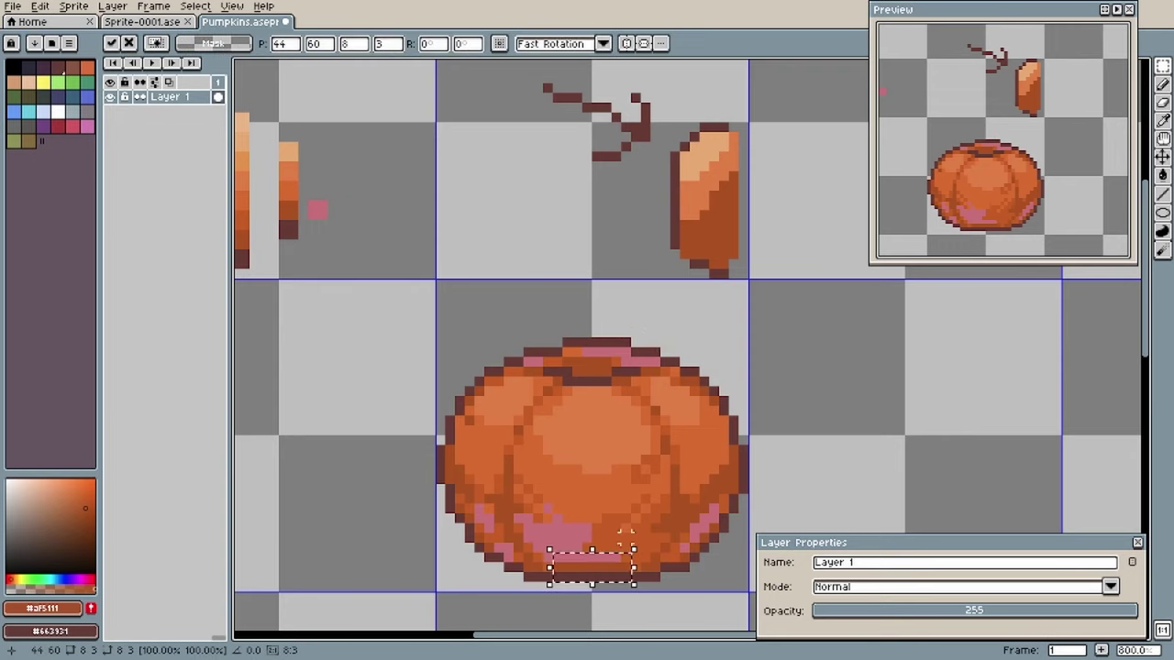
key("ctrl+z")
Move the hollow and its front rim down by one pixel.
left_click_drag(548, 361, 636, 381)
key("Down")
key("ctrl+d")
key("b")
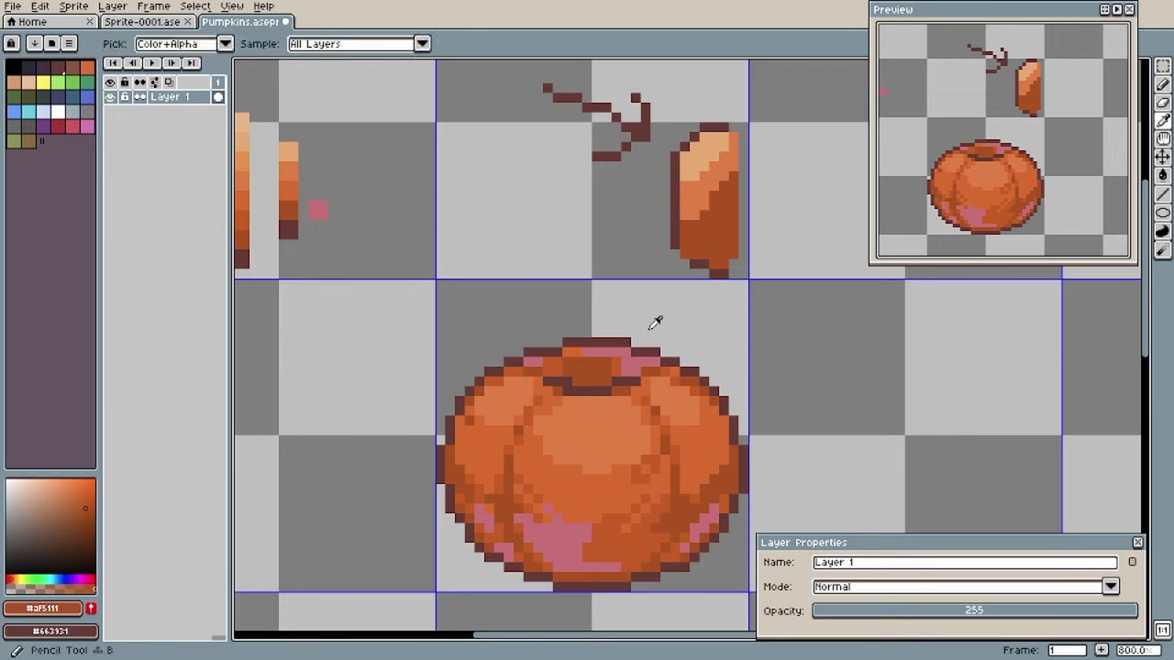
Round the back rim's two upper corners by erasing the end pixels and redrawing them one row lower in #663931.
left_click(552, 381, "alt")
right_click(567, 343)
left_click(568, 352)
right_click(627, 342)
left_click(627, 352)
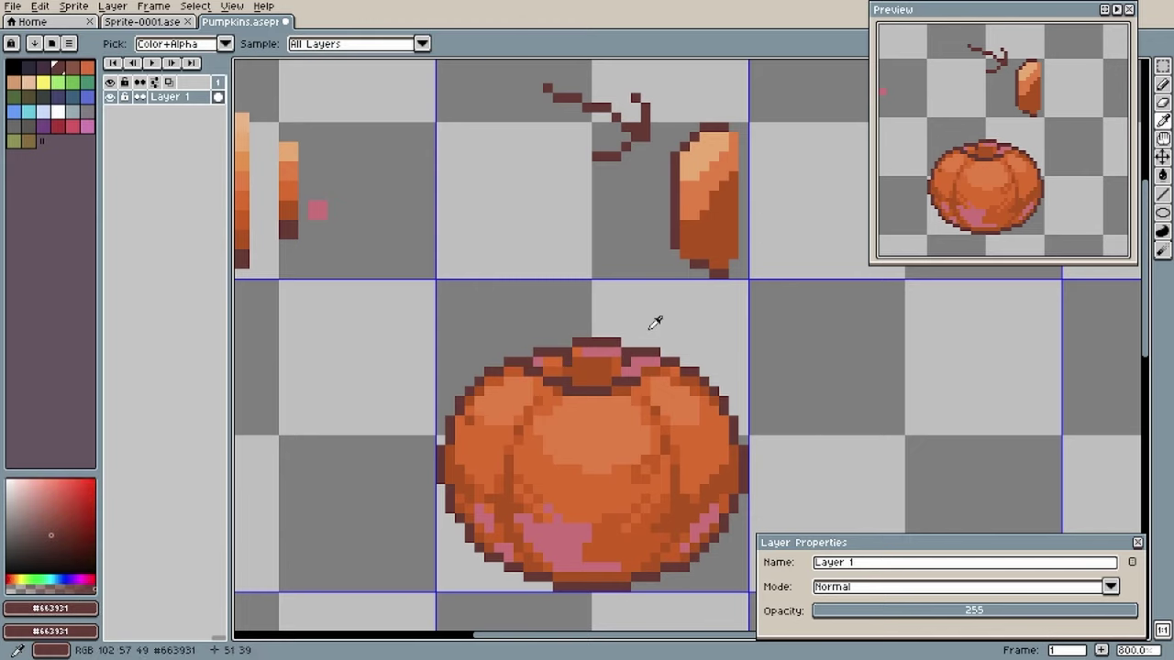
Lower the outline behind the hollow by erasing its raised top and redrawing it in dark brown #663931.
left_click(602, 366, "alt")
left_click(587, 391, "alt")
left_click_drag(577, 361, 587, 372)
mouse_move(617, 361)
left_mouse_down()
mouse_move(597, 382)
mouse_move(617, 352)
mouse_move(578, 362)
left_mouse_up()
left_click(578, 352, "alt")
right_click(616, 342)
left_click(626, 352, "alt")
left_click(586, 382, "alt")
left_click(616, 352, "alt")
right_click(597, 353)
Narrow the hollow and reshape the ends of its front rim with #af5111 pixels.
left_click(587, 382, "alt")
left_click(566, 382)
left_click(636, 381)
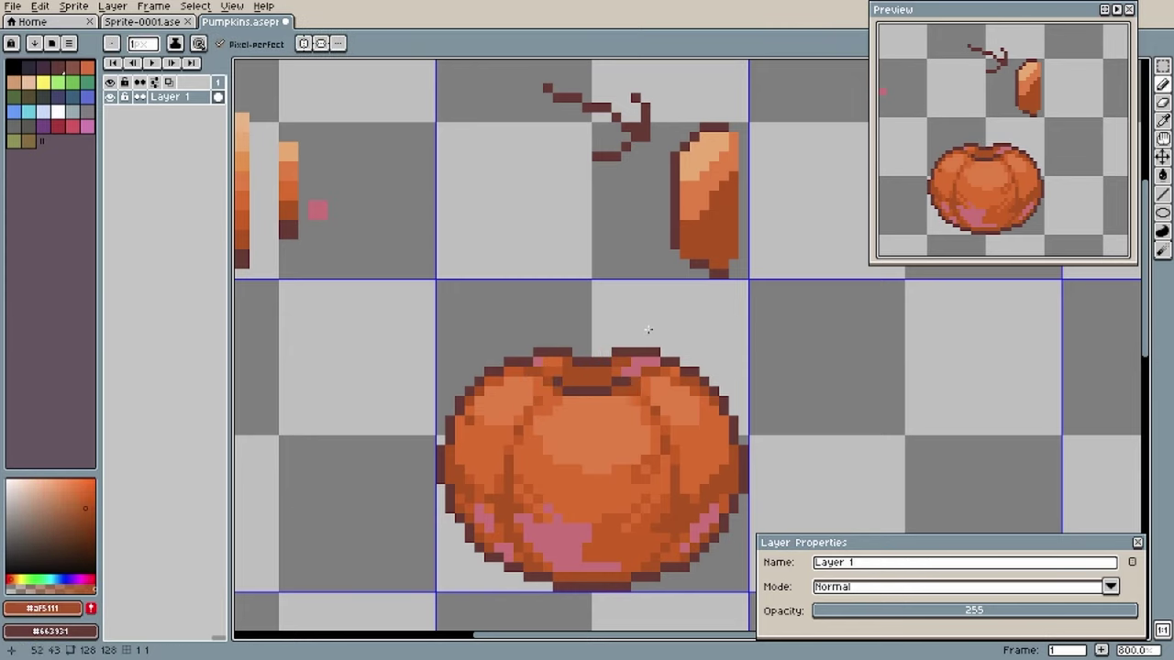
left_click(626, 382)
left_click(566, 391)
Close the back outline straight across in #663931 and fill the area beneath it with orange.
left_click(567, 353, "alt")
left_click(625, 361)
mouse_move(578, 352)
left_mouse_down()
mouse_move(606, 352)
mouse_move(587, 361)
mouse_move(606, 371)
left_mouse_up()
left_click(616, 372, "alt")
left_click(625, 361)
Shade the inside of the hollow with #af5111 and #c85d13.
left_click(587, 381, "alt")
left_click(617, 372, "alt")
left_click(587, 381, "alt")
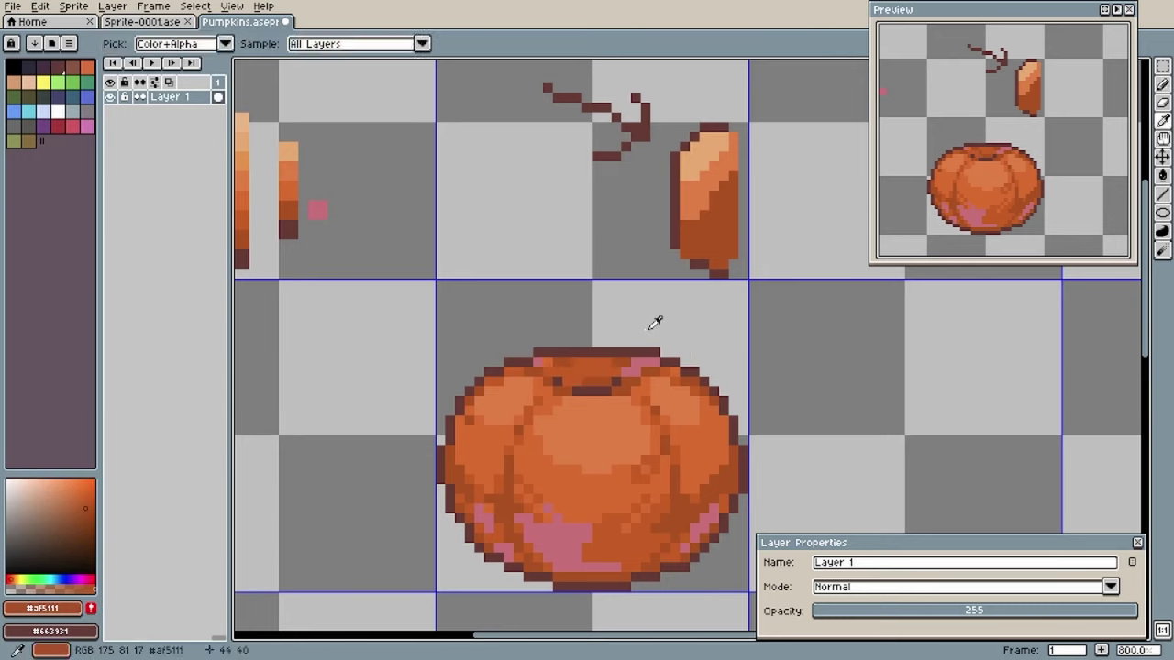
left_click(616, 372)
left_click(586, 361, "alt")
Paint a pink #cc7179 patch on the rim left of the hollow and trim its outer end.
left_click(636, 363, "alt")
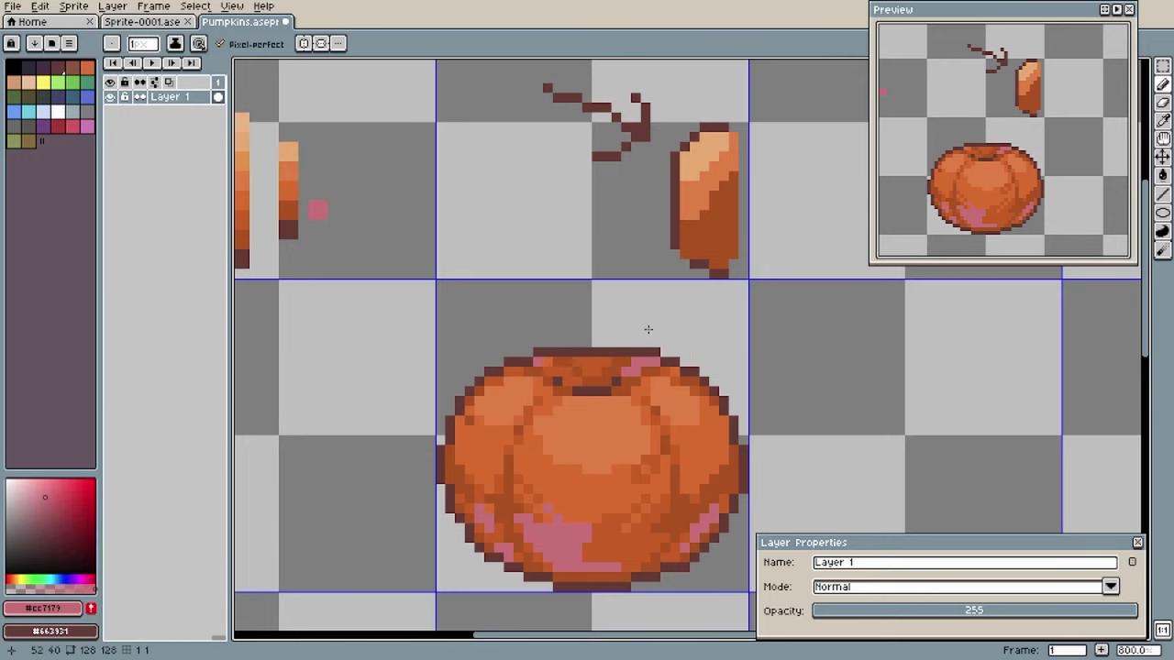
left_click_drag(665, 371, 645, 371)
key("ctrl+z")
left_click(587, 382, "alt")
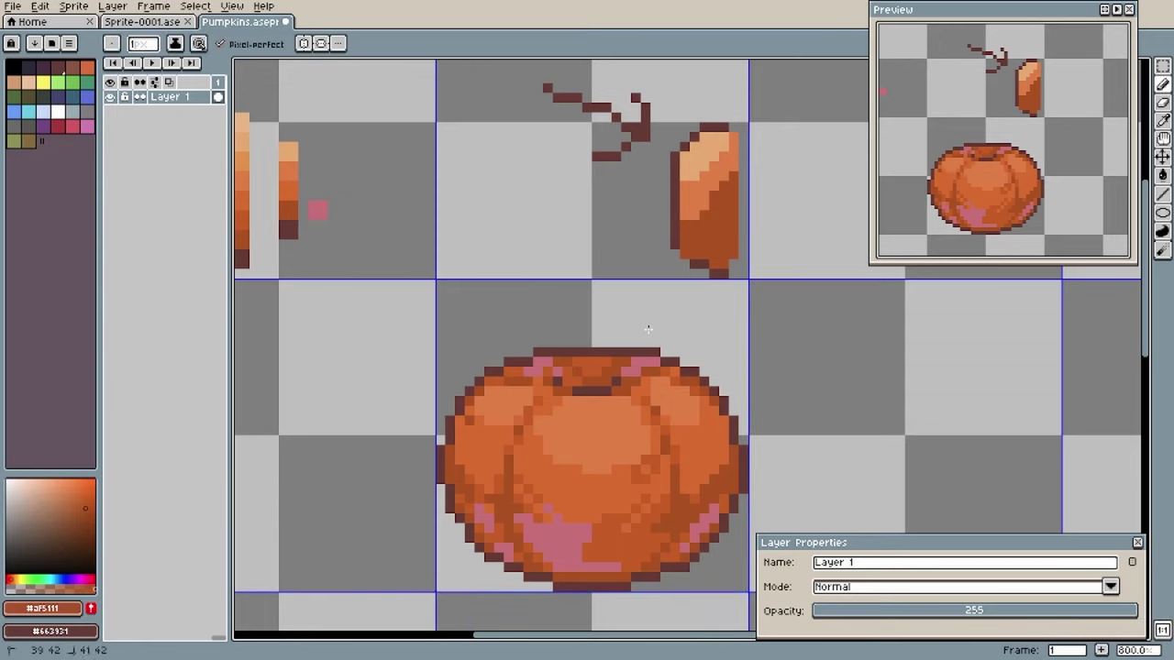
left_click(529, 371)
key("ctrl+z")
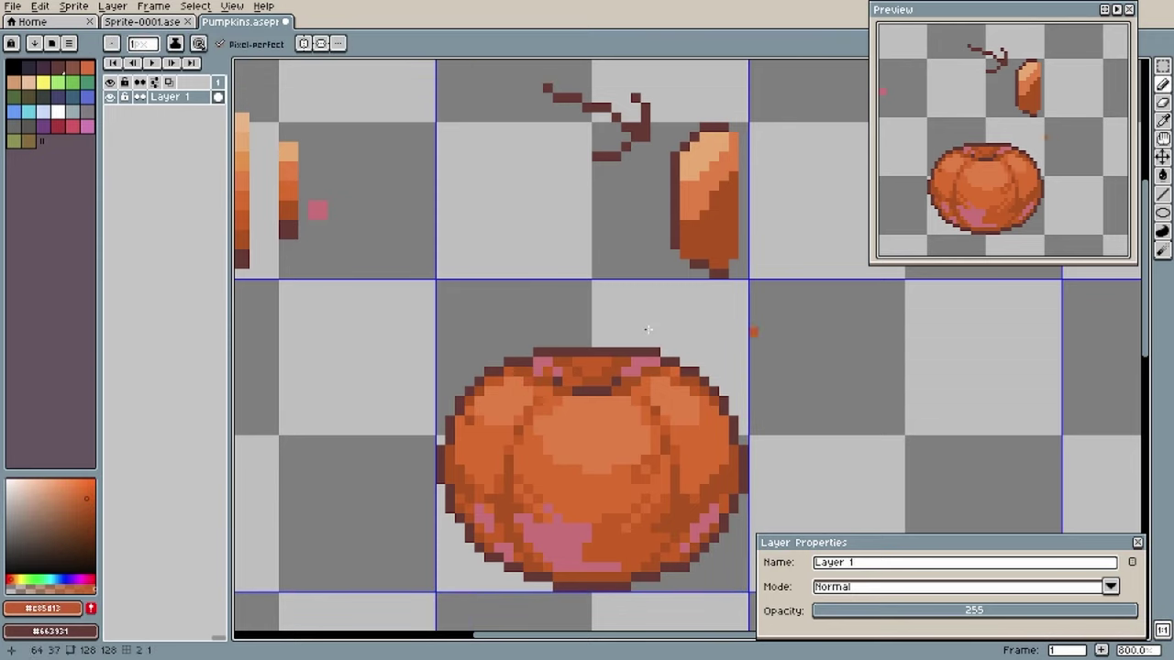
Tuck in the pumpkin's lower-left and lower-right outline with #663931 so the front segment stands out from the sides.
left_click(509, 567, "alt")
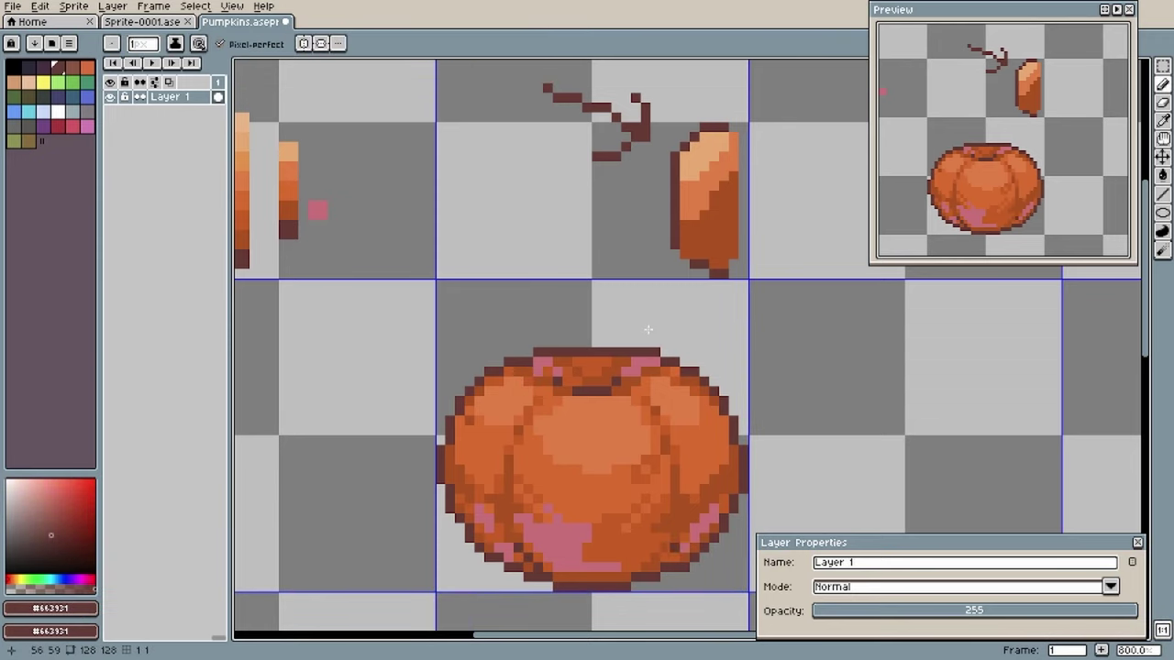
key("ctrl+z")
mouse_move(665, 558)
left_mouse_down()
mouse_move(646, 567)
mouse_move(685, 567)
left_mouse_up()
key("ctrl+z")
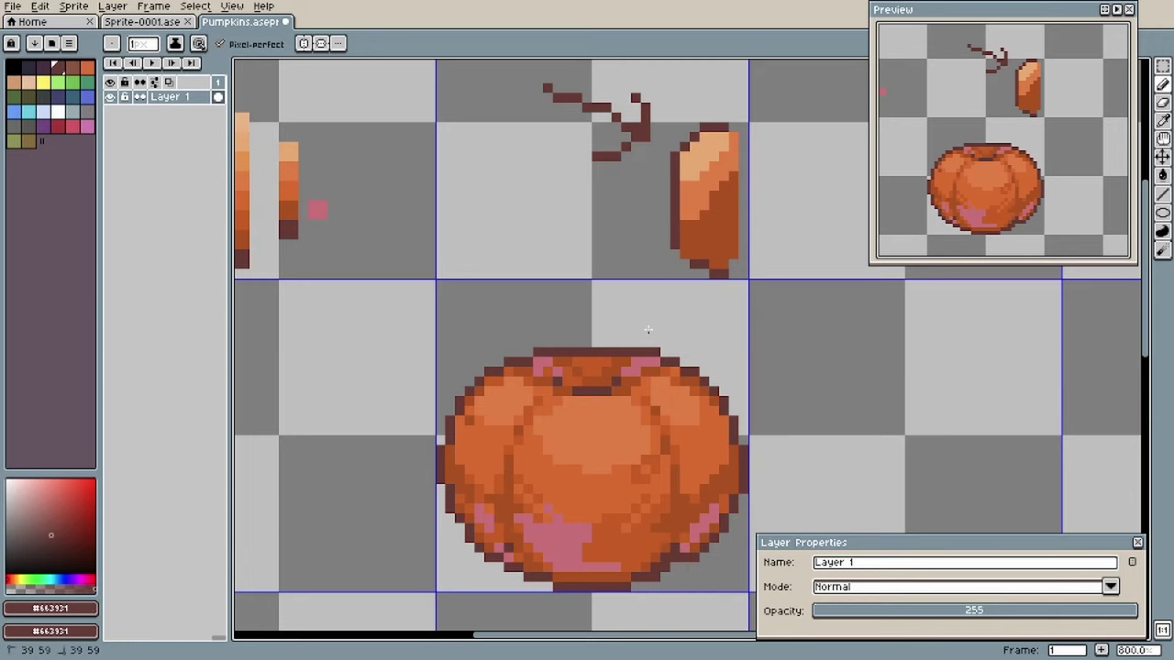
left_click_drag(529, 566, 509, 557)
left_click(509, 547, "alt")
key("ctrl+y")
key("ctrl+y")
key("ctrl+y")
key("ctrl+y")
key("ctrl+y")
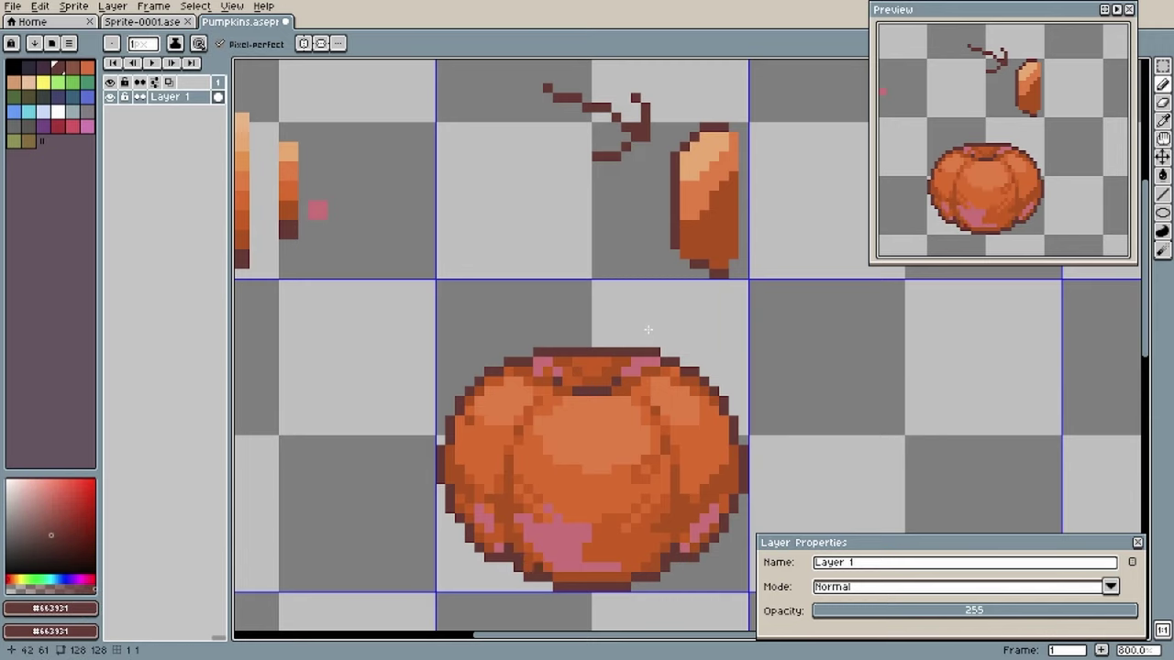
Extend the pink reflected light to the front segment's bottom edge and touch up the shading below the hollow with #c85d13.
key("ctrl+y")
key("ctrl+y")
key("ctrl+y")
key("ctrl+y")
key("ctrl+y")
key("ctrl+y")
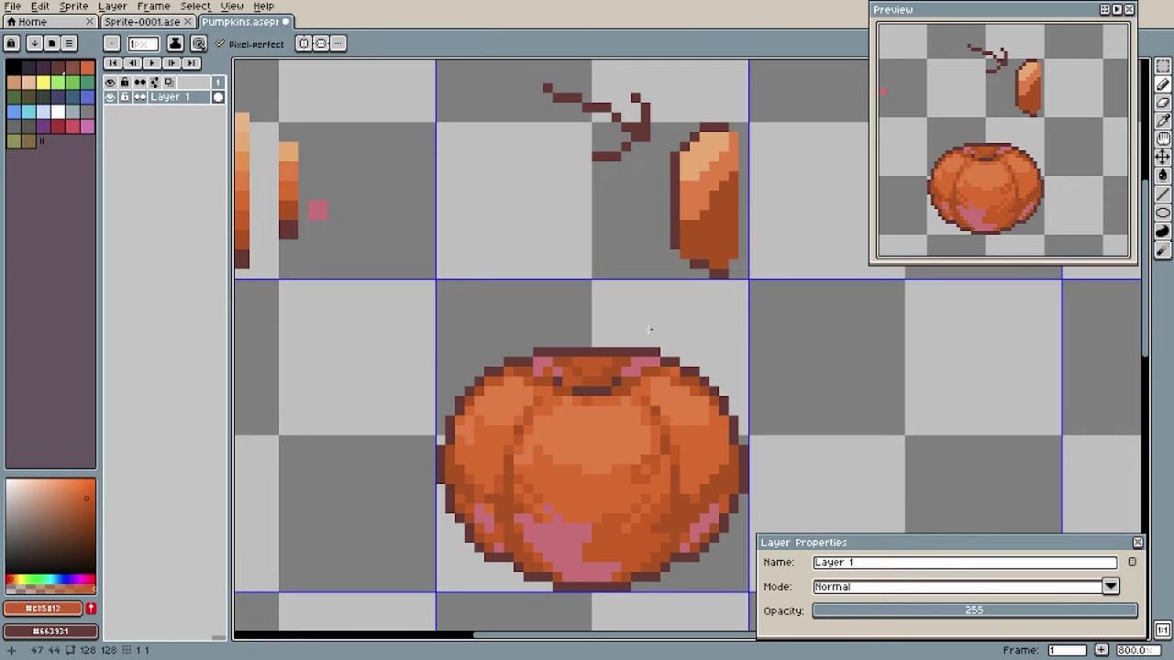
Draw a blue stem leaning left out of the hollow, with darker blue pixels on its shaded side.
key("ctrl+y")
key("ctrl+y")
key("ctrl+y")
key("ctrl+y")
key("ctrl+y")
key("ctrl+y")
key("ctrl+y")
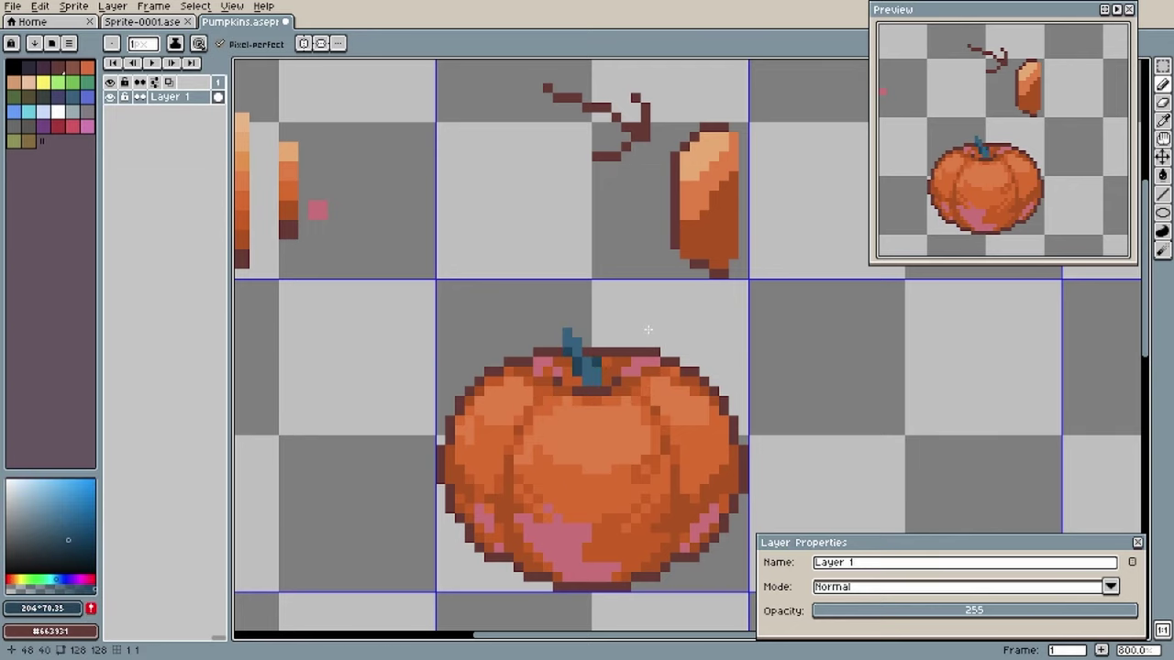
Widen the stem down to the hollow's front rim and refine its dark blue shading.
key("ctrl+y")
key("ctrl+y")
key("ctrl+y")
key("ctrl+y")
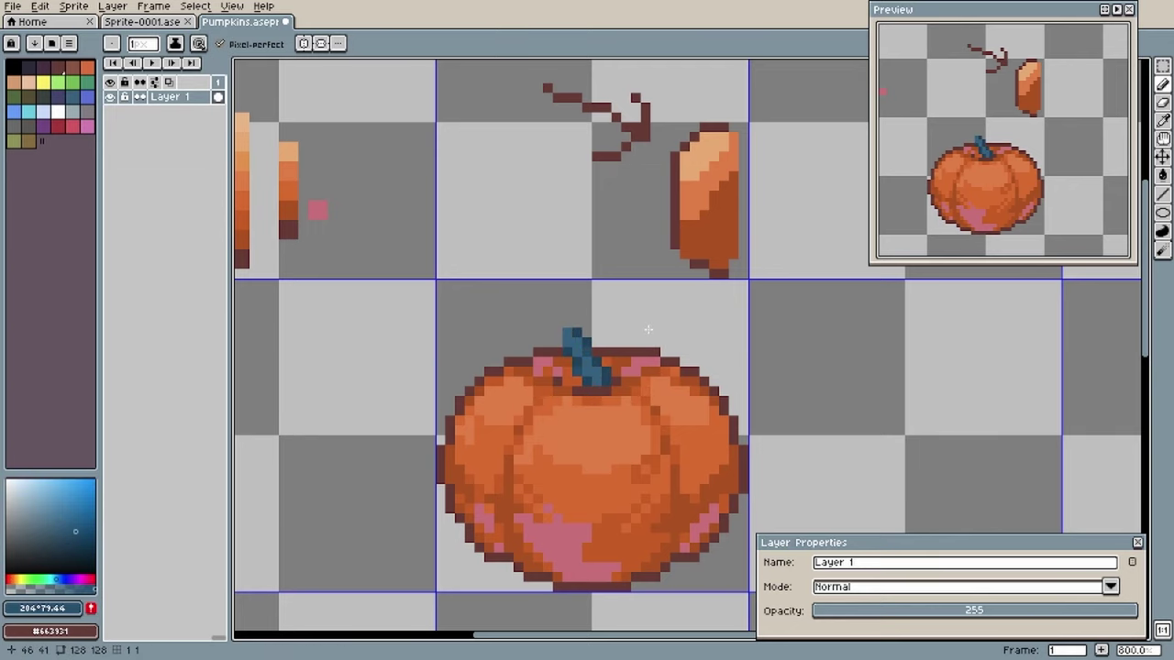
Darken the stem's left edge with blue and thicken the hollow's front rim around the stem's base in dark brown.
key("ctrl+y")
key("ctrl+y")
key("ctrl+y")
key("ctrl+y")
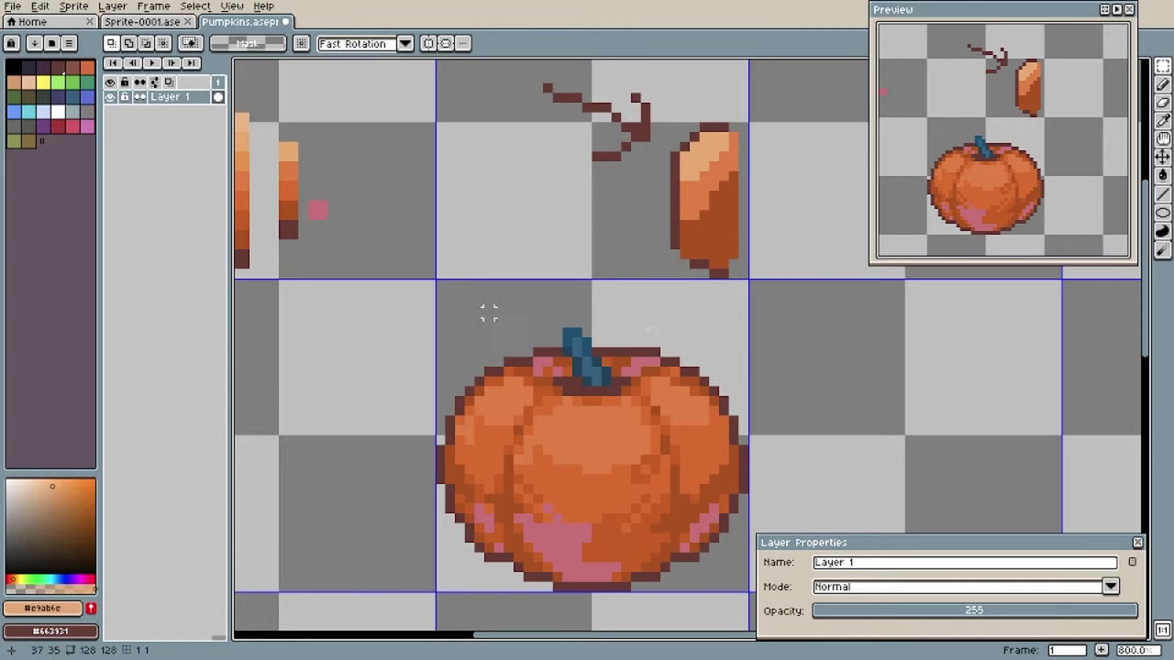
Lower the hollow's front rim and the stem's base by one pixel, and darken the hollow's wall right of the stem.
key("ctrl+y")
key("ctrl+y")
key("ctrl+y")
key("ctrl+y")
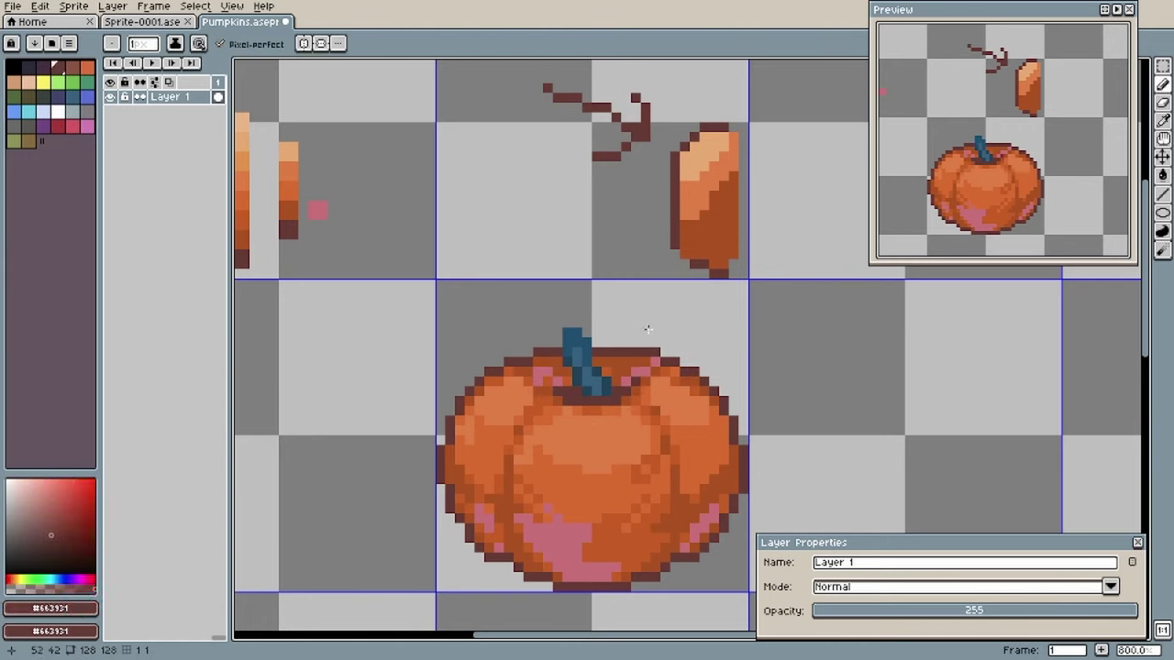
left_click(597, 381, "alt")
left_click(588, 392)
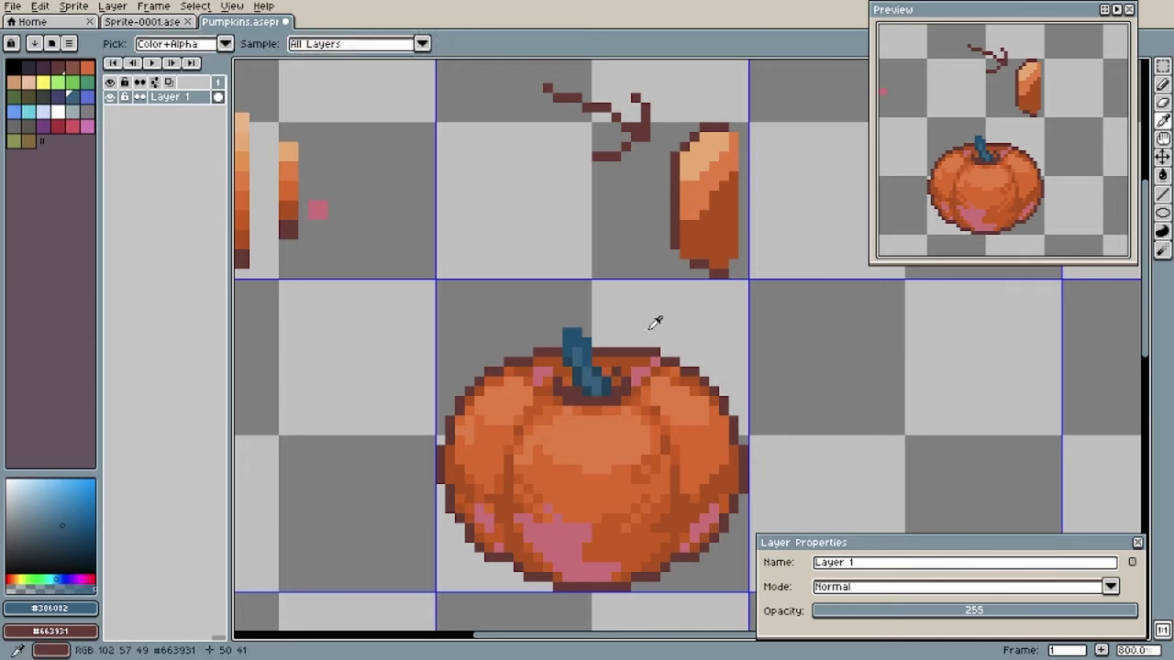
Paint a light peach #e9ab6e highlight on the upper right of the large pumpkin's central rib.
left_click(627, 371, "alt")
key("ctrl+y")
key("ctrl+y")
key("ctrl+y")
key("ctrl+y")
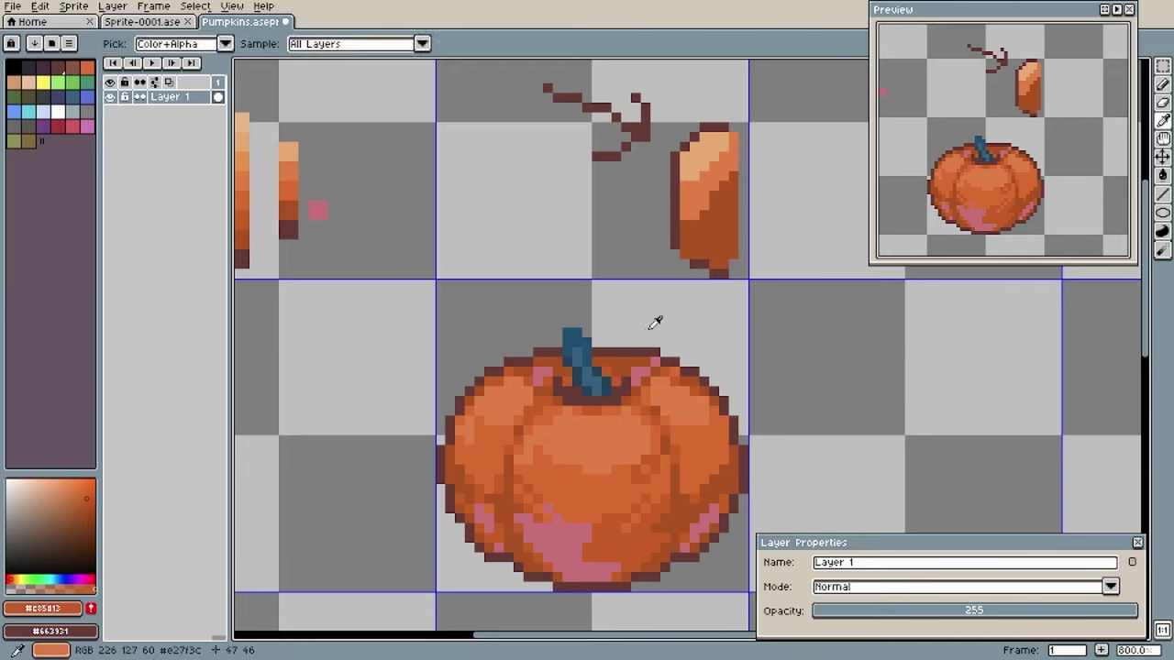
key("ctrl+y")
key("ctrl+y")
key("ctrl+y")
key("ctrl+y")
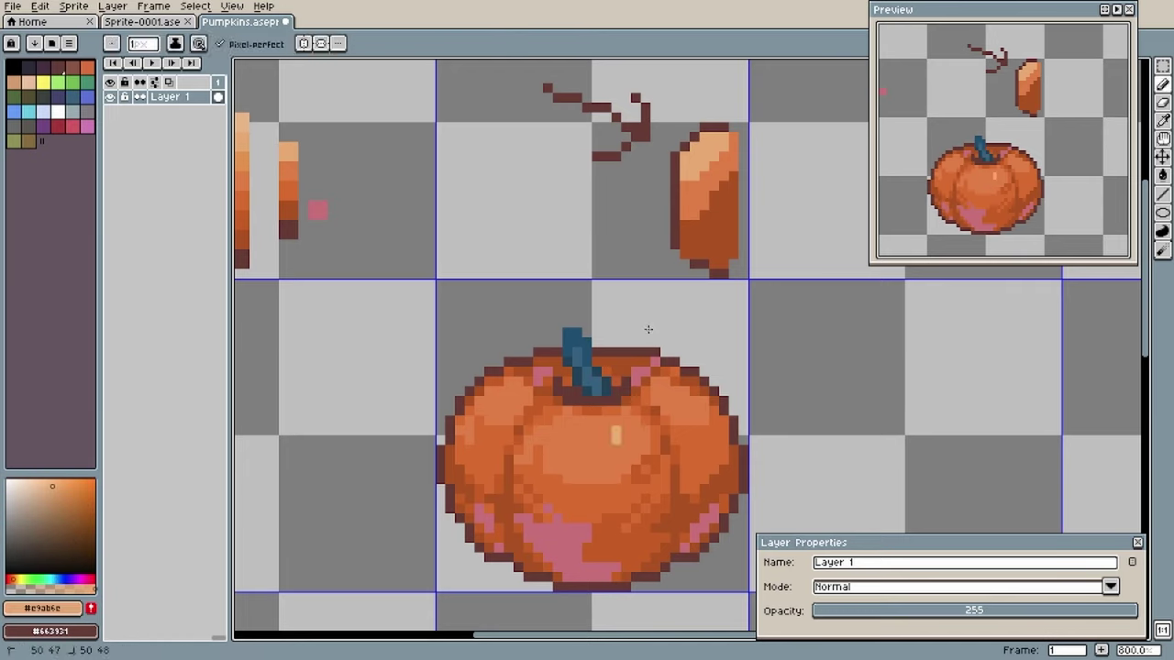
key("ctrl+y")
key("ctrl+y")
key("ctrl+y")
key("ctrl+y")
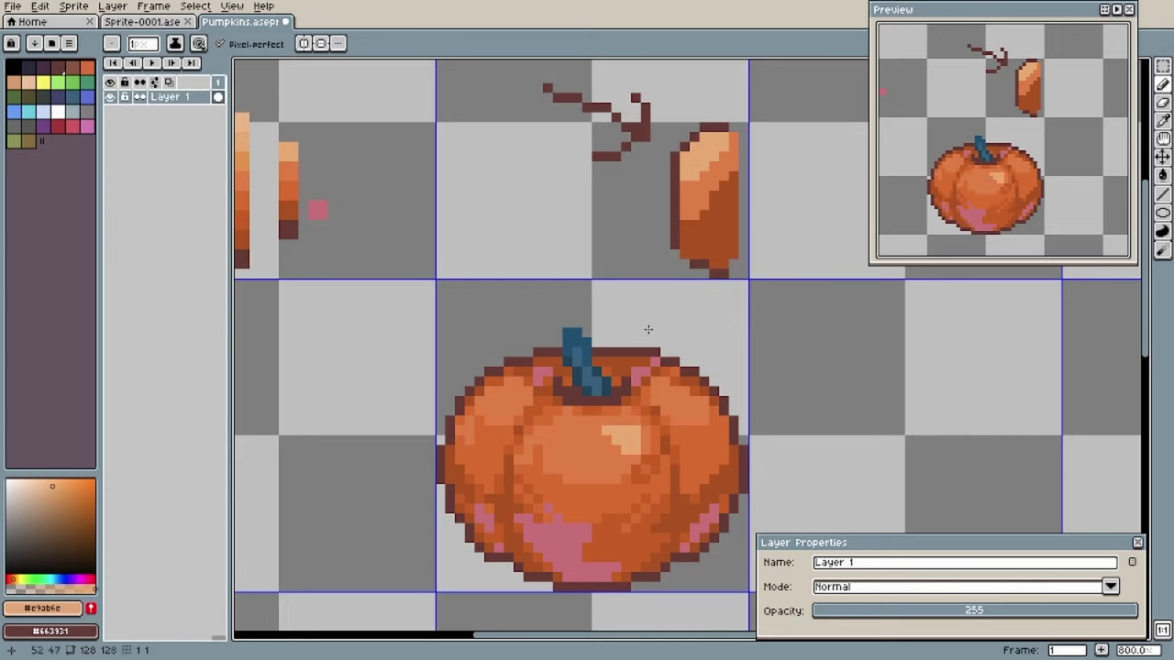
Round out the central rib's peach highlight and add a diagonal peach highlight to the top of the right rib.
key("ctrl+y")
key("ctrl+y")
key("ctrl+y")
key("ctrl+y")
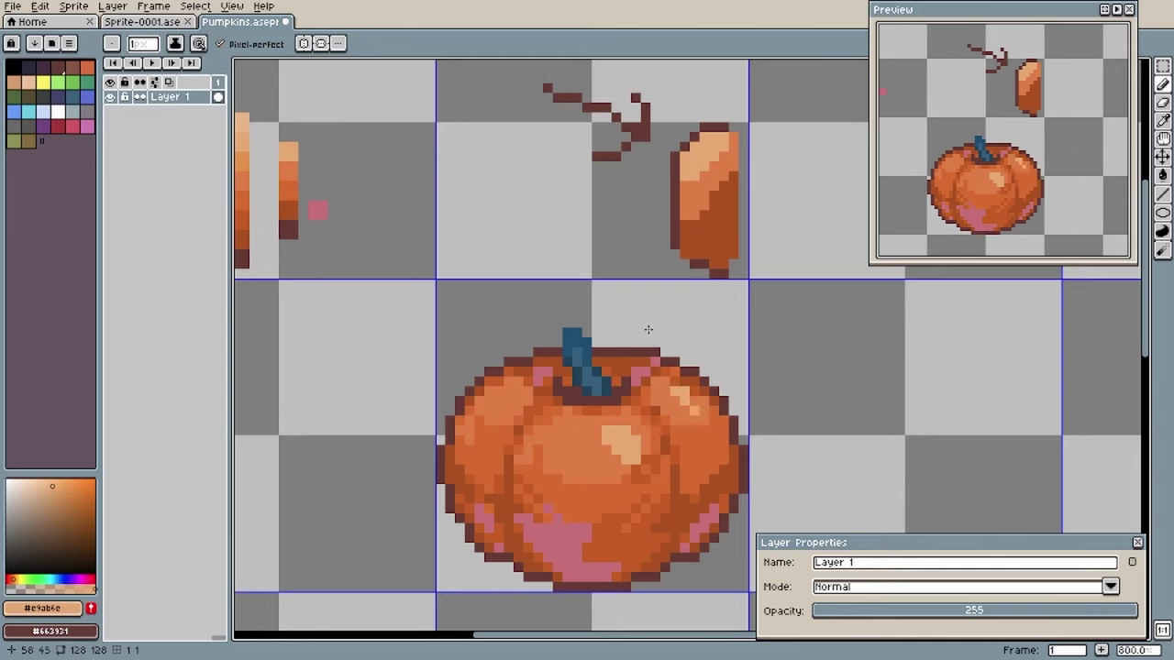
Add peach highlights to the left rib and the central rib's upper left, and lighten the hollow's back wall with orange pixels.
key("ctrl+y")
key("ctrl+y")
key("ctrl+y")
key("ctrl+y")
key("ctrl+y")
key("ctrl+y")
key("ctrl+y")
key("ctrl+y")
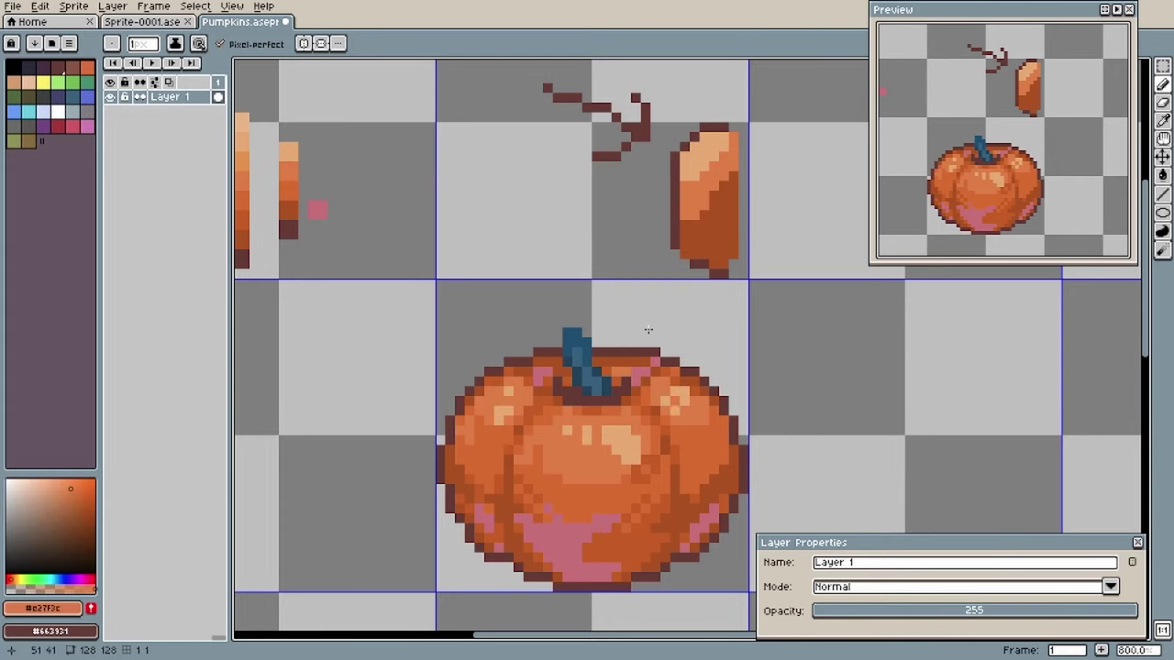
left_click(621, 362)
left_click(626, 352, "alt")
Draw a four-pointed yellow sparkle with a white core above the pumpkin's upper-left shoulder.
left_click(43, 83)
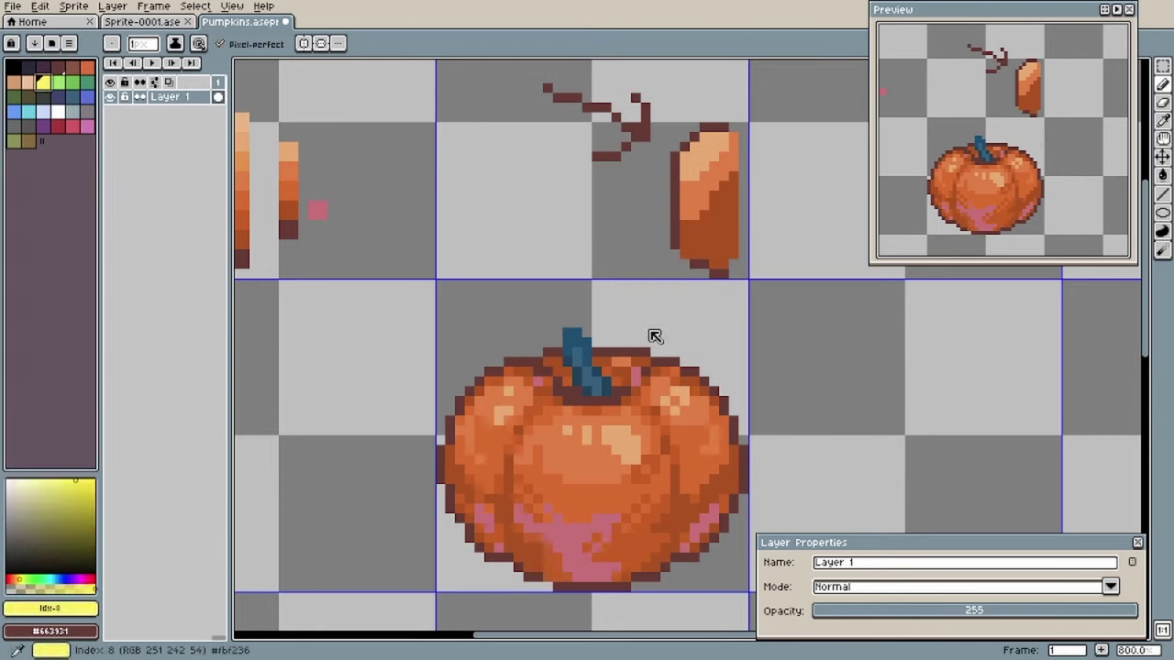
key("ctrl+y")
key("ctrl+y")
key("ctrl+y")
key("ctrl+y")
key("ctrl+y")
key("ctrl+y")
key("ctrl+y")
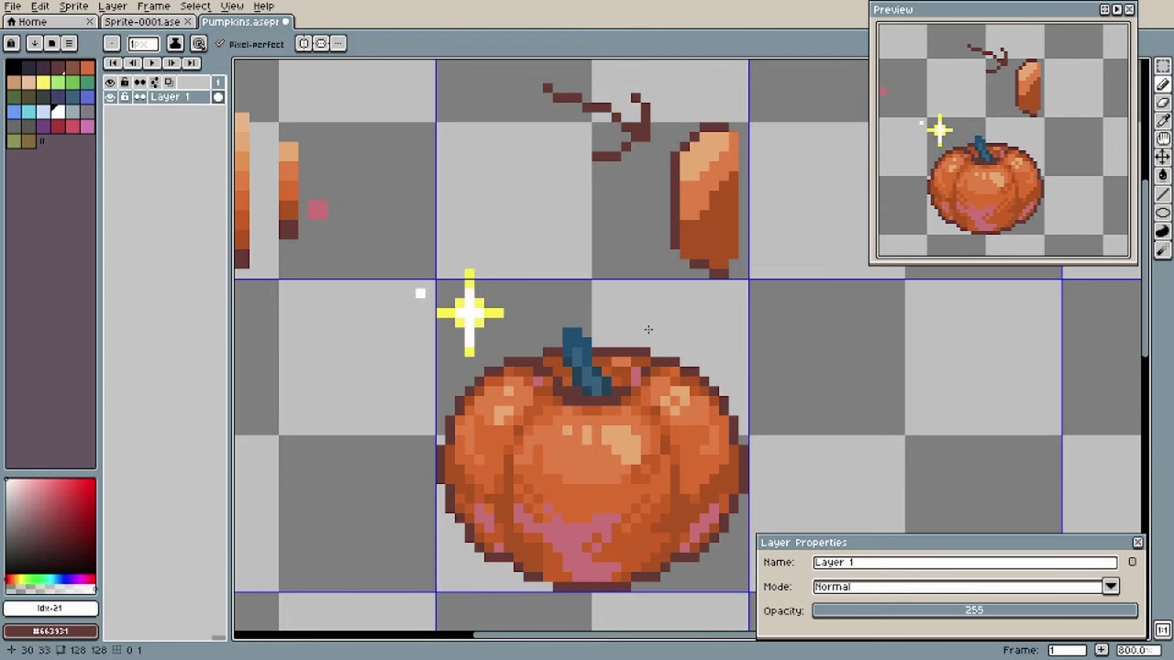
Recolour the yellow pixels around the sparkle's white core in pale peach.
key("ctrl+y")
key("ctrl+y")
key("ctrl+y")
key("ctrl+y")
key("m")
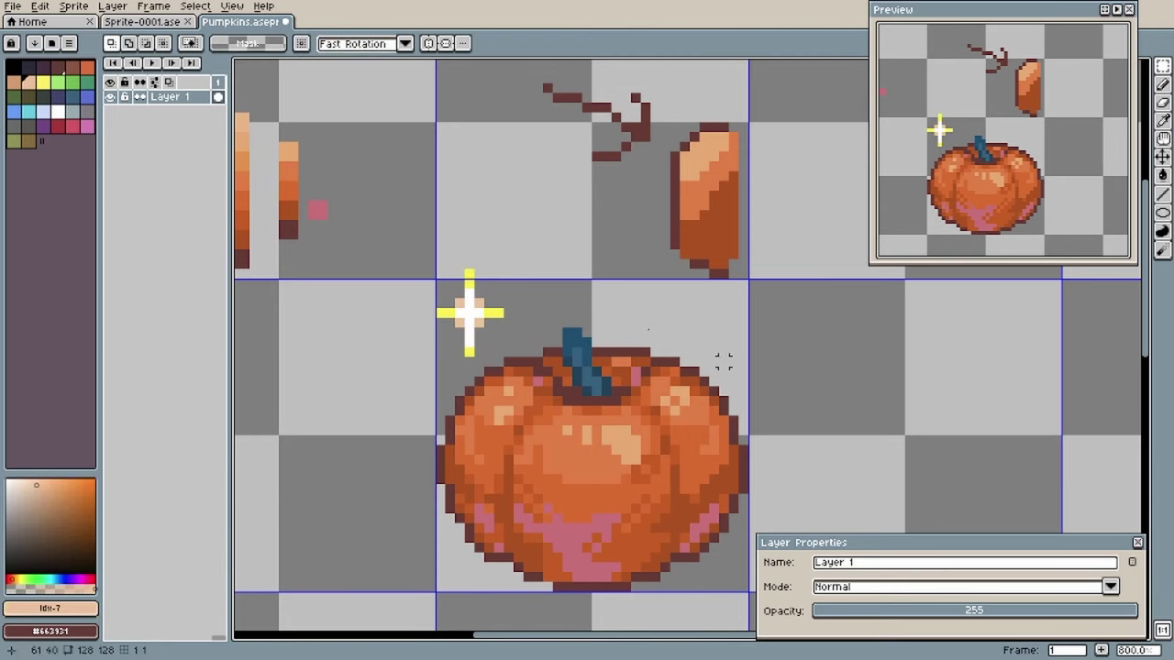
Set the grid to a width of 16 and a height of 16 pixels.
scroll(723, 360, "down", 3)
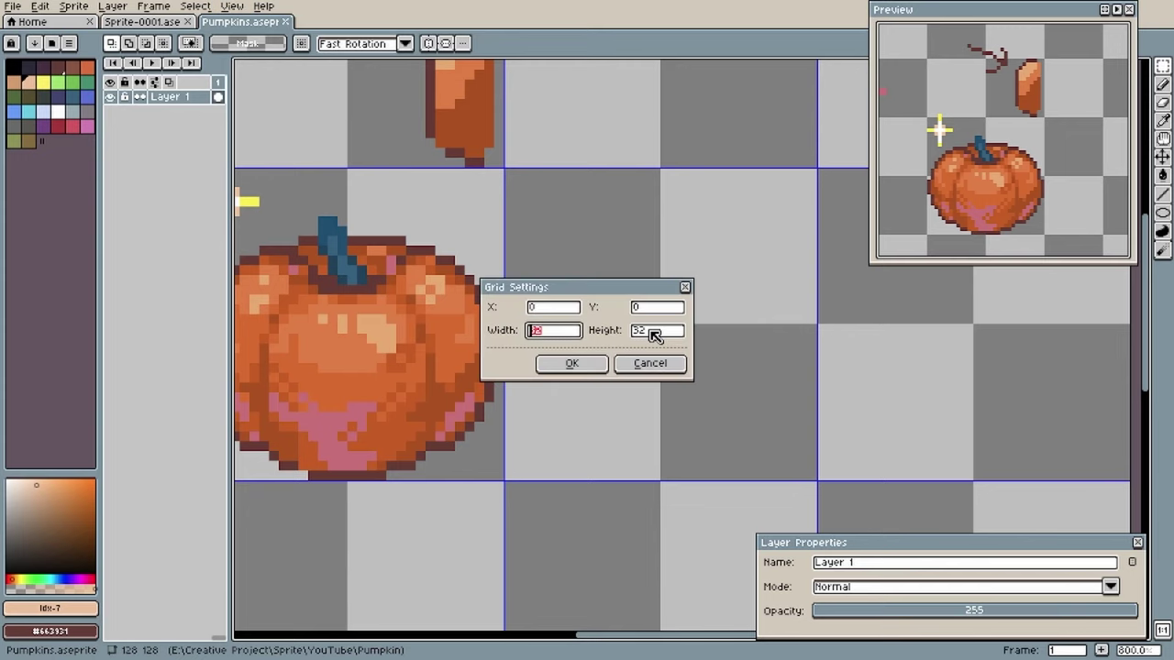
type("16")
key("Tab")
type("16")
key("Return")
Draw a dark orange #af5111 ellipse in an empty 16-pixel cell right of the large pumpkin and fill it.
double_click(751, 385)
left_click(1162, 213)
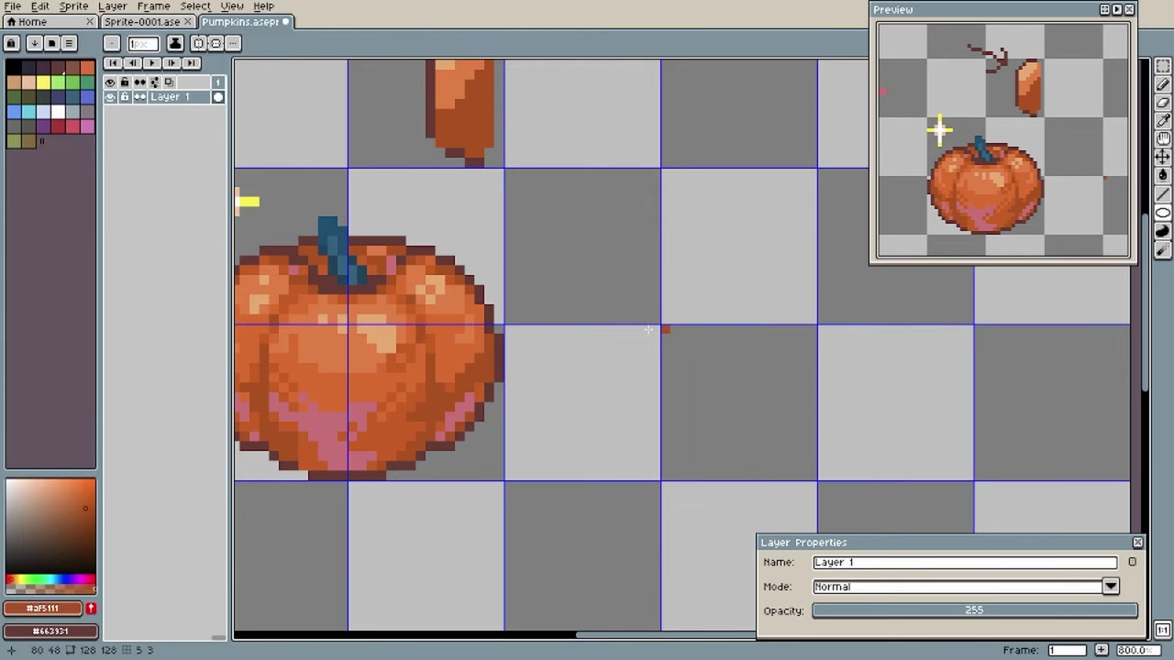
left_click_drag(662, 326, 816, 480)
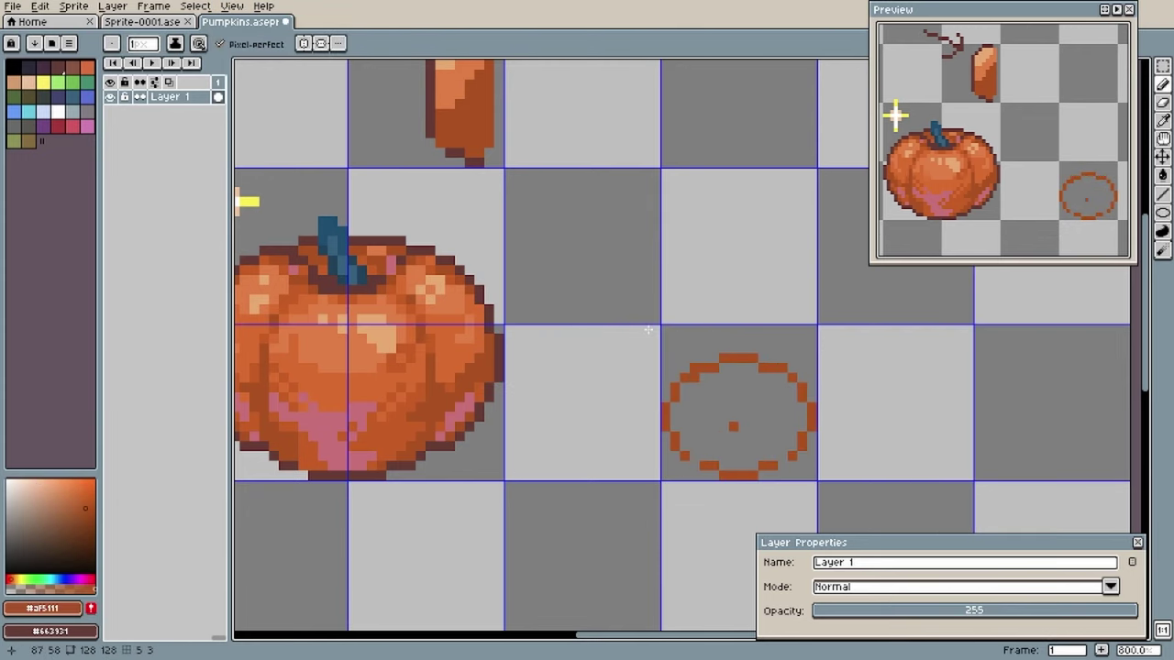
key("g")
left_click(739, 416)
key("ctrl+z")
Paint the upper half of the small ellipse in lighter orange #db6c21, with an uneven lower edge marking the ribs.
mouse_move(458, 275)
left_mouse_down()
mouse_move(746, 326)
mouse_move(467, 272)
left_mouse_up()
left_click(316, 123, "alt")
mouse_move(775, 377)
left_mouse_down()
mouse_move(775, 389)
mouse_move(775, 377)
mouse_move(745, 396)
mouse_move(765, 376)
mouse_move(823, 387)
mouse_move(813, 396)
left_mouse_up()
left_click_drag(726, 406, 737, 415)
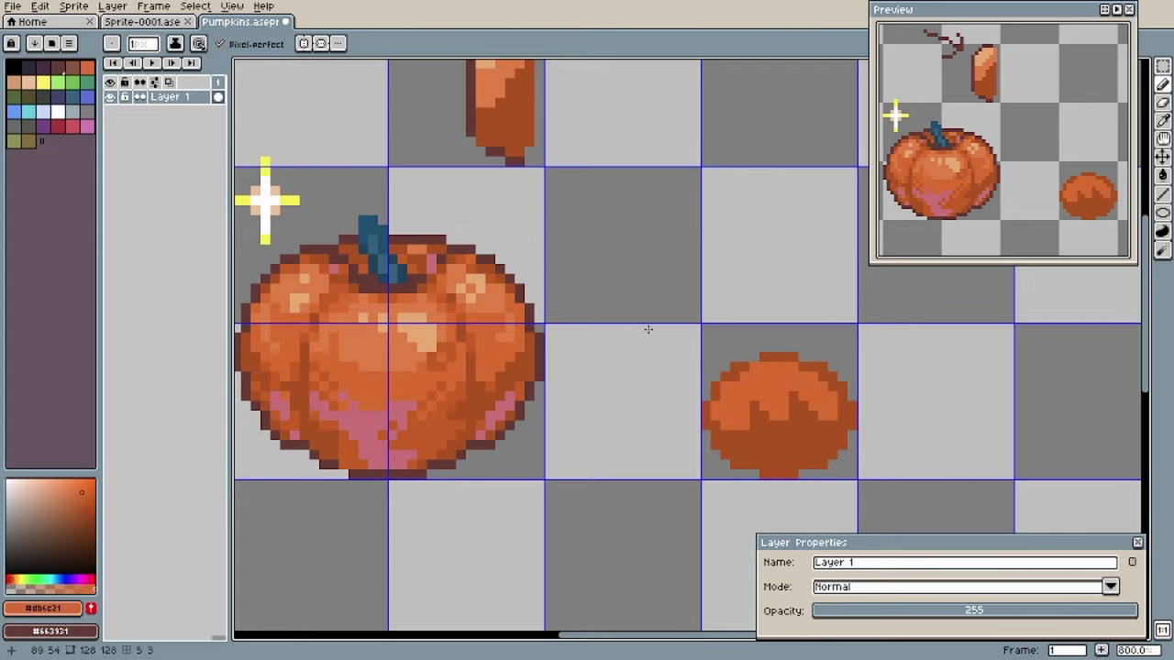
Extend the light orange centre rib toward the small pumpkin's base and draw dark orange grooves on both sides of it.
mouse_move(775, 425)
left_mouse_down()
mouse_move(803, 425)
mouse_move(774, 444)
left_mouse_up()
left_click(795, 405, "alt")
left_click(812, 405)
left_click(805, 415, "alt")
left_click(754, 405)
left_click(754, 415, "alt")
left_click_drag(754, 396, 765, 386)
left_click(745, 416)
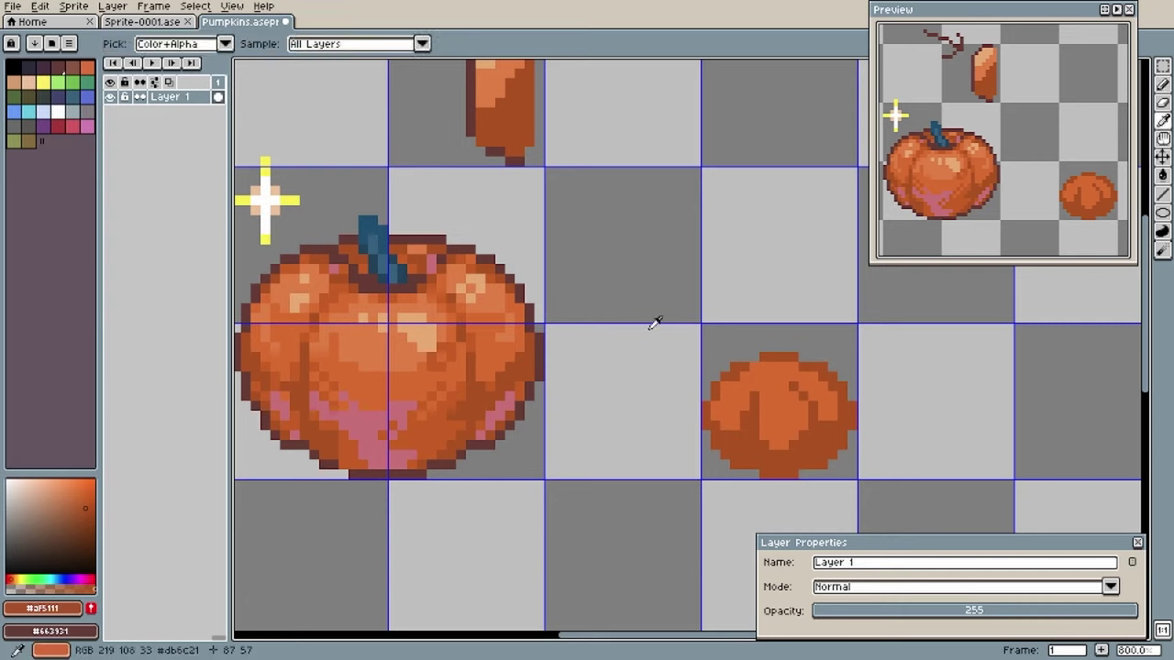
Round the top of the small pumpkin's centre rib by curving its left groove inward with dark orange.
left_click(775, 415, "alt")
left_click(754, 405)
left_click(754, 396, "alt")
left_click_drag(745, 405, 745, 425)
left_click(765, 426, "alt")
left_click(647, 329, "alt")
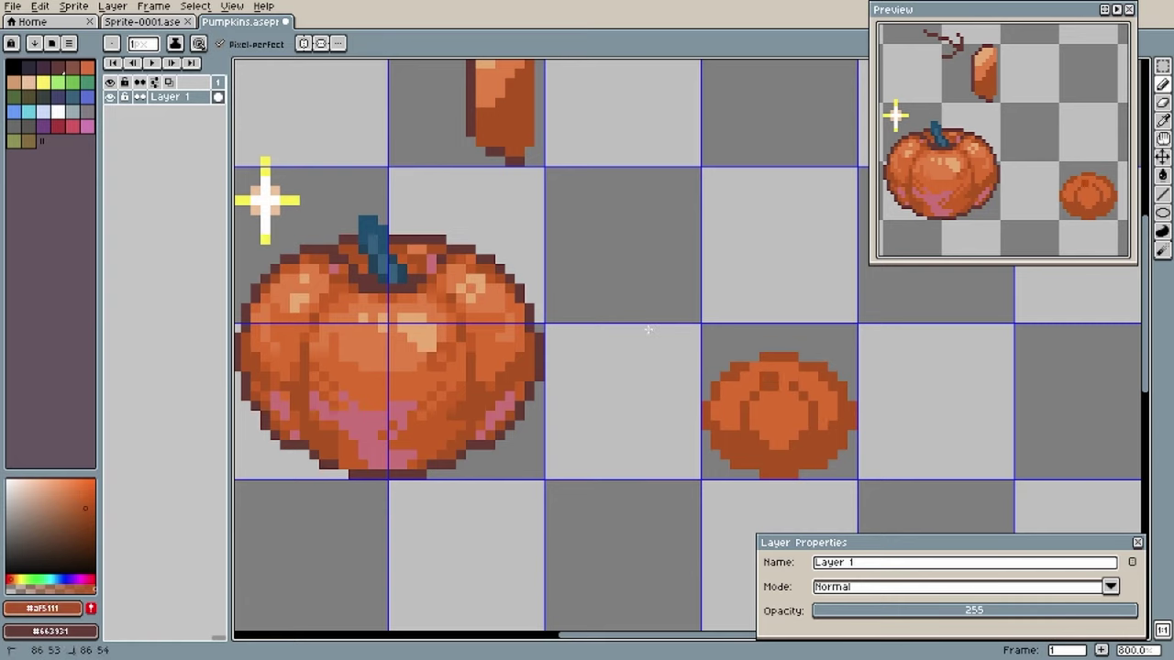
Shape the hollow at the top of the small pumpkin with a dark orange rim and a lighter orange back wall.
left_click_drag(803, 367, 793, 367)
left_click(774, 367, "alt")
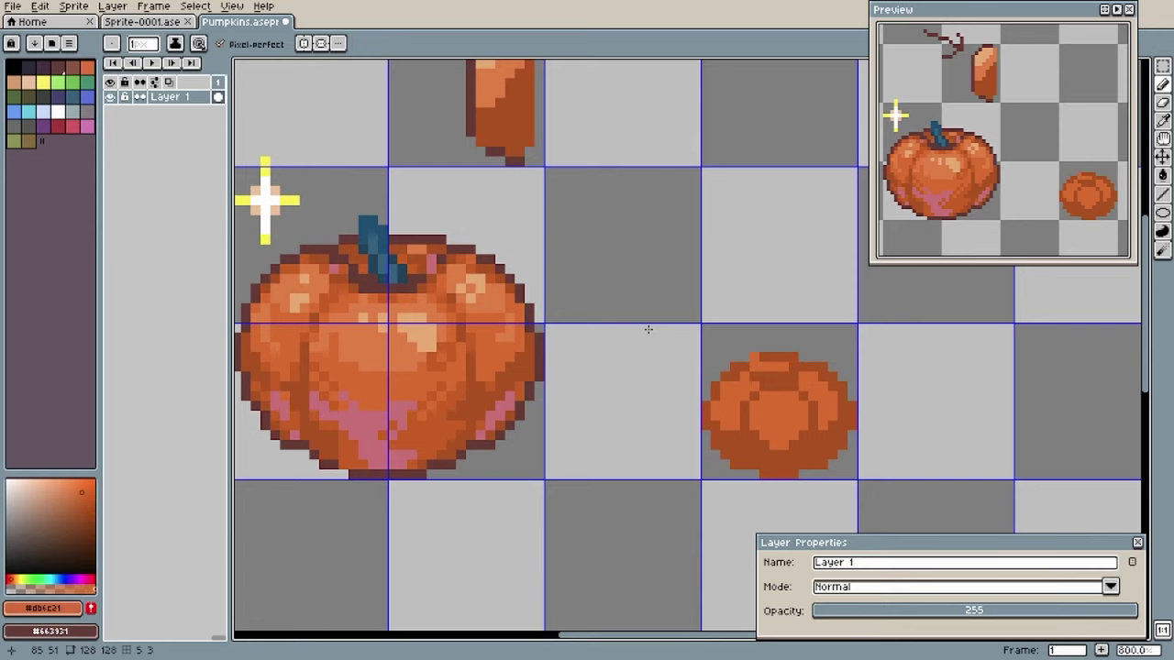
left_click(754, 367)
left_click(764, 356, "alt")
left_click(647, 329, "alt")
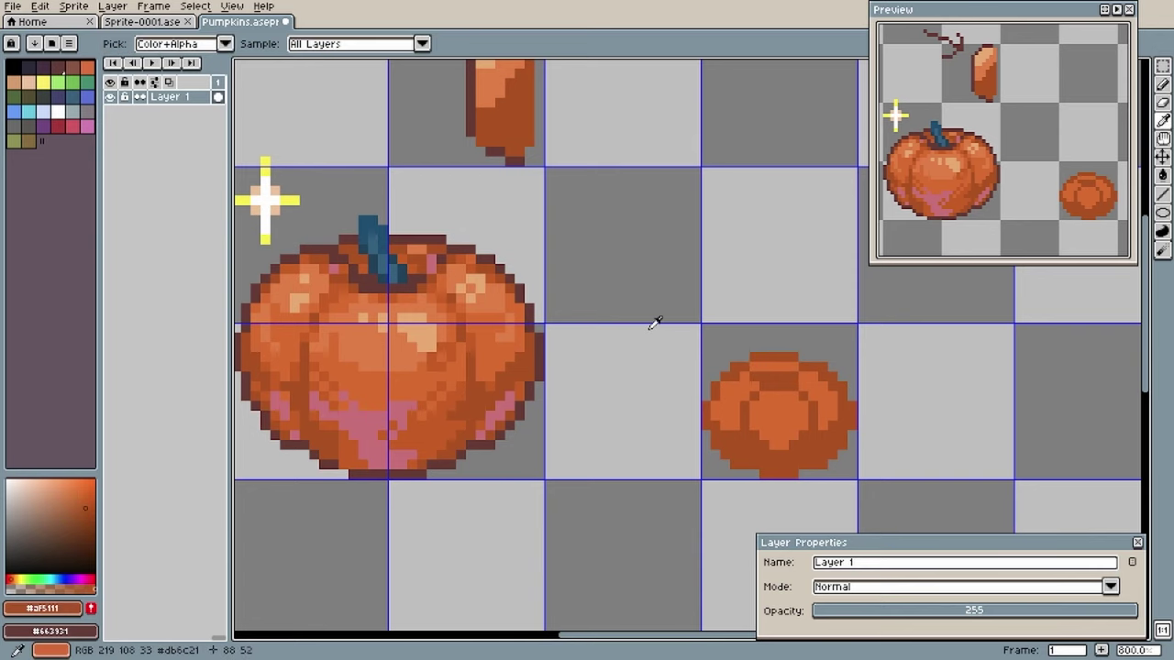
left_click(647, 329, "alt")
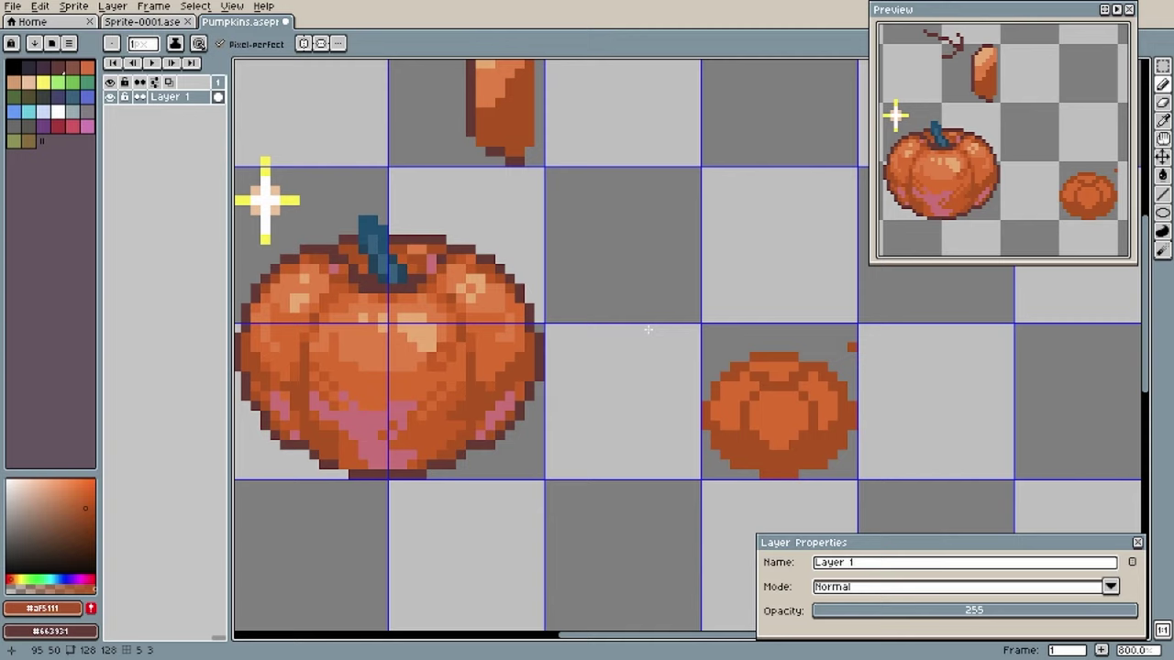
Shade the small pumpkin's lower ribs with mid orange #c85d13 and outline the pumpkin in dark brown #663931.
left_click(647, 329, "alt")
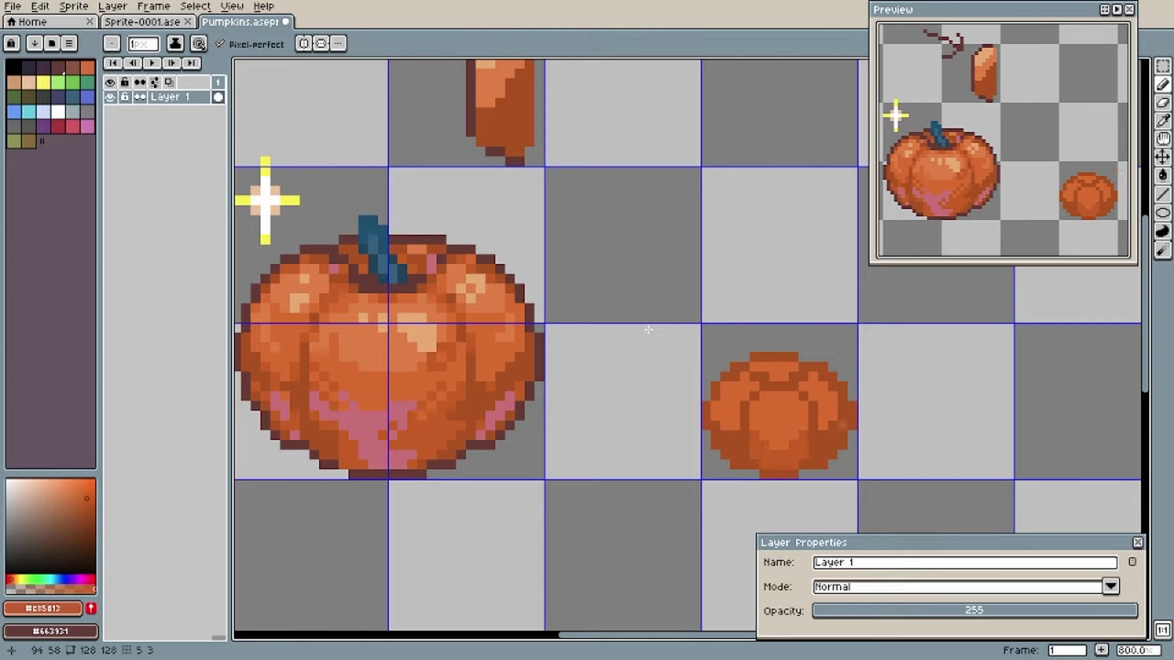
left_click(530, 386, "alt")
mouse_move(706, 405)
left_mouse_down()
mouse_move(754, 473)
mouse_move(833, 455)
mouse_move(822, 367)
left_mouse_up()
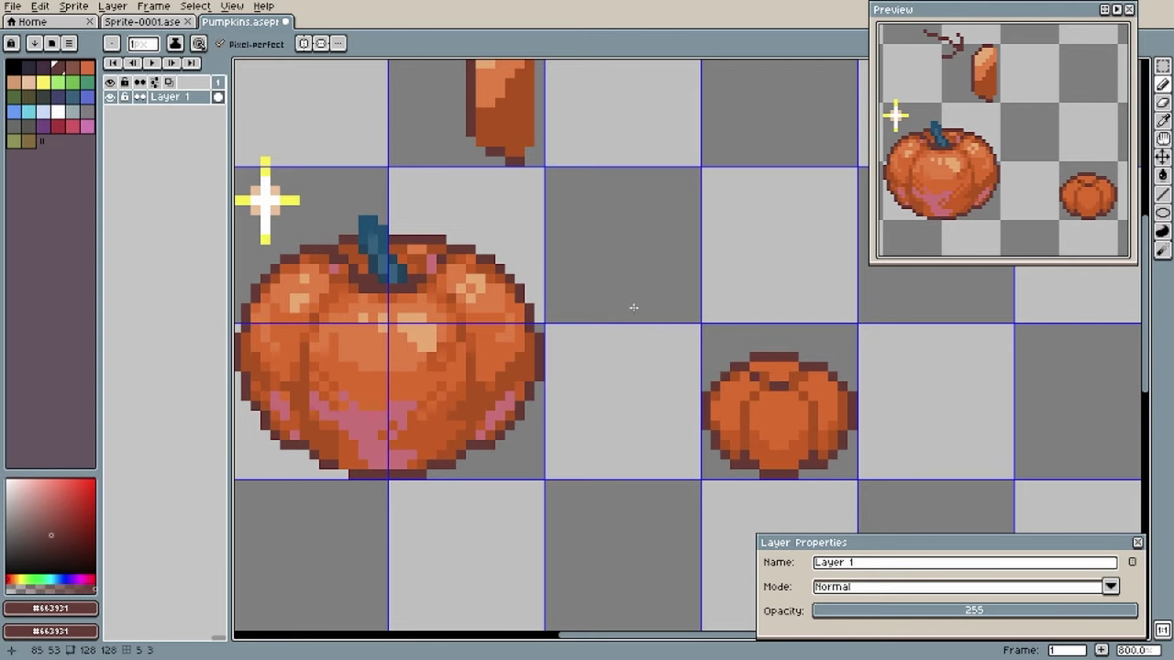
Paint lighter orange #e27f3c highlights on the upper part of the small pumpkin's centre, left and right ribs.
left_click(639, 301, "alt")
left_click_drag(775, 396, 794, 415)
left_click_drag(726, 396, 735, 386)
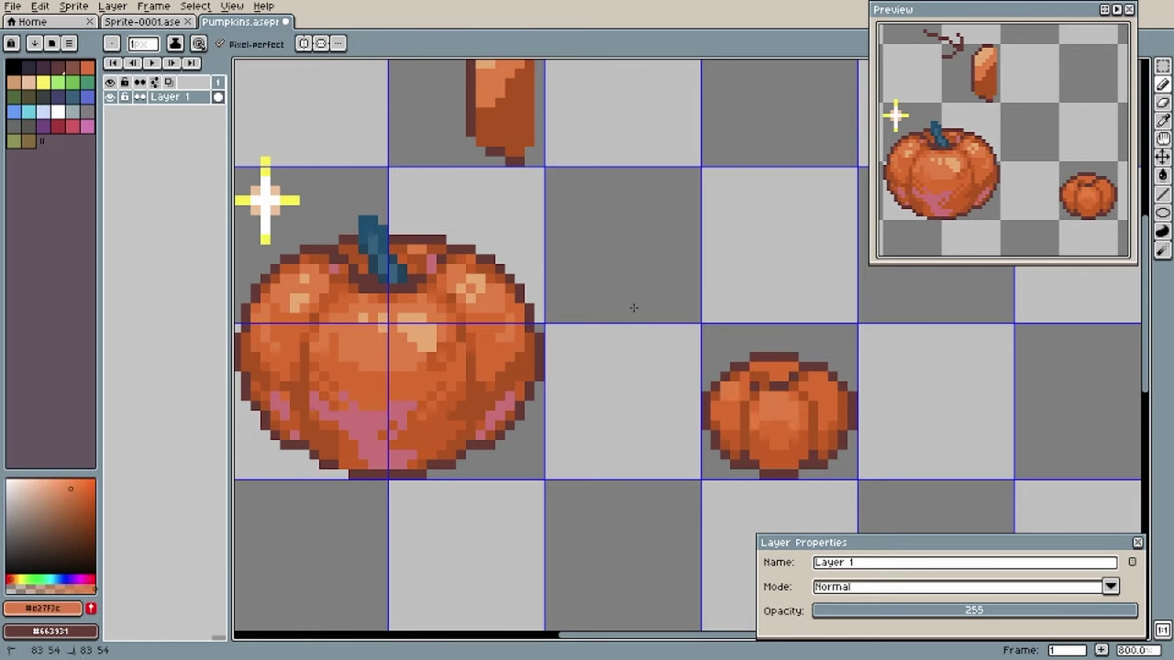
left_click_drag(814, 376, 833, 397)
Dither mid orange #c85d13 into the small pumpkin's centre rib and shade the lower part of its outer ribs.
left_click(755, 444, "alt")
left_click(755, 417)
left_click(813, 435)
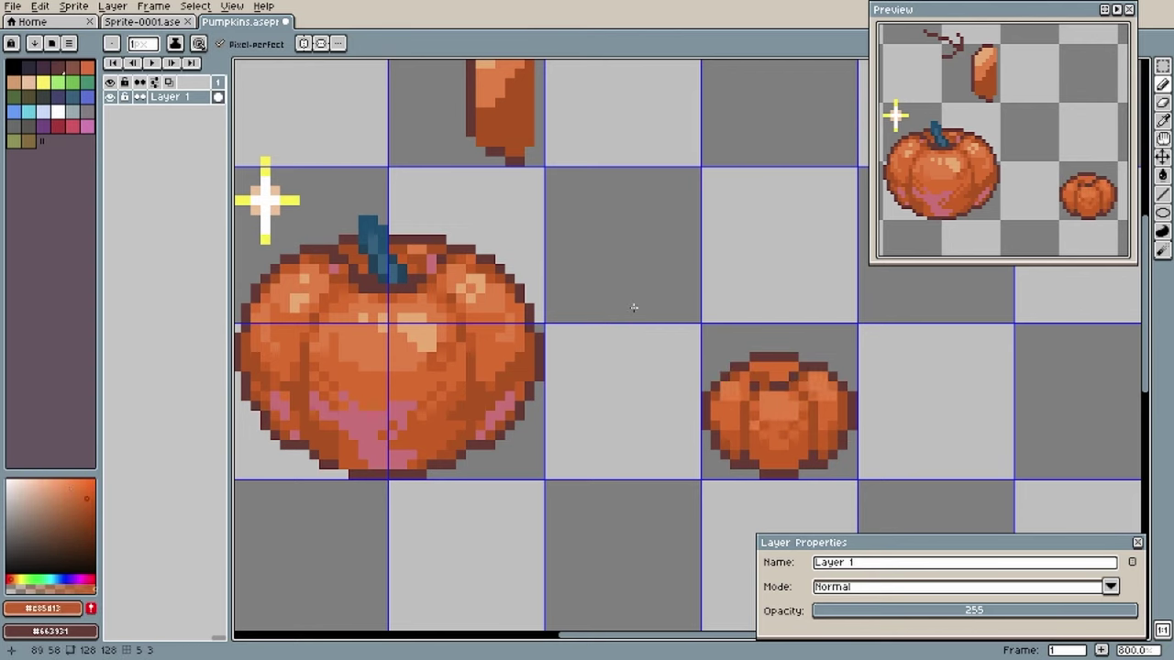
left_click(794, 426, "alt")
left_click_drag(784, 436, 794, 444)
left_click(754, 431, "alt")
mouse_move(725, 426)
left_mouse_down()
mouse_move(716, 416)
mouse_move(735, 445)
left_mouse_up()
left_click_drag(814, 445, 823, 436)
Add pink reflected light along the bottom of the small pumpkin's centre and outer ribs and touch up the surrounding shading.
left_click(500, 409, "alt")
left_click_drag(755, 450, 769, 464)
mouse_move(735, 445)
left_mouse_down()
mouse_move(725, 435)
mouse_move(764, 445)
mouse_move(765, 426)
mouse_move(735, 435)
left_mouse_up()
left_click(823, 445)
left_click(745, 377, "alt")
left_click(746, 426, "alt")
left_click(755, 426, "alt")
left_click(765, 435)
left_click(745, 445, "alt")
Draw a blue stem leaning left out of the small pumpkin's hollow, with two blue shades, and refine the pixels beside it.
left_click(814, 396, "alt")
left_click(368, 225, "alt")
mouse_move(760, 352)
left_mouse_down()
mouse_move(784, 377)
mouse_move(794, 415)
mouse_move(813, 396)
mouse_move(765, 406)
left_mouse_up()
left_click(374, 245, "alt")
left_click(760, 352, "alt")
left_click(765, 377)
left_click(745, 367, "alt")
left_click(746, 377)
Dot peach highlights on the small pumpkin's ribs and add pink reflected light at its right edge.
left_click(475, 283, "alt")
left_click(736, 396)
left_click(824, 386)
left_click(804, 416, "alt")
left_click(745, 397, "alt")
left_click(813, 386)
left_click(765, 455, "alt")
left_click(813, 407, "alt")
left_click(764, 455, "alt")
left_click_drag(842, 415, 843, 425)
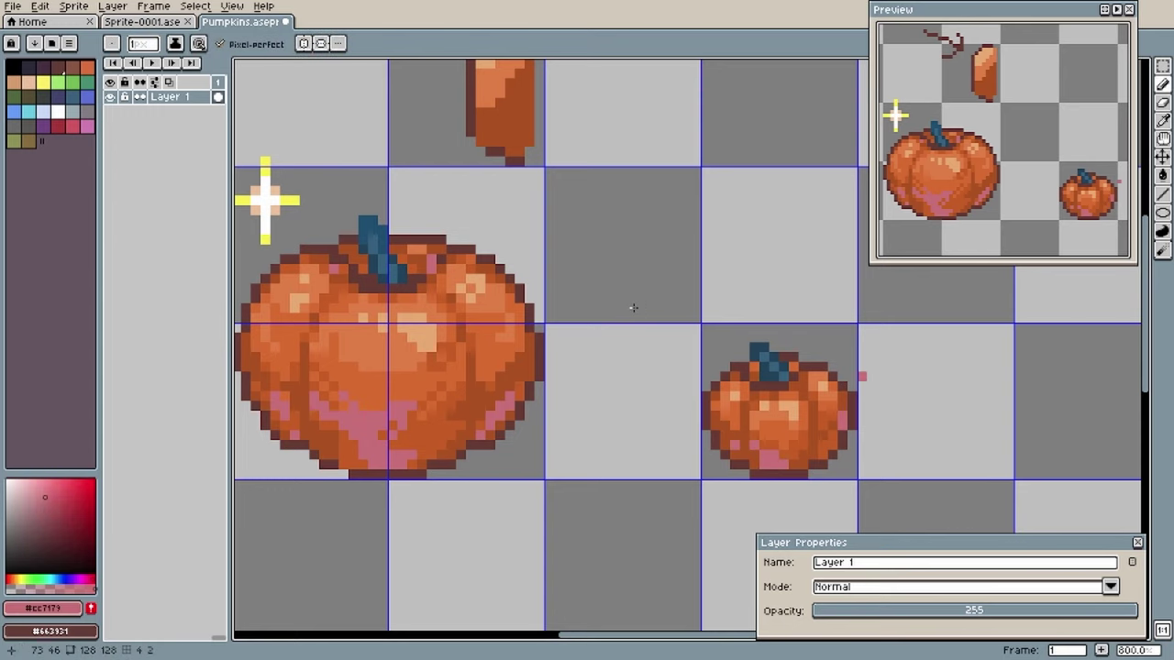
Extend the small pumpkin's stem down to the hollow's front rim and touch up the pixels around its base.
key("m")
left_click_drag(745, 357, 804, 392)
key("b")
left_click(745, 387, "alt")
key("ctrl+z")
left_click(764, 358, "alt")
left_click(755, 387, "alt")
key("ctrl+z")
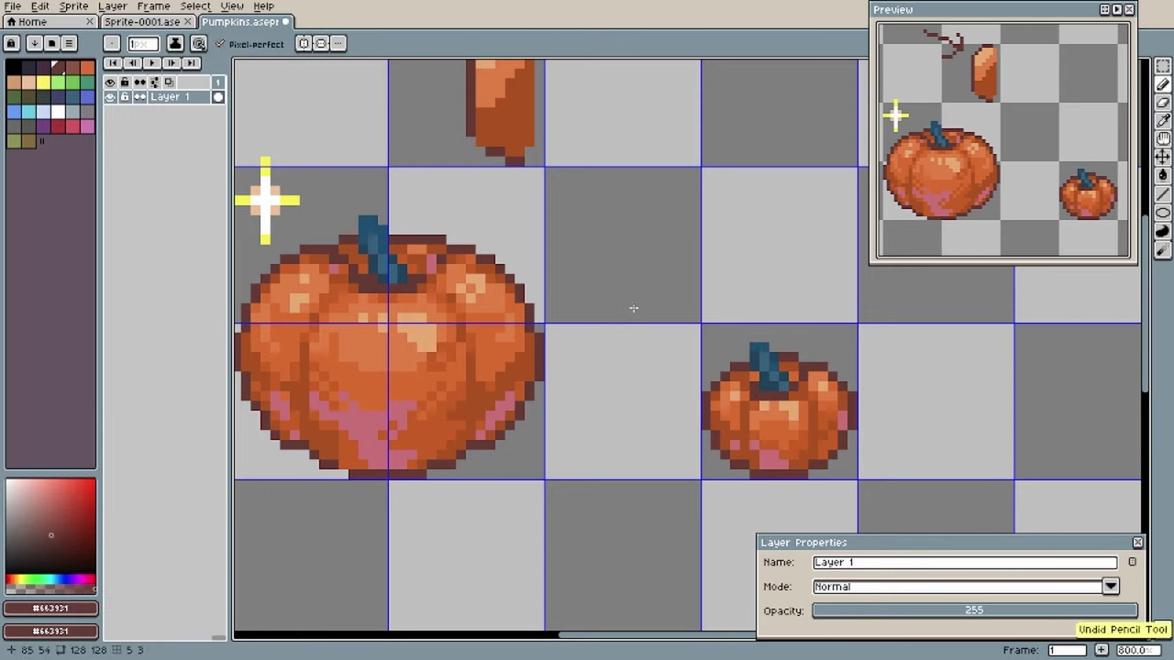
left_click(799, 396, "alt")
left_click(754, 387, "alt")
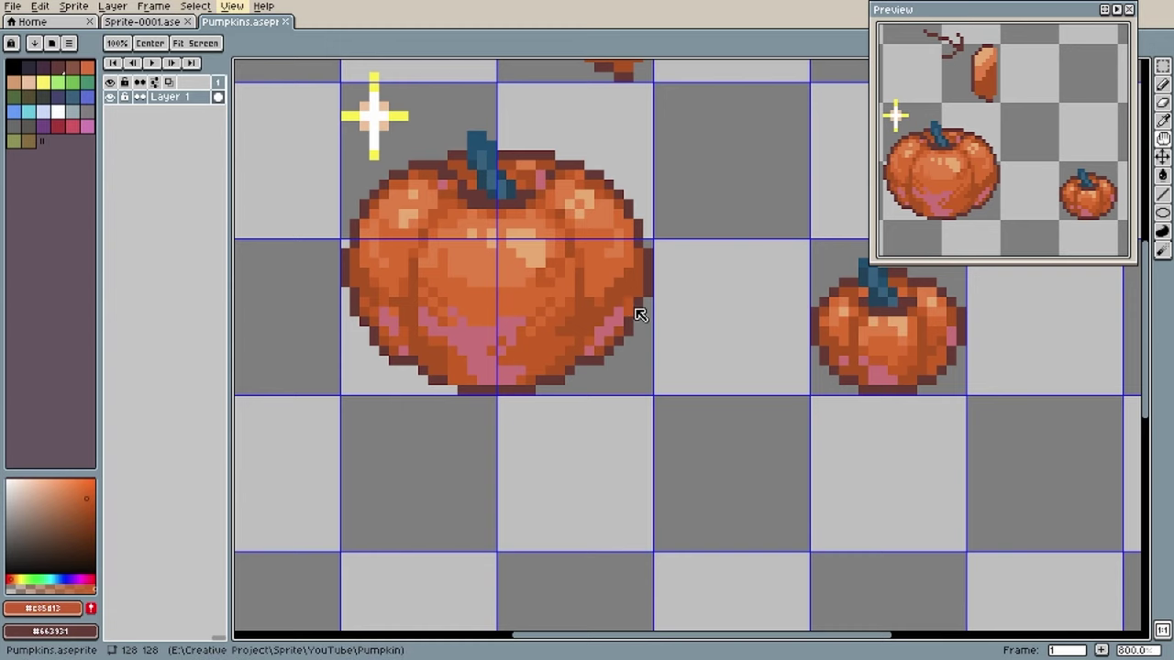
Set the grid to a width of 8 and a height of 8 pixels.
left_click(232, 6)
mouse_move(252, 73)
left_click(422, 73)
key("Tab")
key("Tab")
type("8")
key("Tab")
type("8")
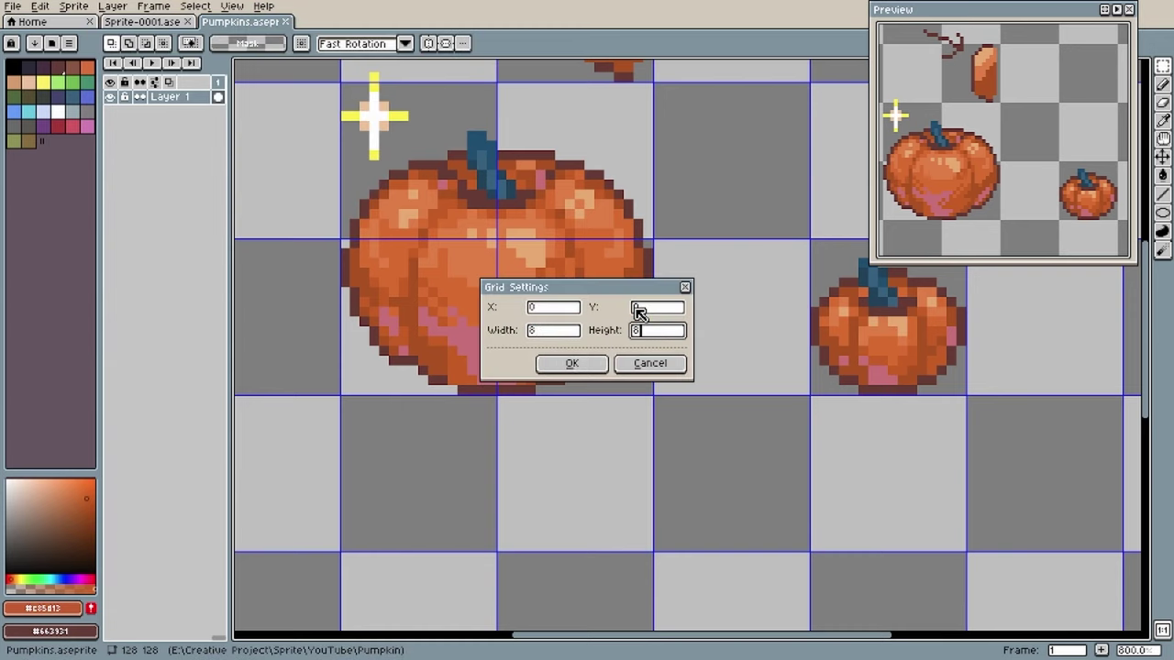
type("8")
key("Return")
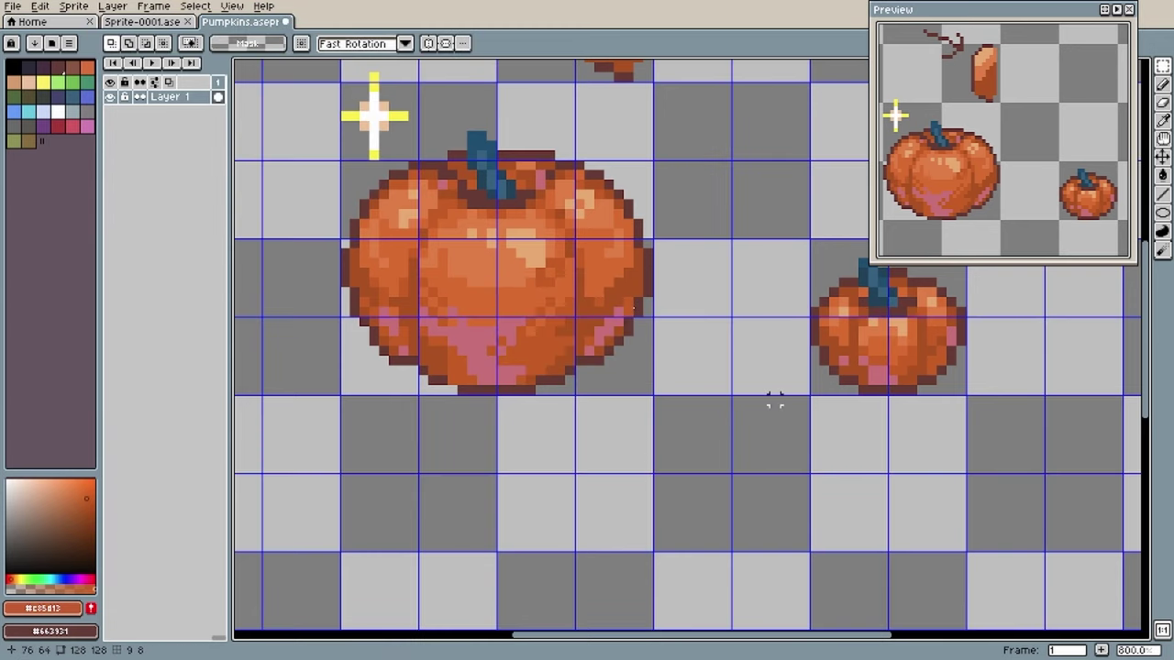
Draw a dark orange #af5111 circle outline filling an empty 8-pixel cell below and between the two pumpkins.
left_click(1162, 213)
left_click(831, 359, "alt")
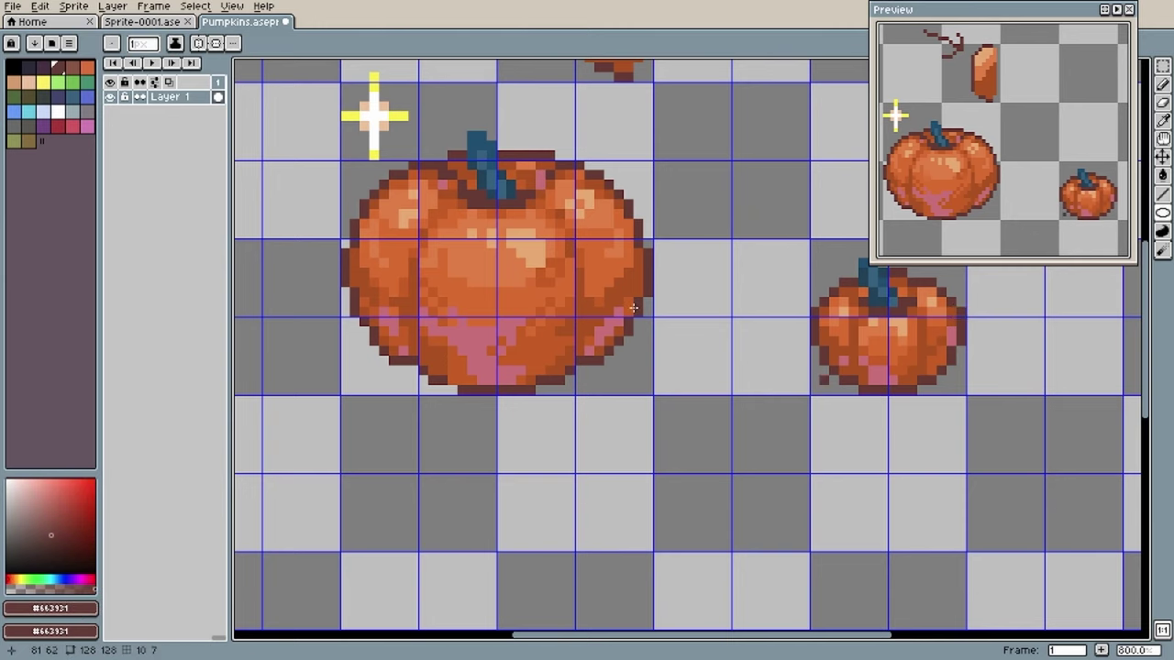
left_click(833, 349, "alt")
left_click_drag(657, 399, 726, 468)
Flatten the circle outline by moving its upper half down one pixel.
key("m")
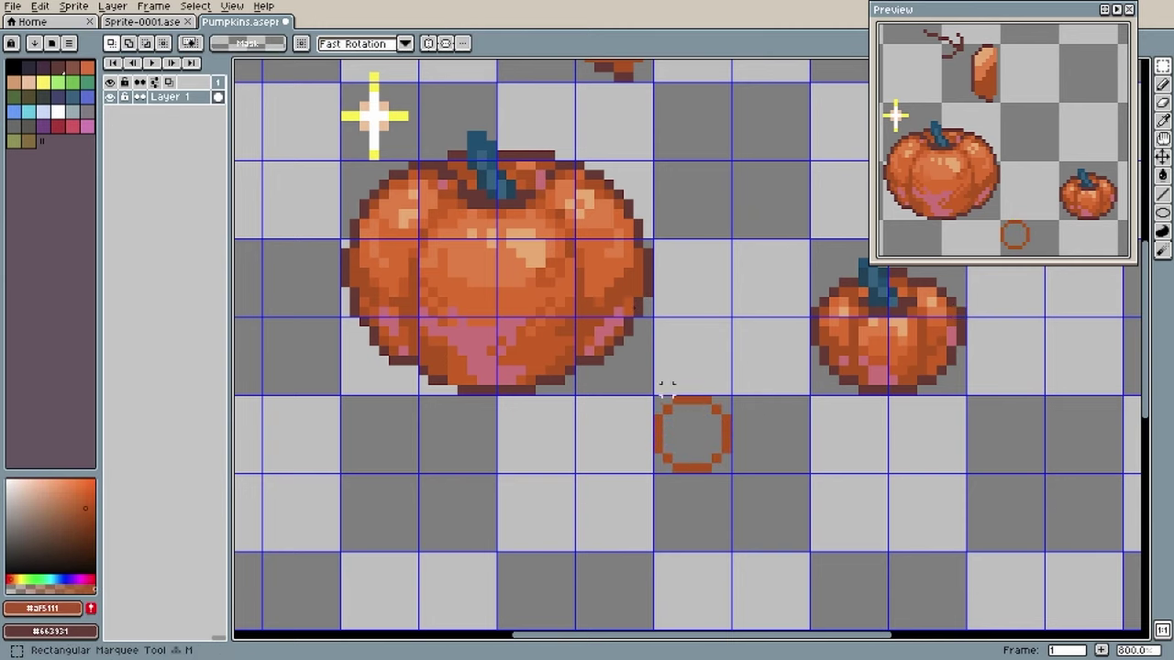
left_click_drag(639, 381, 756, 430)
key("Down")
key("ctrl+d")
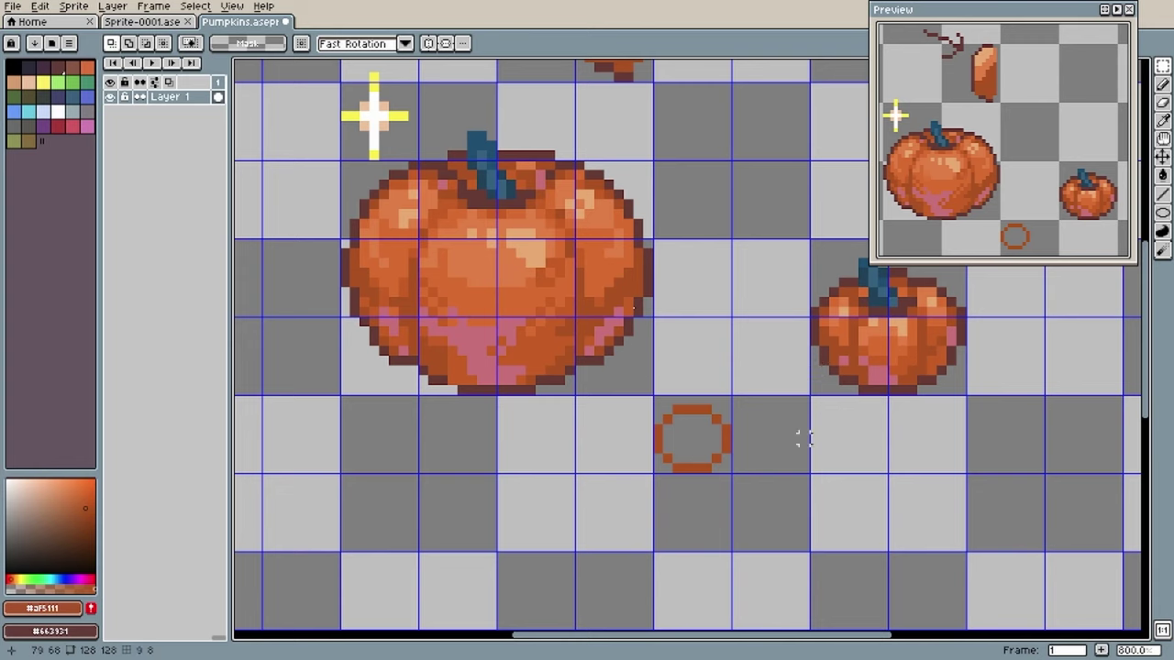
Fill the small circle with dark orange and paint lighter orange #db6c21 ribs across its upper half.
key("b")
left_click(634, 308, "alt")
key("g")
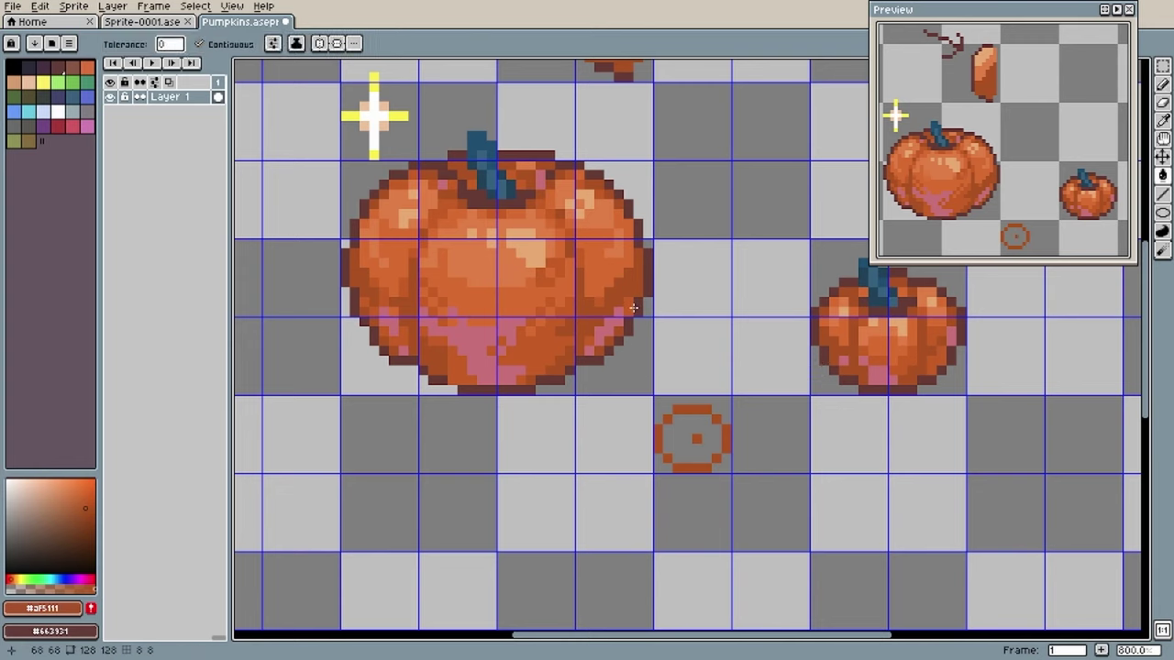
left_click(696, 439)
key("b")
left_click(590, 302, "alt")
mouse_move(688, 438)
left_mouse_down()
mouse_move(687, 419)
mouse_move(688, 430)
left_mouse_up()
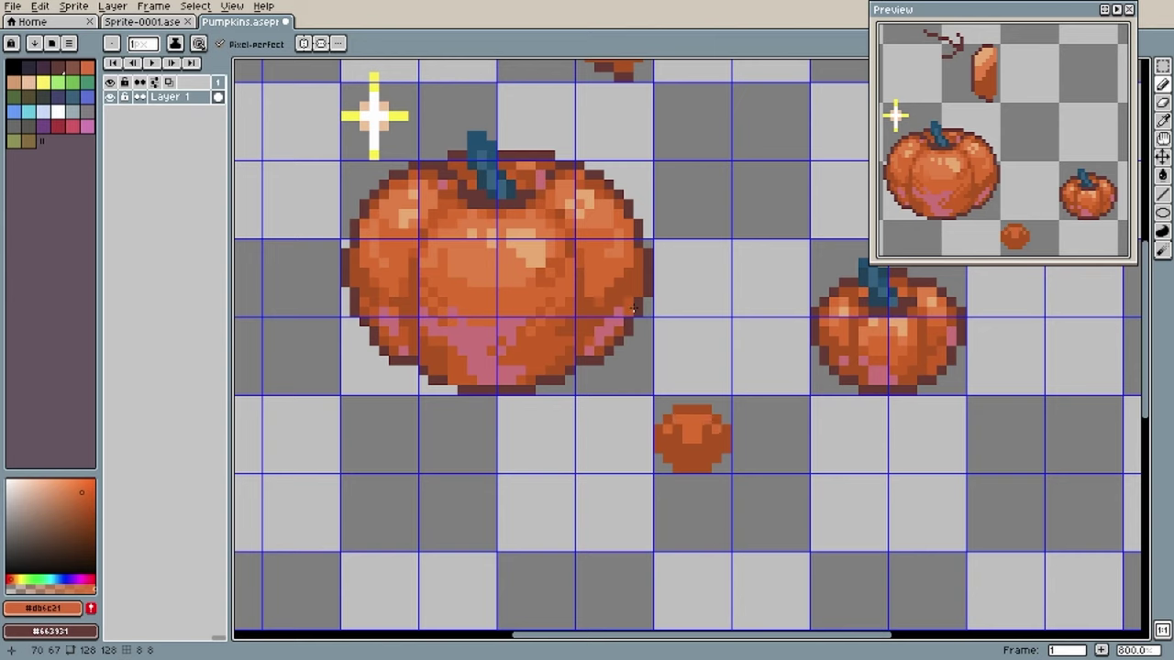
Shade the small pumpkin's ribs and opening with orange #c85d13 and dark orange #af5111, and outline it in dark brown #663931.
left_click(632, 308, "alt")
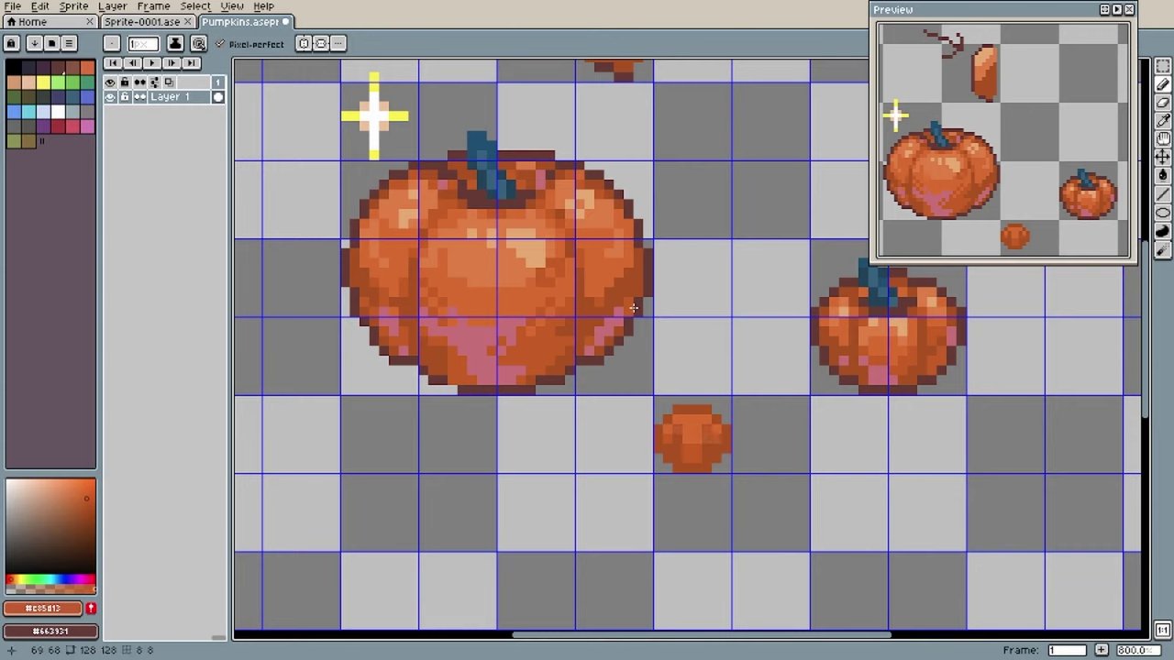
left_click(707, 449, "alt")
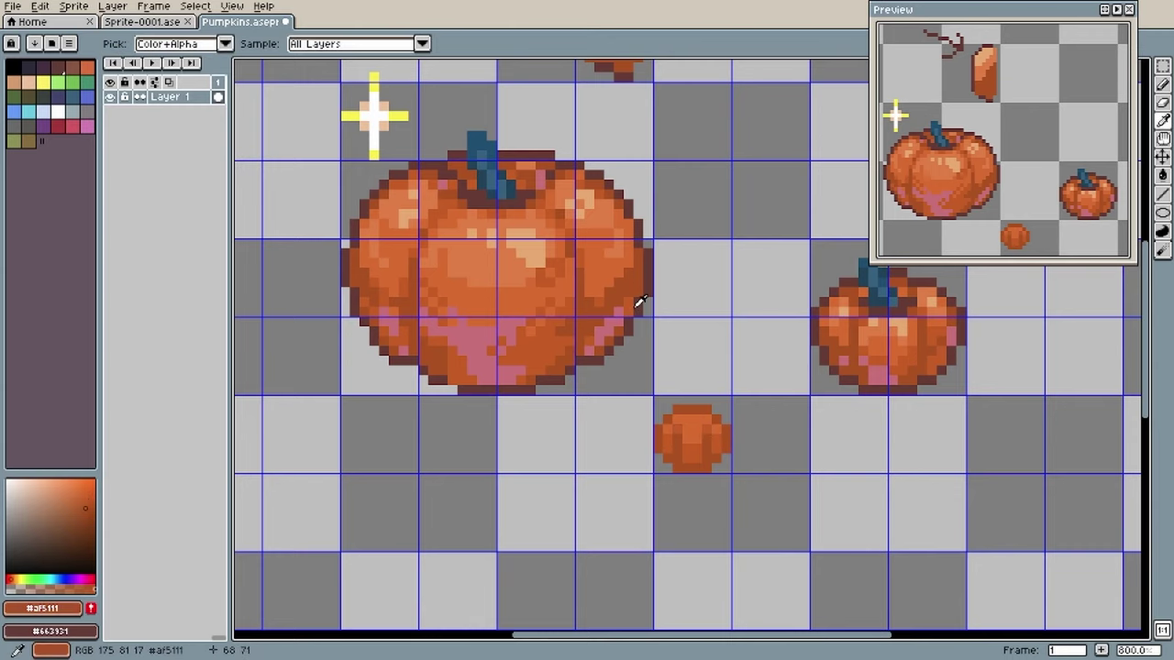
left_click_drag(687, 429, 697, 429)
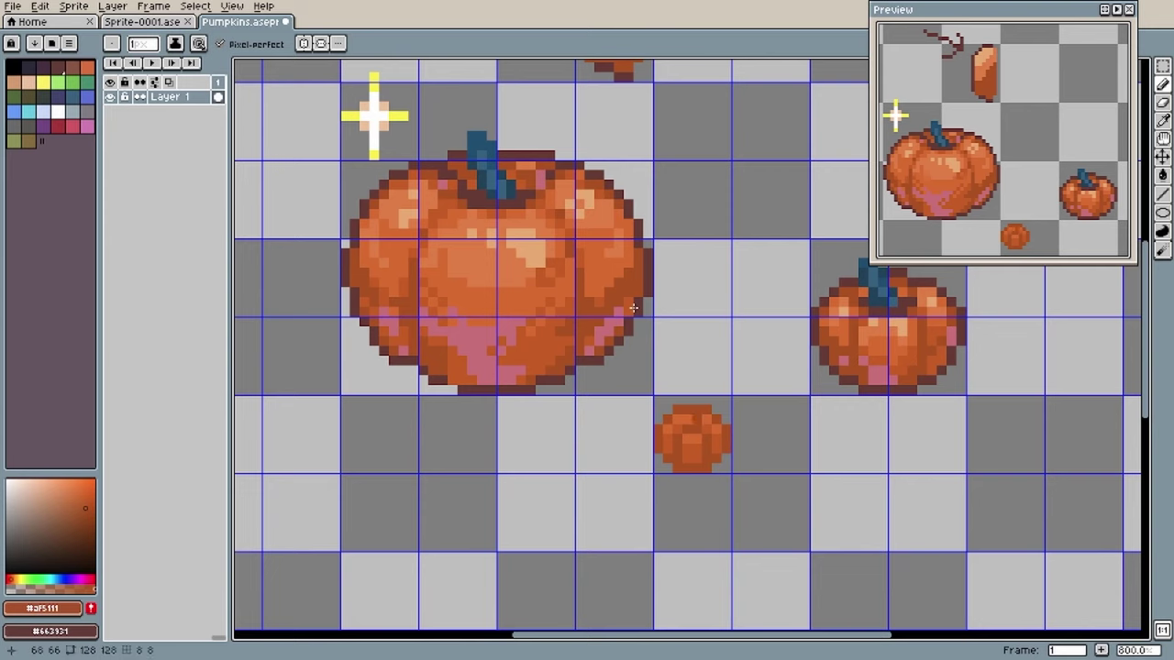
left_click(697, 420, "alt")
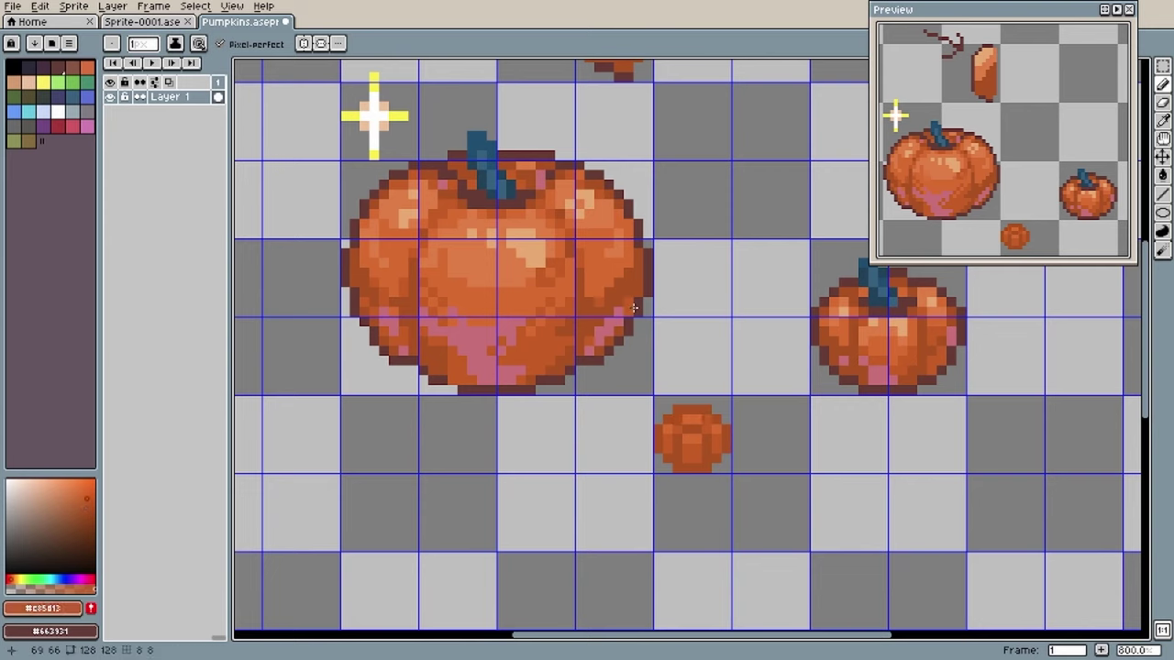
key("ctrl+z")
left_click(678, 419)
left_click(864, 390, "alt")
mouse_move(678, 468)
left_mouse_down()
mouse_move(707, 468)
mouse_move(727, 429)
mouse_move(707, 410)
mouse_move(659, 429)
mouse_move(677, 469)
left_mouse_up()
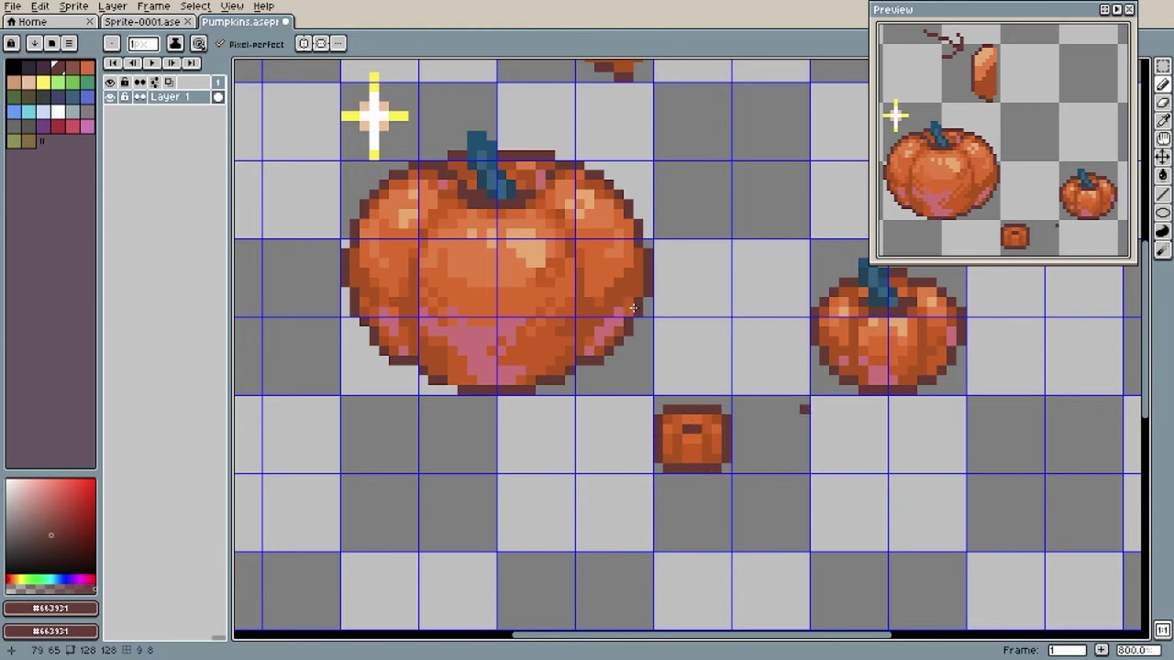
Add pink reflected light to the lower part of the small pumpkin's centre rib and dark orange #af5111 beside it.
left_click(633, 310, "alt")
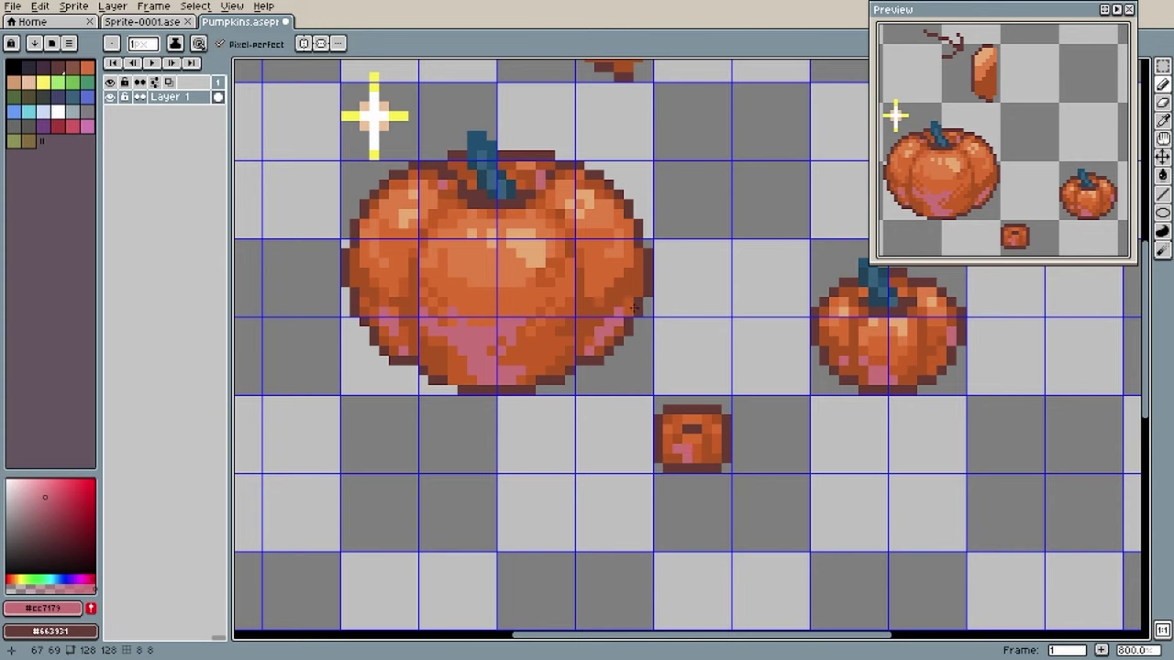
left_click(633, 308, "alt")
key("ctrl+z")
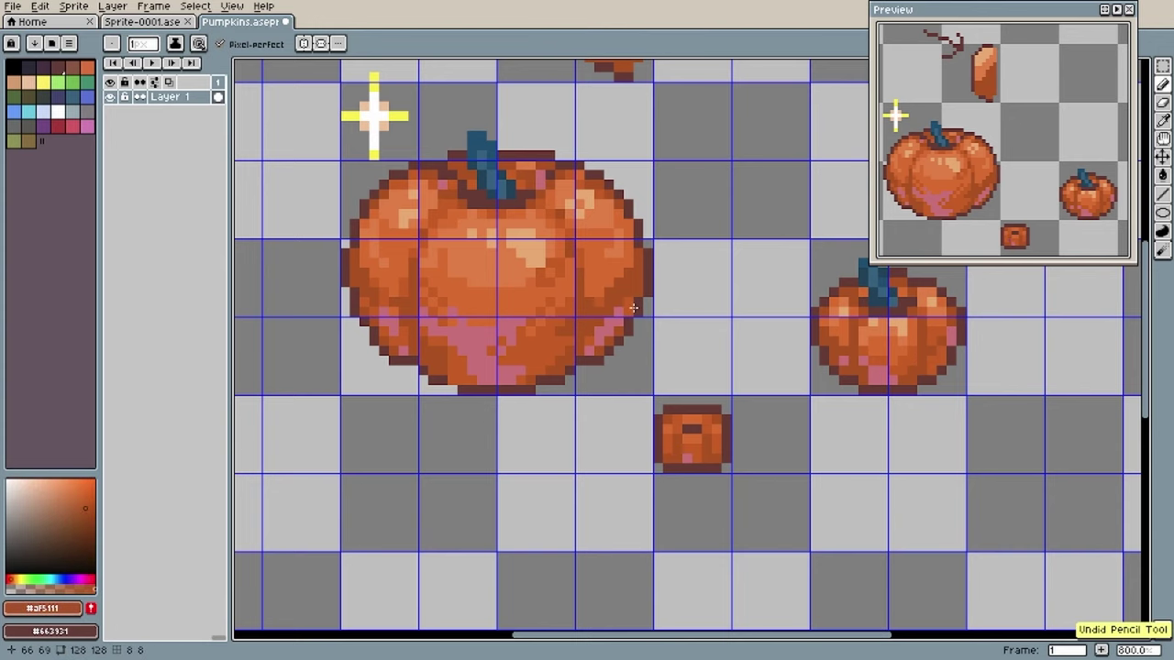
key("ctrl+z")
left_click(633, 308, "alt")
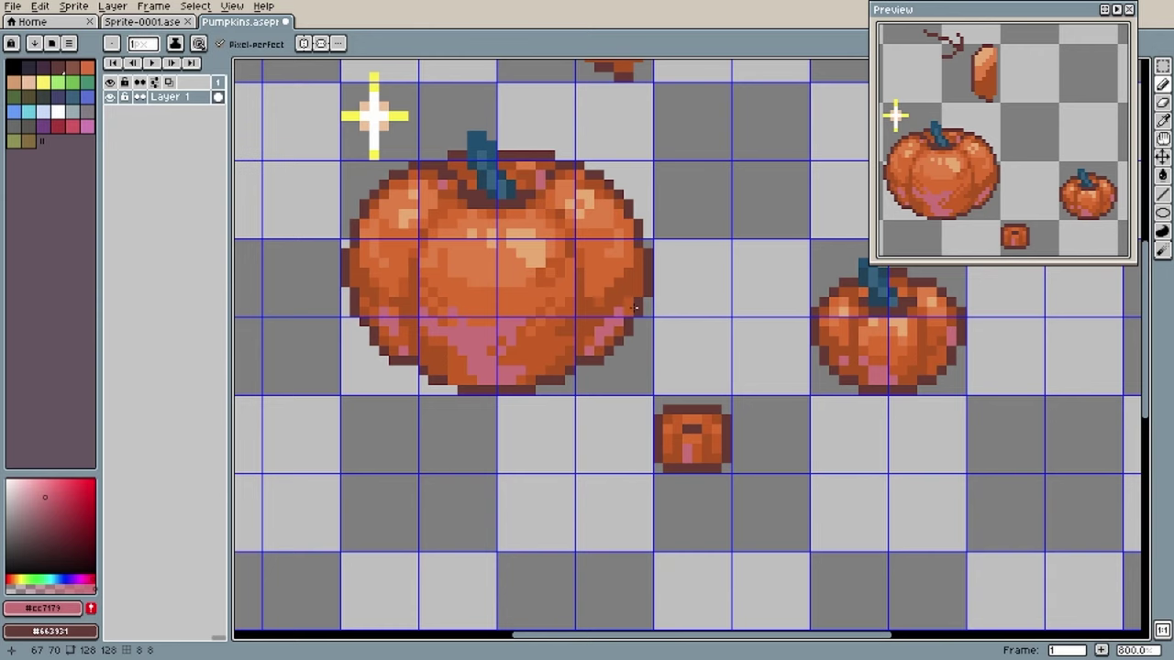
left_click(634, 308, "alt")
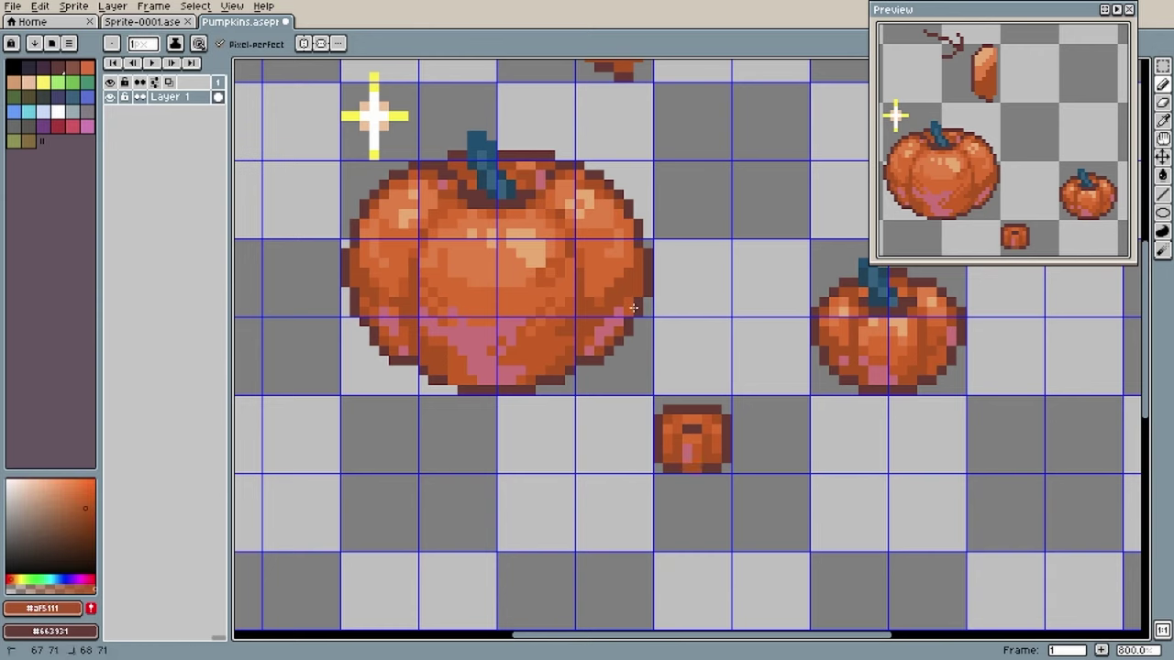
left_click_drag(698, 469, 707, 468)
Move the small pumpkin up one pixel.
key("m")
left_click_drag(639, 400, 748, 490)
key("Up")
key("ctrl+d")
Extend the small pumpkin's base one pixel lower with dark orange #af5111 and a rounded dark brown #663931 outline.
key("b")
left_click(710, 459, "alt")
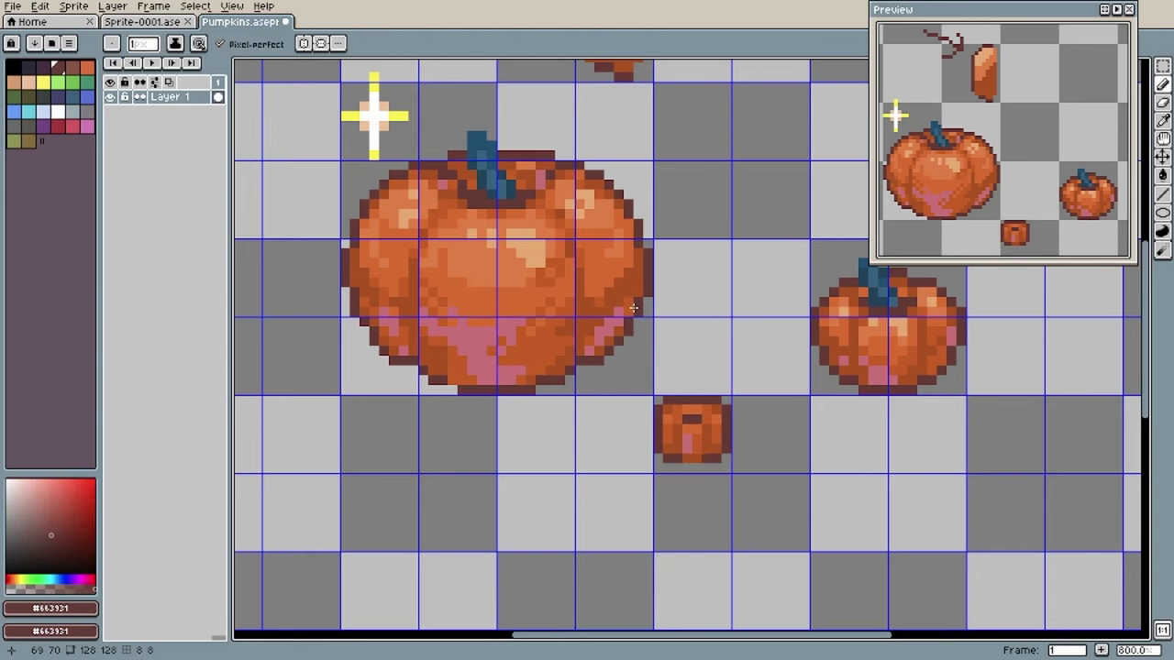
left_click(634, 308, "alt")
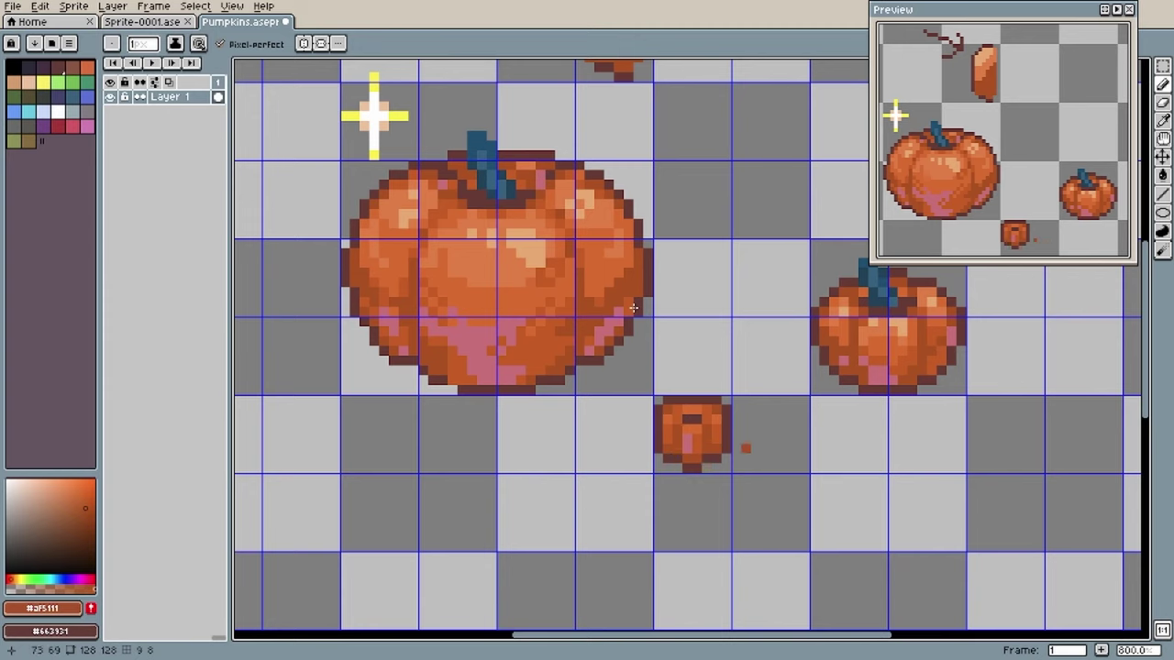
left_click(634, 308, "alt")
right_click(728, 409)
right_click(667, 400)
right_click(659, 409)
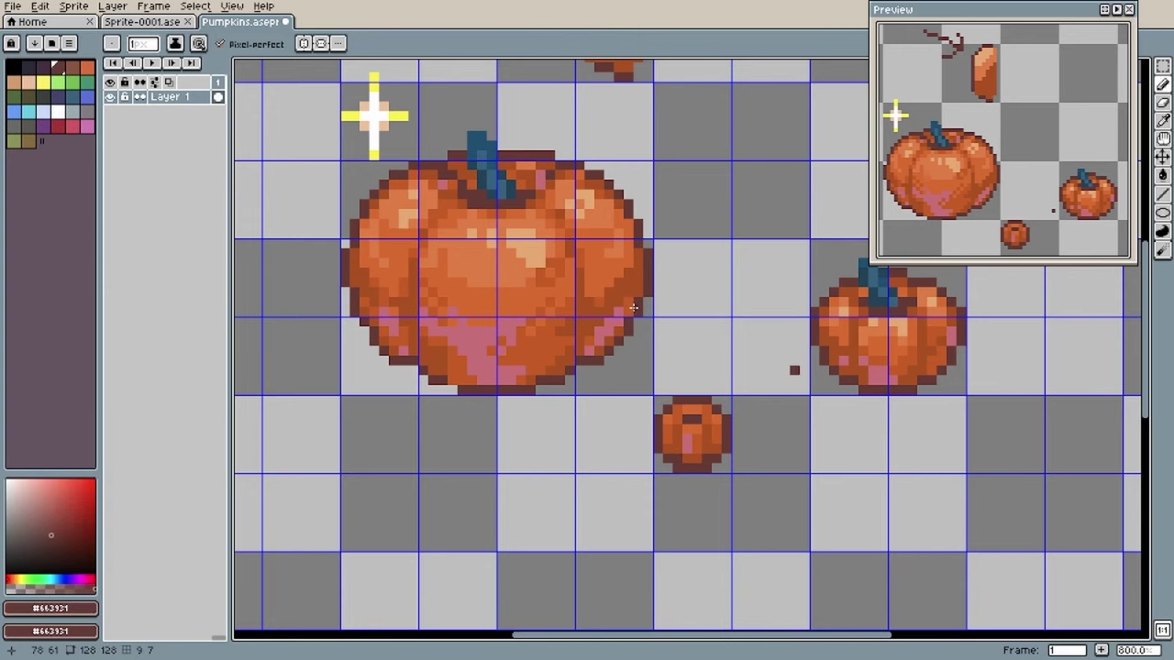
left_click(688, 459, "alt")
left_click(707, 459)
key("ctrl+z")
key("ctrl+z")
key("ctrl+z")
key("ctrl+z")
key("ctrl+z")
key("ctrl+z")
Repaint the small pumpkin's ribs with orange #c85d13 and lighter orange #e27f3c, and raise its bottom outline one pixel.
left_click(698, 461, "alt")
left_click(633, 308, "alt")
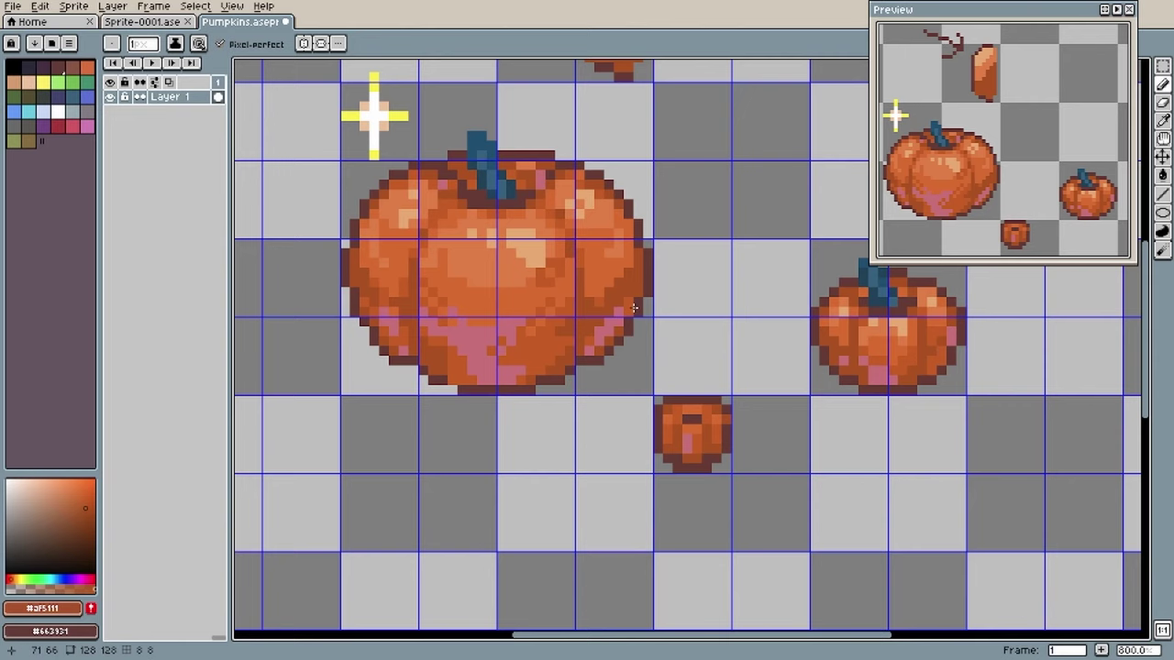
left_click(634, 308, "alt")
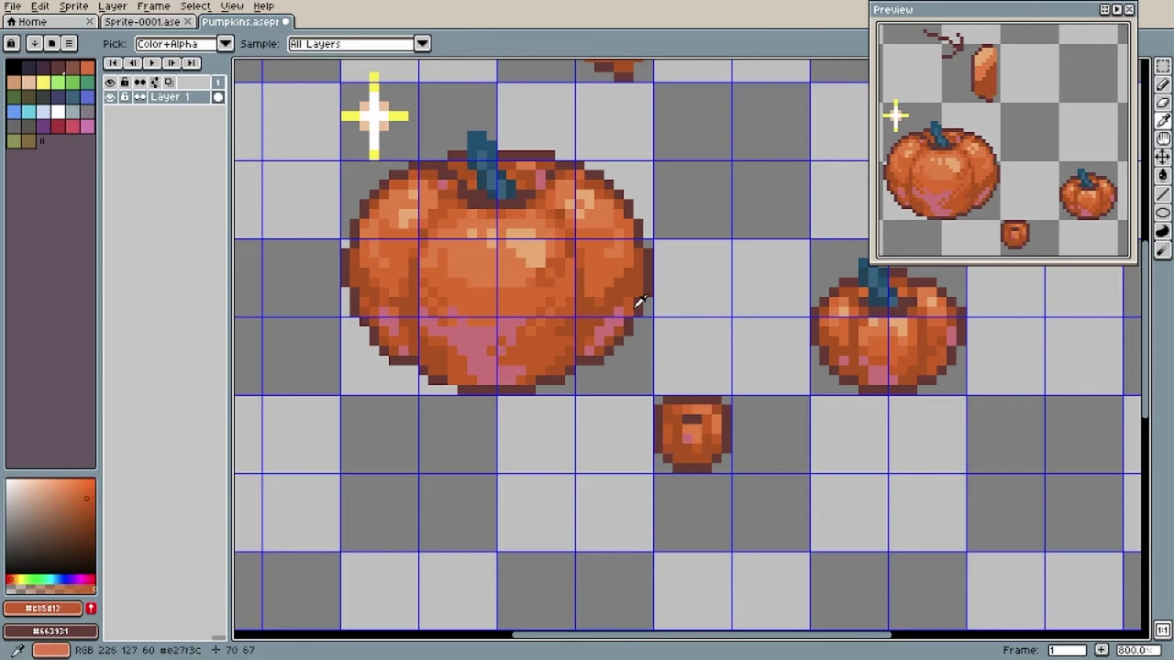
left_click(632, 309, "alt")
left_click(634, 308, "alt")
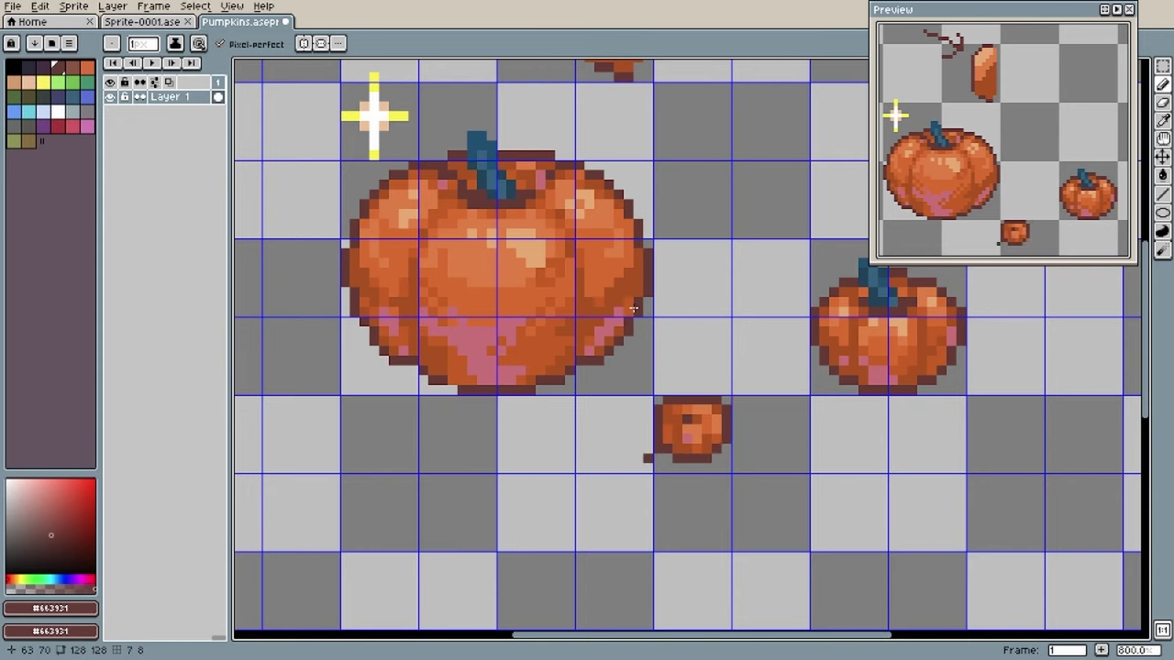
Move the small pumpkin down one pixel to the bottom of its cell.
key("m")
double_click(678, 410)
key("Down")
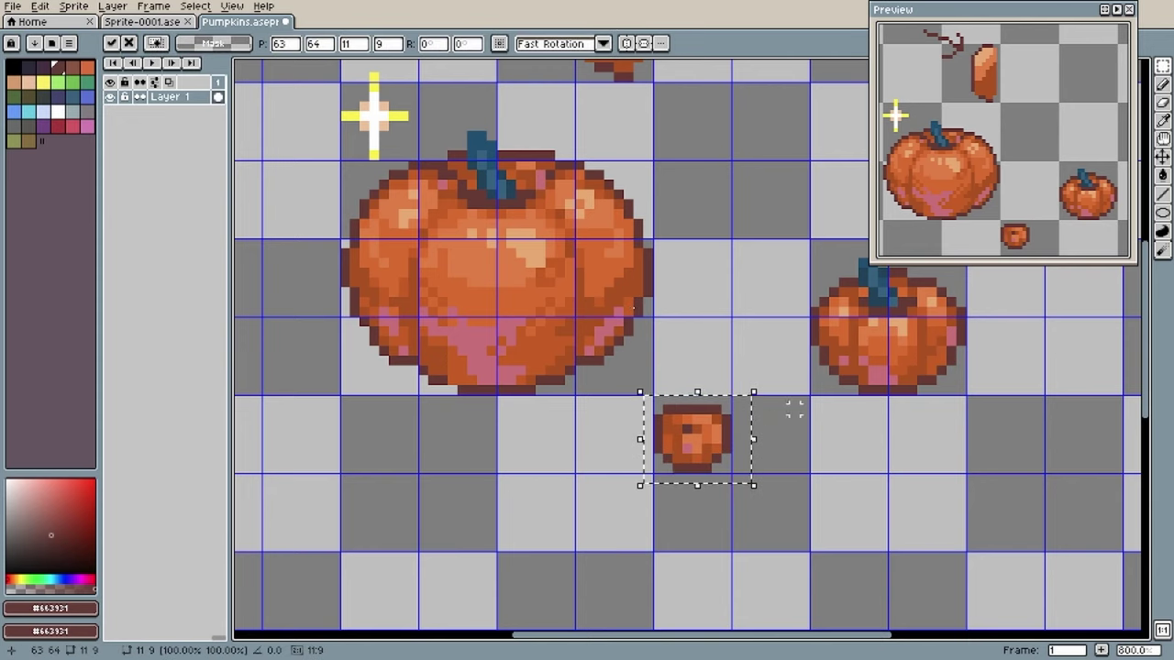
left_click(795, 407)
Round the small pumpkin's upper outline corners and place pale #e9ab6e highlights on its centre and right ribs.
key("b")
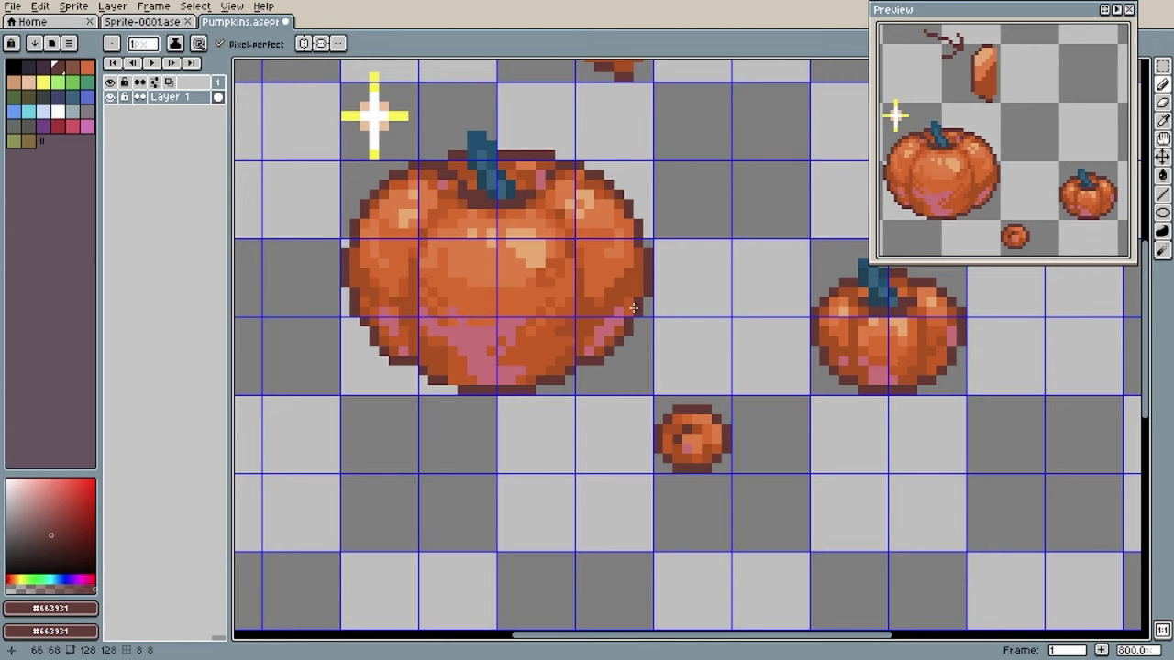
key("ctrl+z")
left_click(891, 331, "alt")
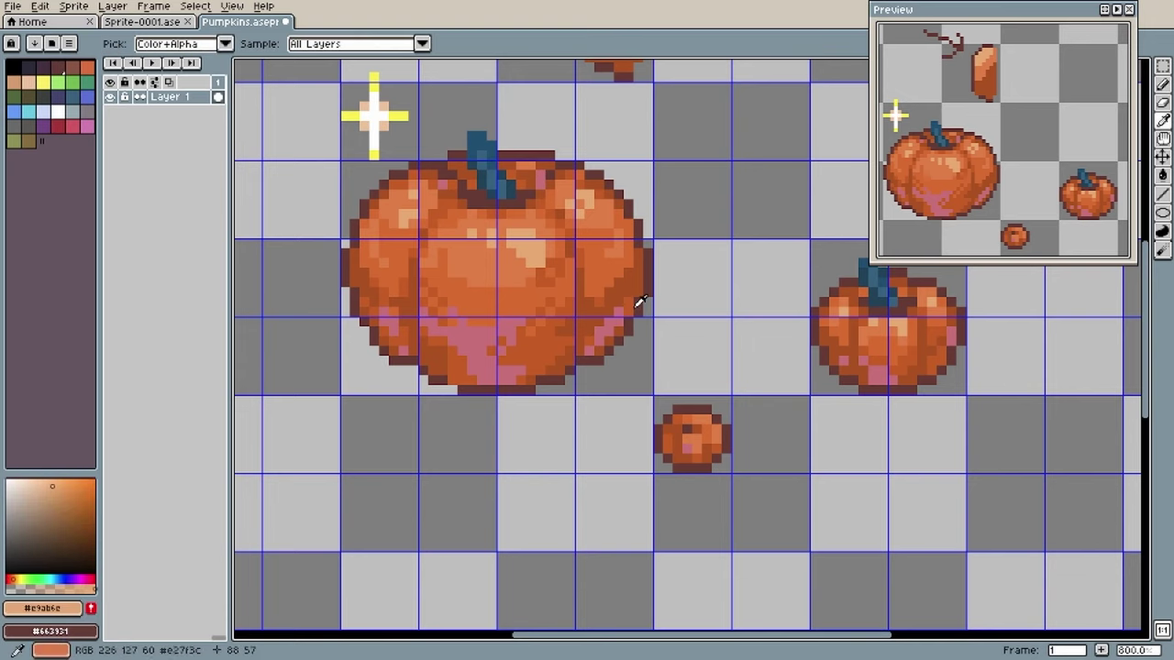
left_click(704, 431, "alt")
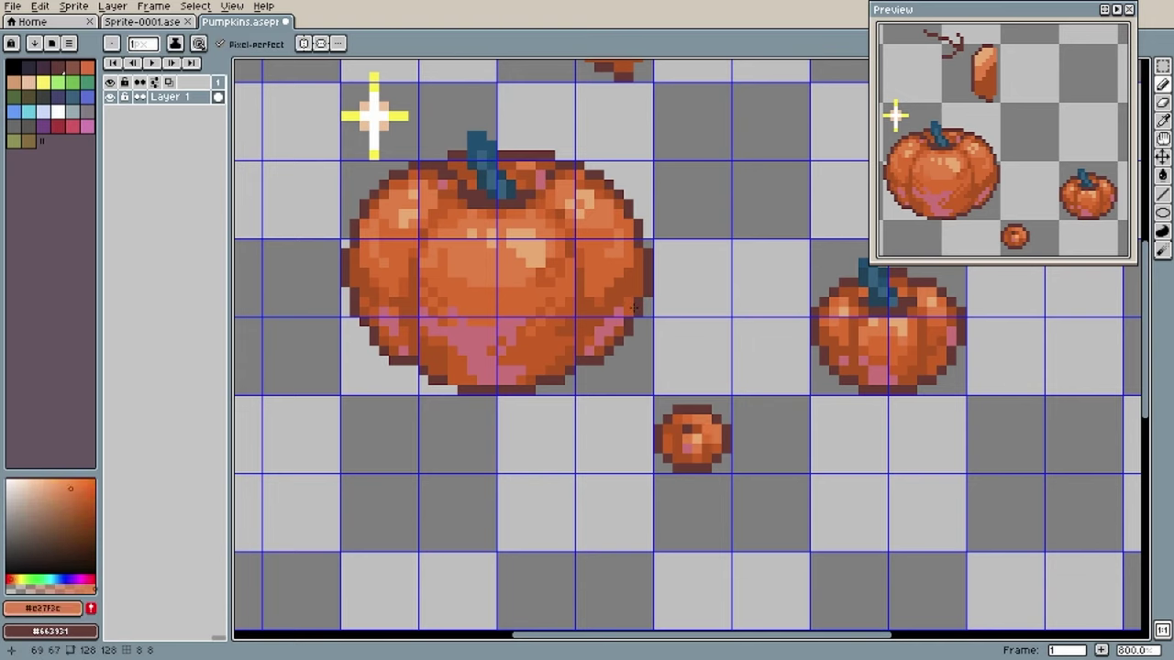
left_click(698, 439, "alt")
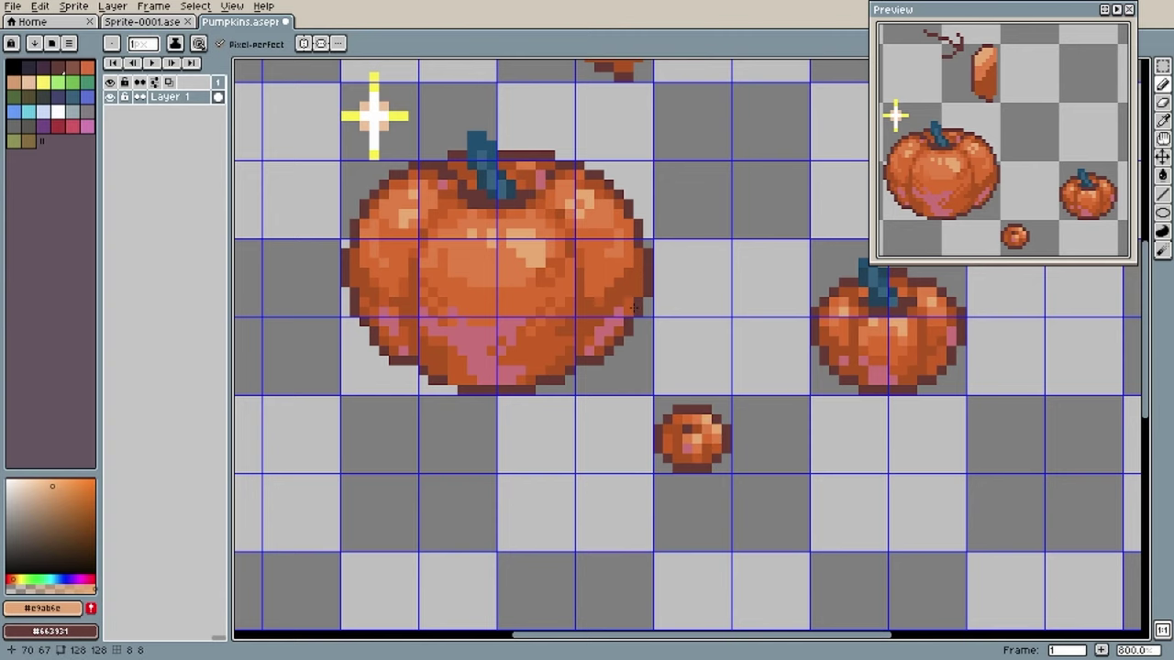
Paint pink reflected light on the small pumpkin's lower-left ribs and dark orange #af5111 around its opening.
left_click(633, 308, "alt")
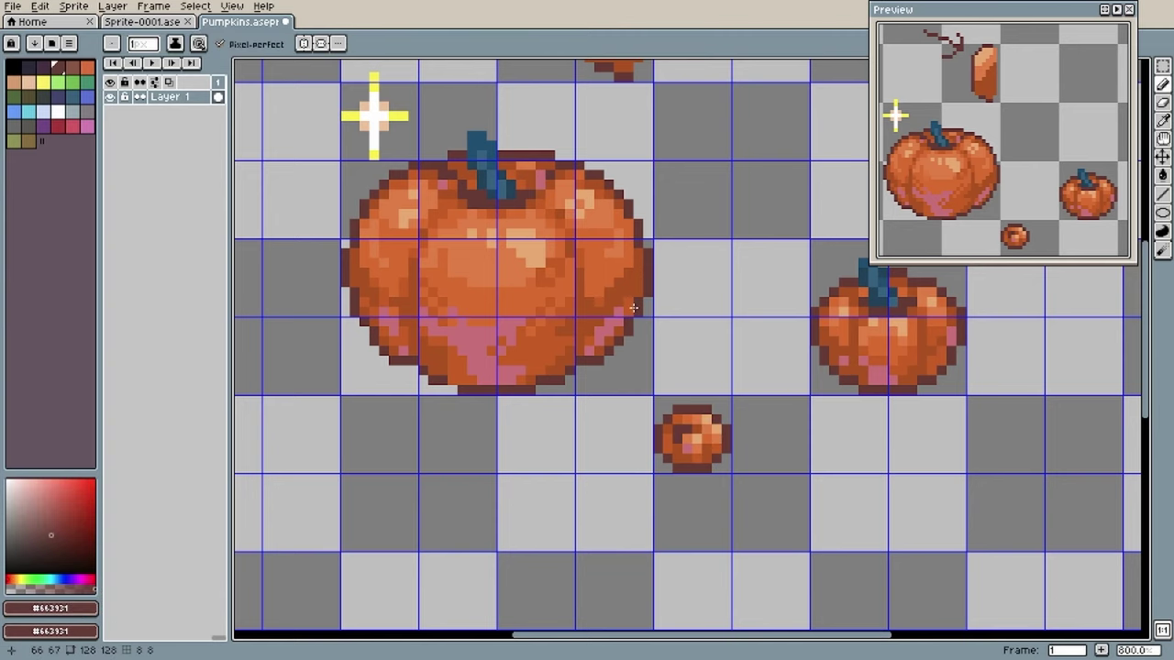
left_click(632, 308, "alt")
left_click_drag(632, 308, 621, 312)
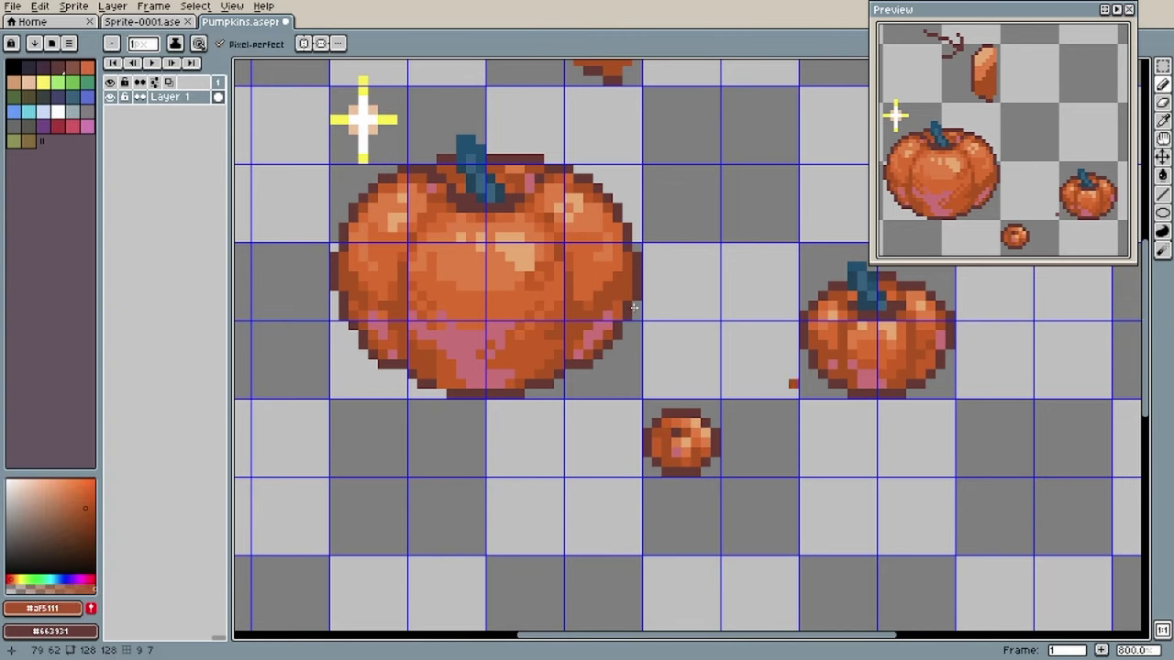
left_click(833, 374, "alt")
mouse_move(666, 461)
left_mouse_down()
mouse_move(656, 452)
mouse_move(687, 423)
left_mouse_up()
left_click(666, 422, "alt")
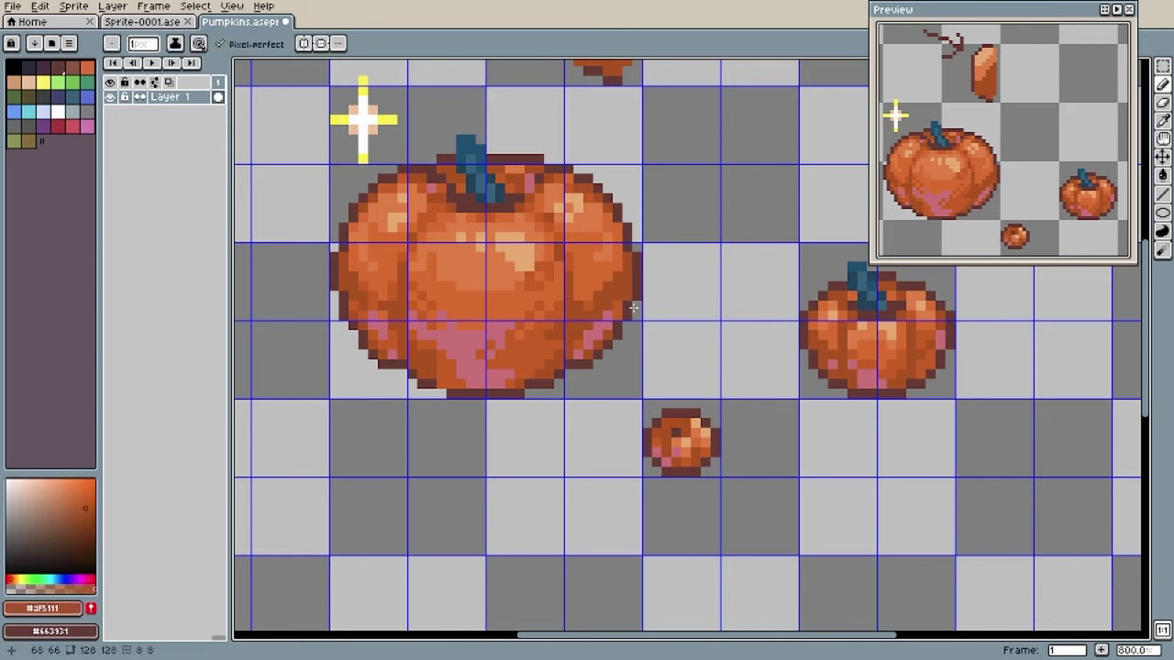
Deepen the creases left of the small pumpkin's centre rib with dark brown #663931 and dark orange #af5111.
left_click(632, 308, "alt")
left_click(632, 308, "alt")
left_click(633, 308, "alt")
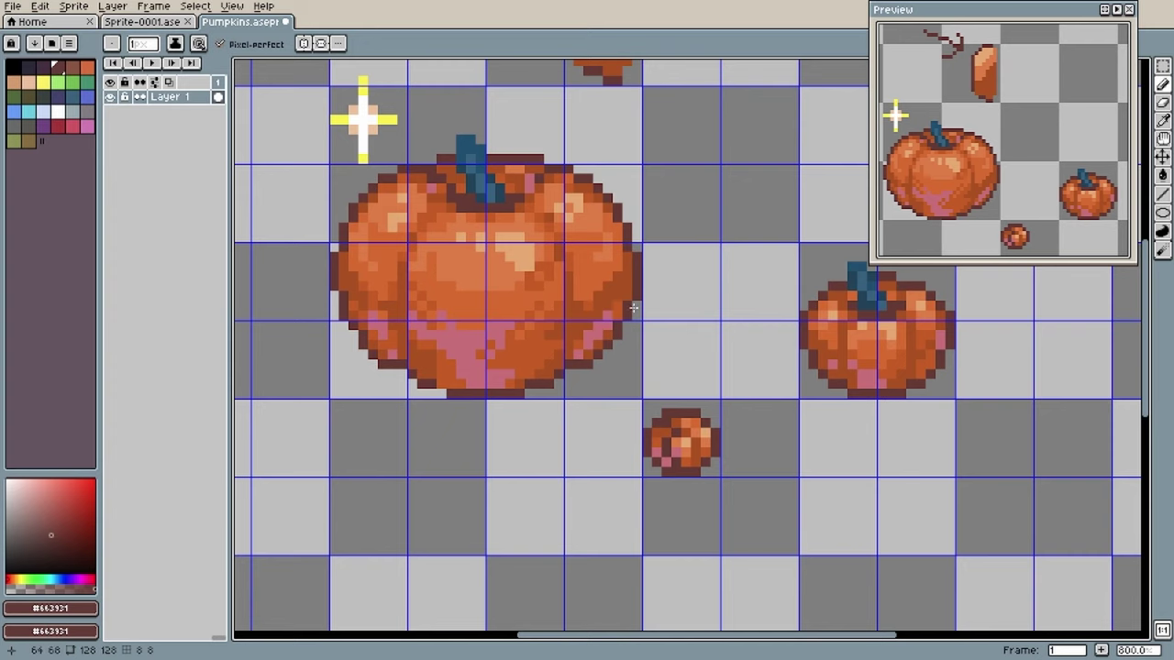
left_click(633, 308, "alt")
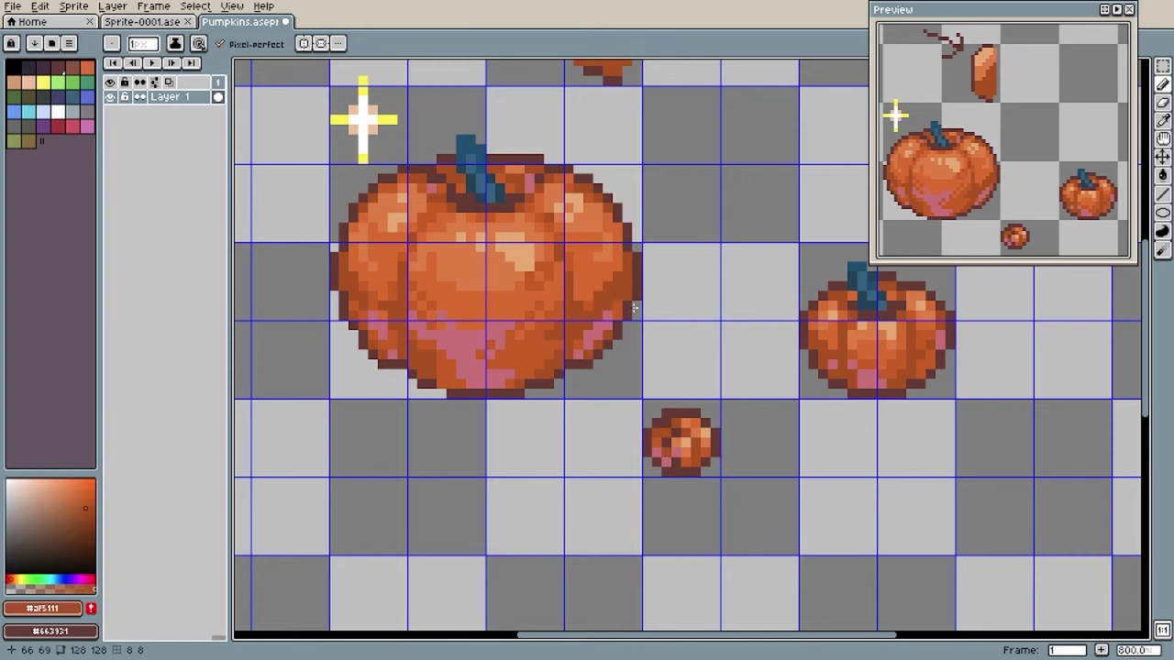
left_click(632, 308, "alt")
Draw a bent dark blue stem with a lighter #306082 pixel on top of the small pumpkin.
left_click(861, 286, "alt")
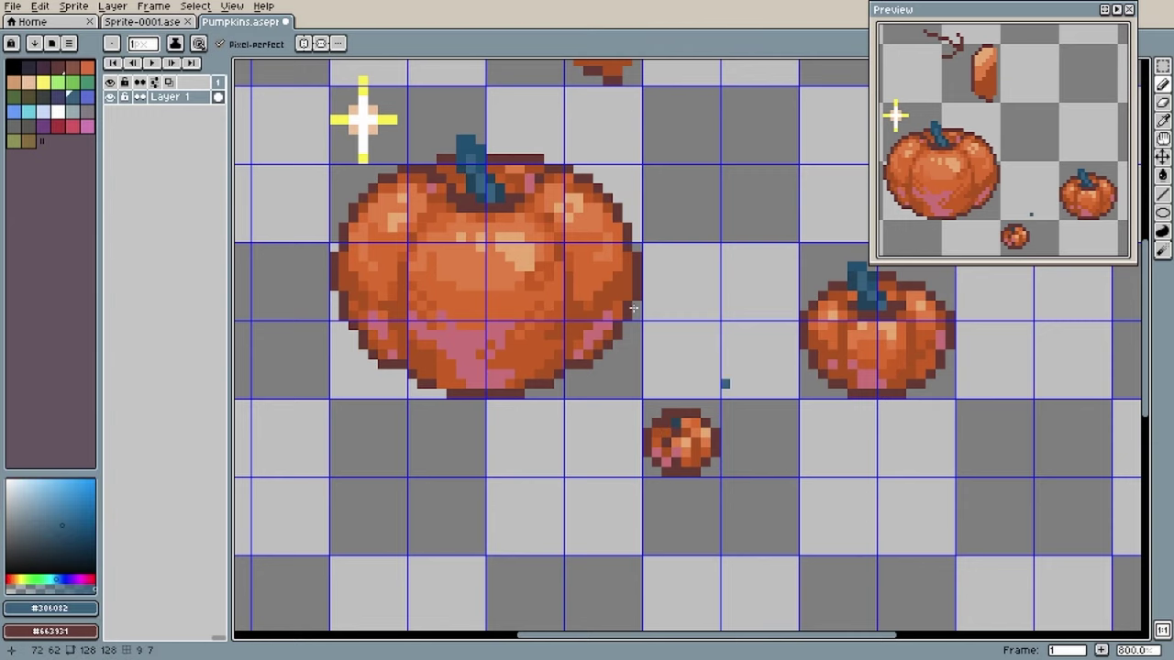
left_click_drag(676, 414, 676, 424)
left_click(856, 271, "alt")
left_click_drag(667, 413, 676, 403)
left_click(633, 308, "alt")
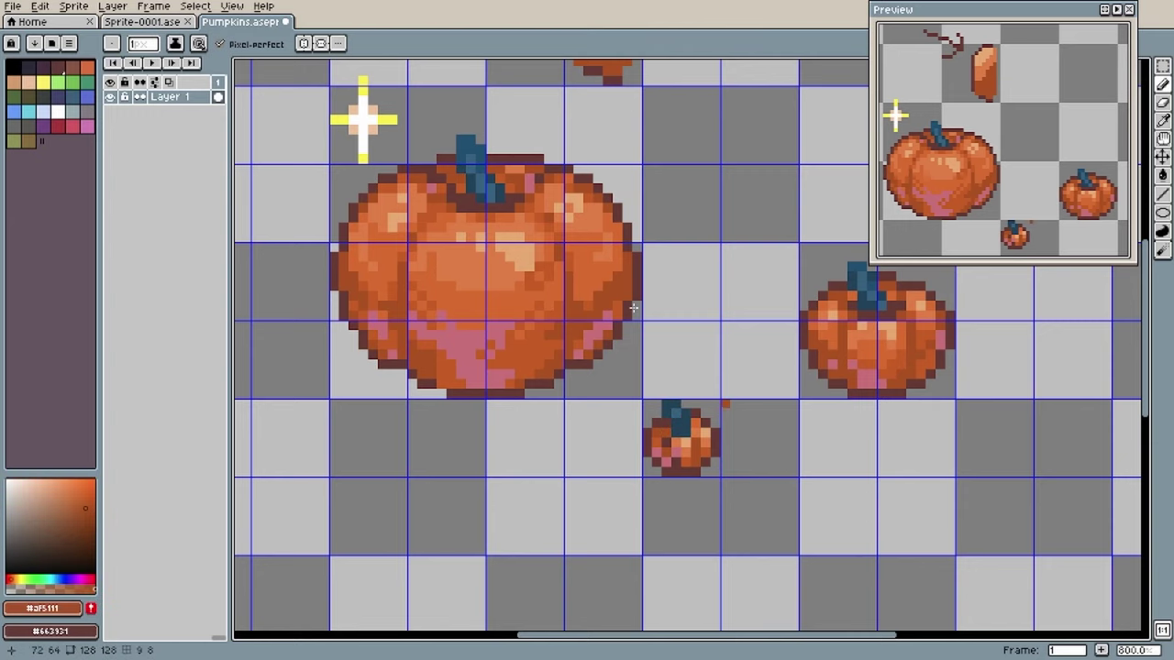
left_click(677, 414, "alt")
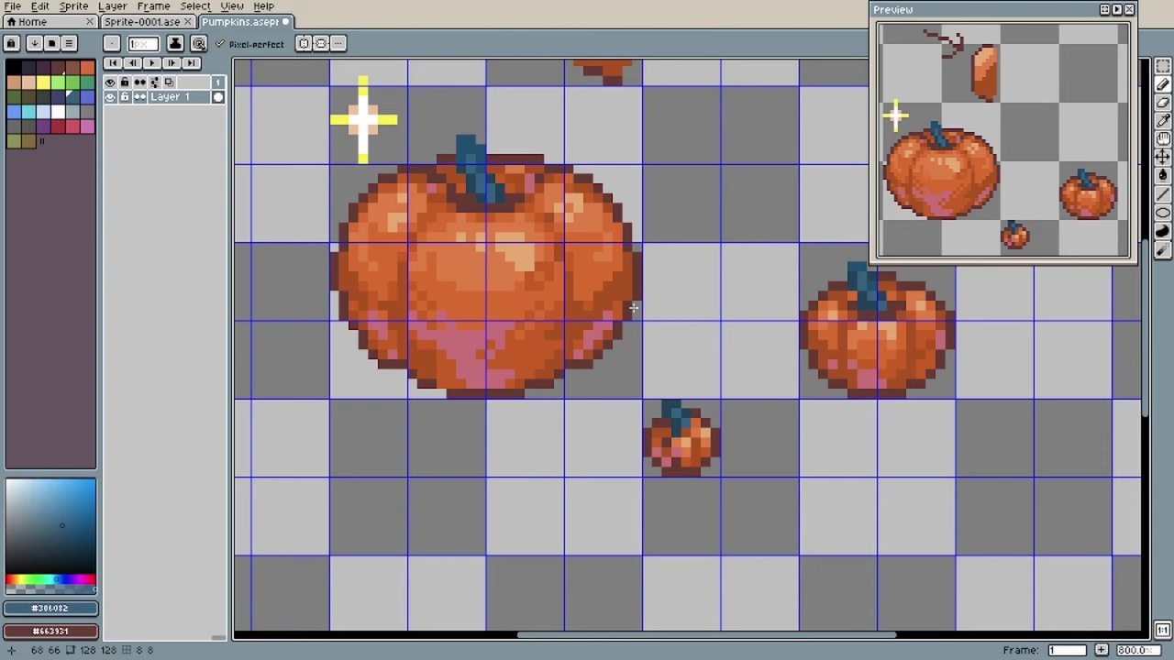
left_click(733, 354)
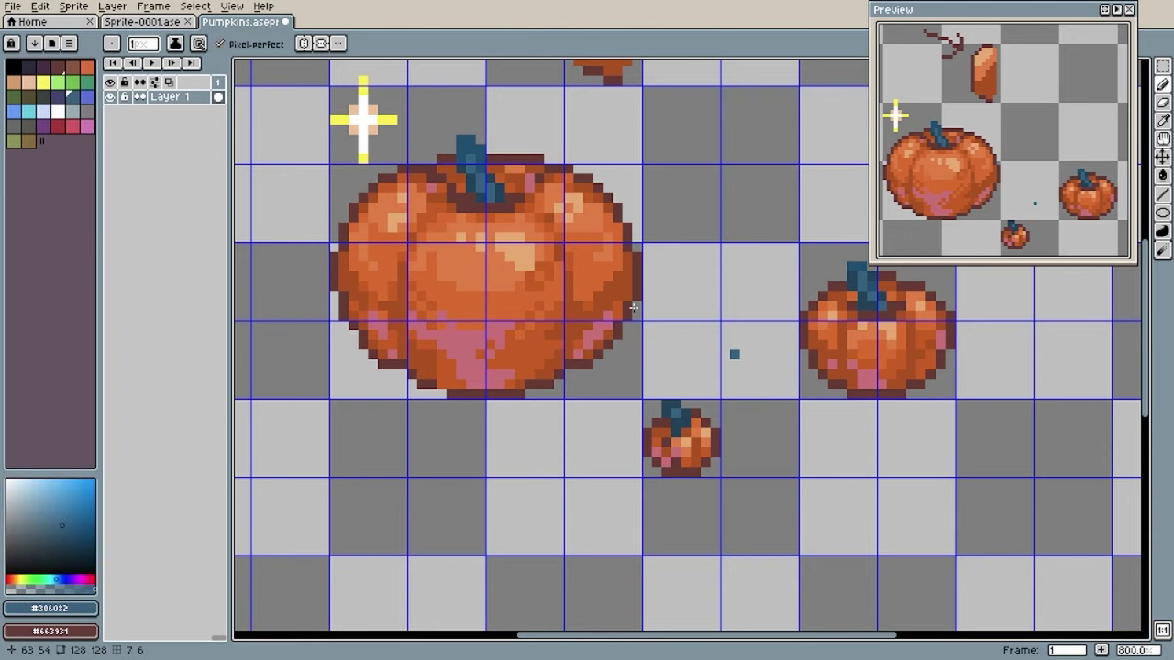
key("ctrl+z")
Set the grid to a width of 4 and a height of 4 pixels.
left_click(231, 8)
mouse_move(277, 79)
left_click(408, 73)
left_click(558, 331)
type("4")
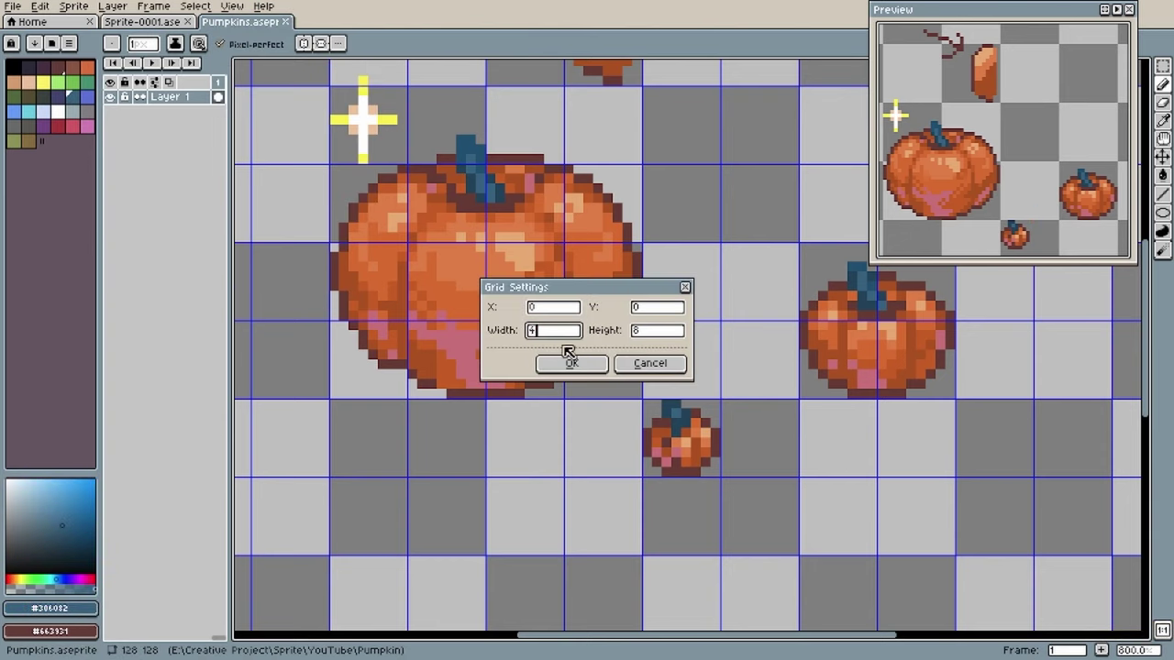
left_click(667, 330)
type("4")
left_click(588, 362)
Draw a 4-pixel-wide circle in dark orange #af5111 in an empty grid cell beside the 8-pixel pumpkin and fill it.
scroll(769, 451, "up", 1)
key("shift+u")
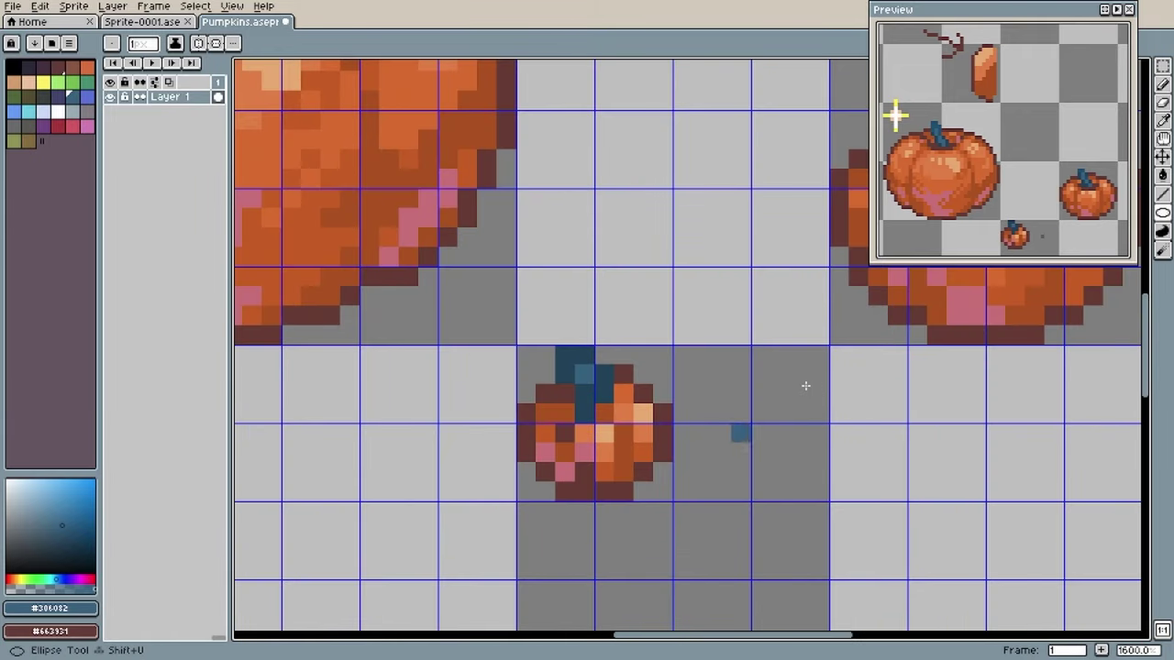
left_click(662, 432, "alt")
left_click(623, 453, "alt")
left_click_drag(761, 433, 819, 491)
key("g")
left_click(789, 461)
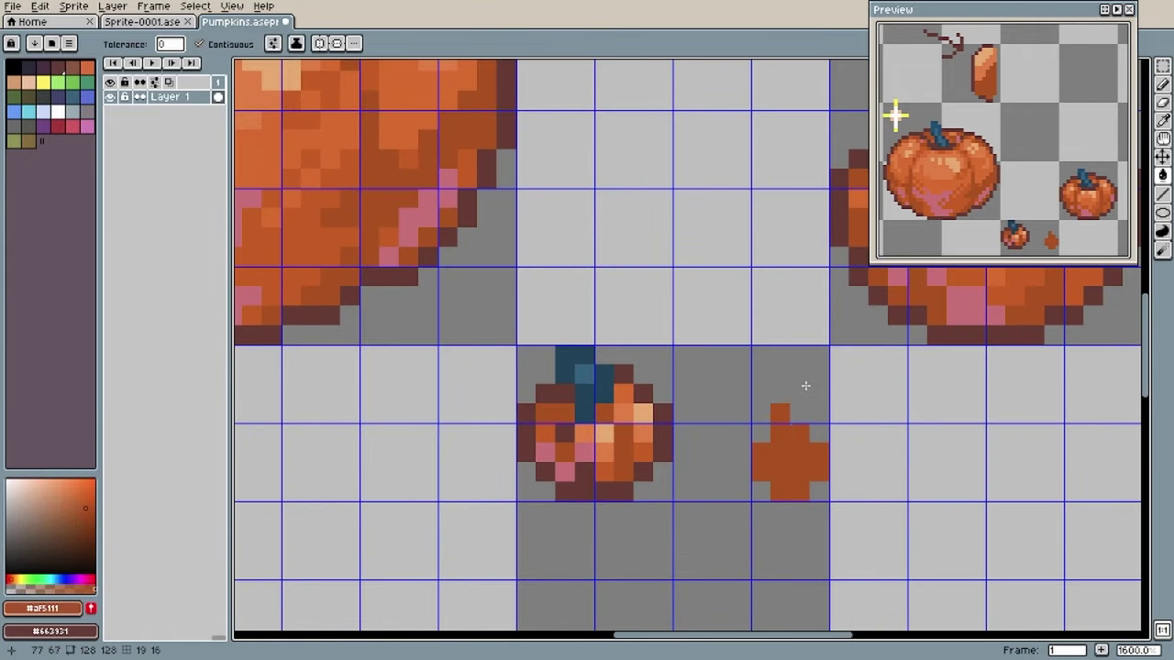
Outline the 4-pixel shape as a full square in dark brown #663931, leaving a 2-by-2 dark orange centre.
left_click(662, 433, "alt")
key("b")
left_click(761, 433)
left_click(819, 433)
left_click(819, 492)
left_click(761, 491)
mouse_move(799, 433)
left_mouse_down()
mouse_move(761, 471)
mouse_move(819, 472)
left_mouse_up()
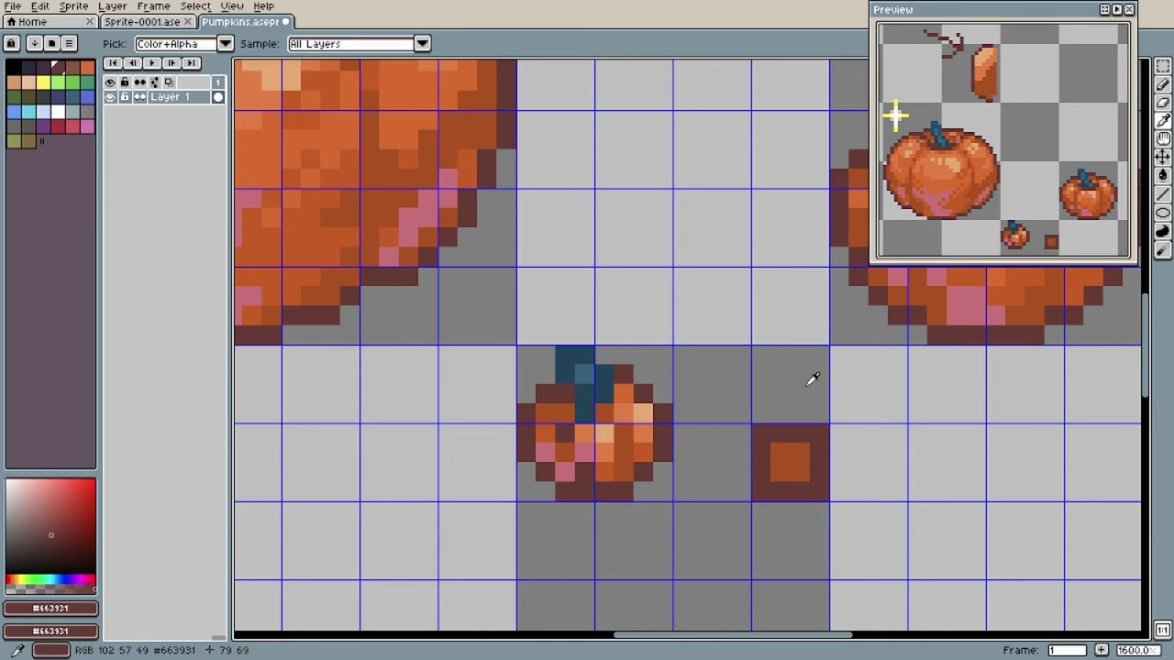
Add a light orange highlight pixel to the 4-pixel pumpkin's centre and dark blue #1a3f59 stem pixels along its top row.
left_click(623, 413, "alt")
left_click(800, 452)
left_click(604, 385, "alt")
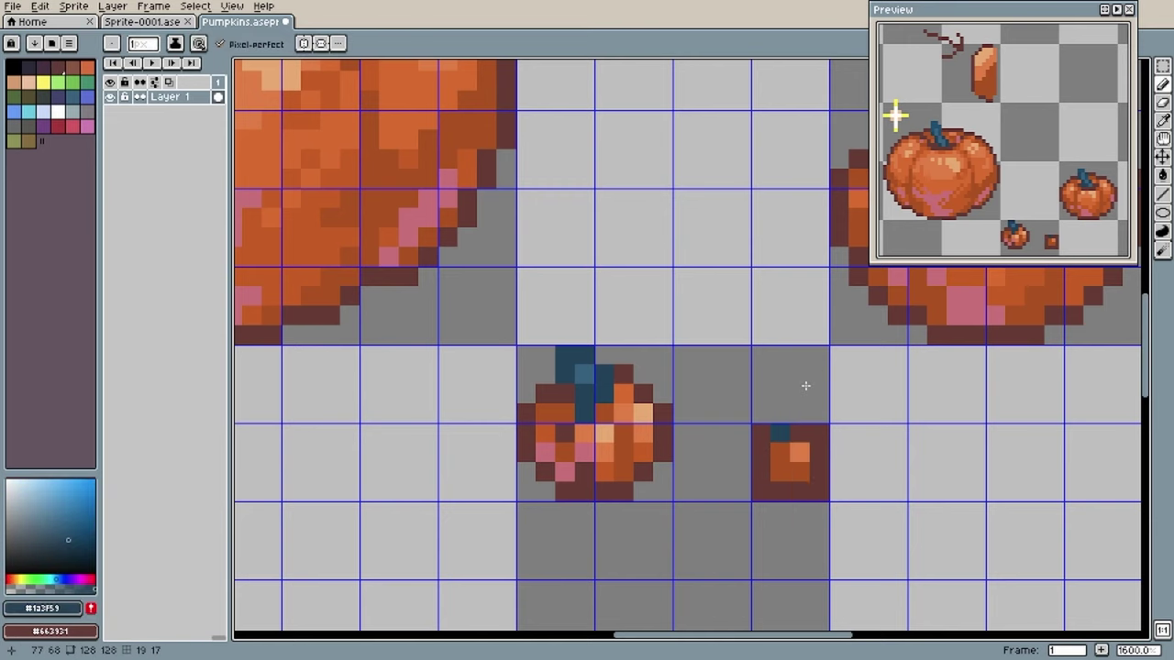
left_click_drag(781, 433, 799, 432)
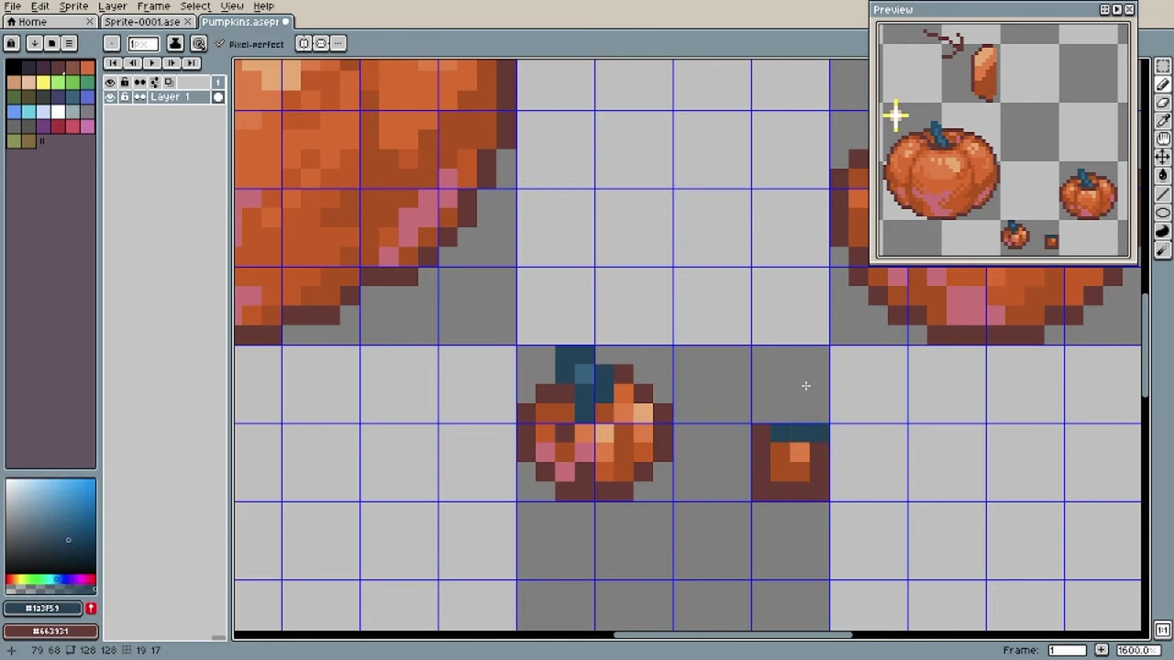
Erase the 4-pixel pumpkin's four corner pixels and add a pink #cc7179 reflected-light pixel at the lower left of its centre.
left_click(819, 434)
left_click(761, 434)
left_click(761, 492)
left_click(819, 492)
key("i")
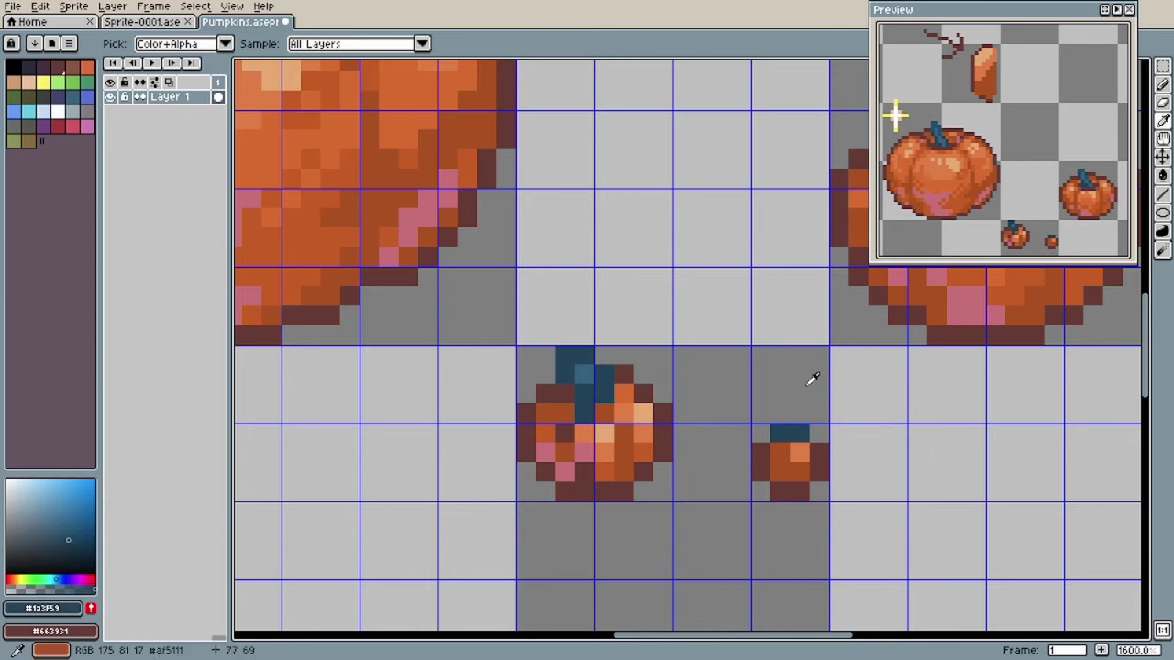
left_click(585, 453, "alt")
left_click(780, 472)
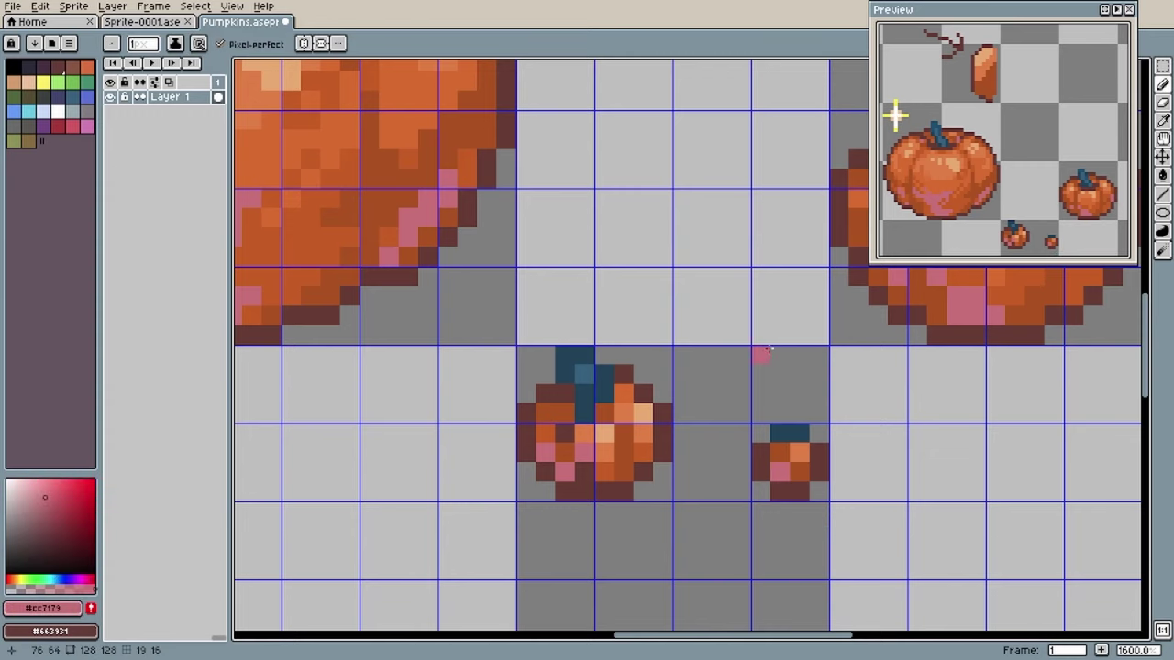
Undo the dark brown pixels added to the 4-pixel pumpkin's corners.
key("ctrl+z")
key("ctrl+z")
key("ctrl+z")
key("ctrl+z")
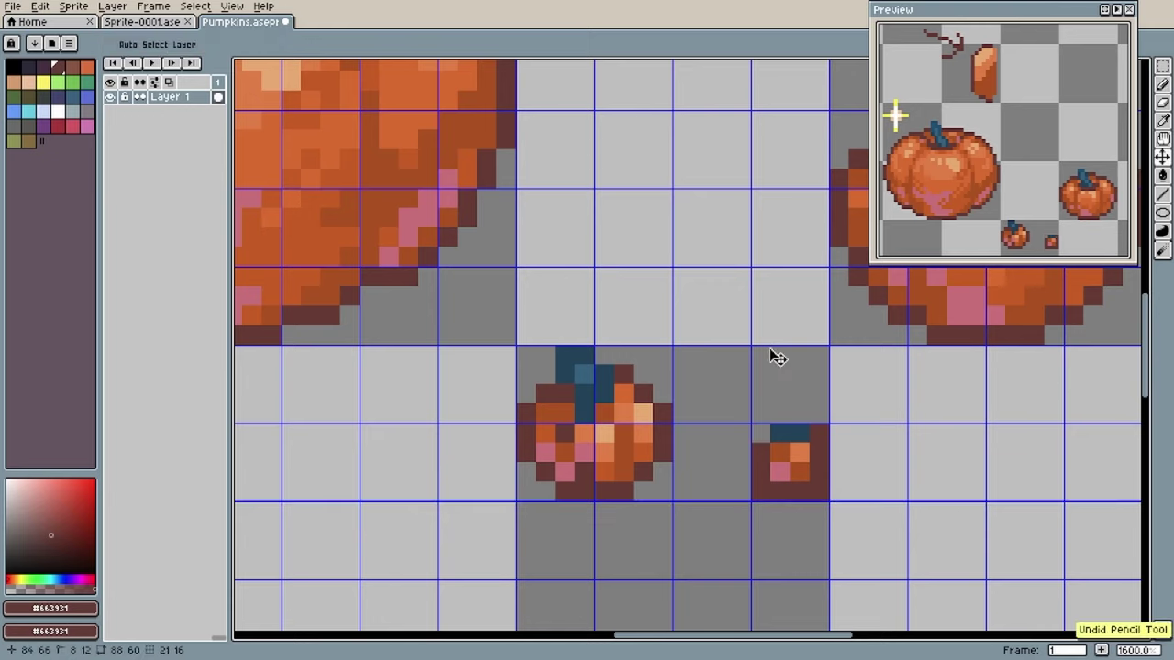
Hide the grid over the canvas and save the pumpkin sprite file.
scroll(760, 456, "down", 4)
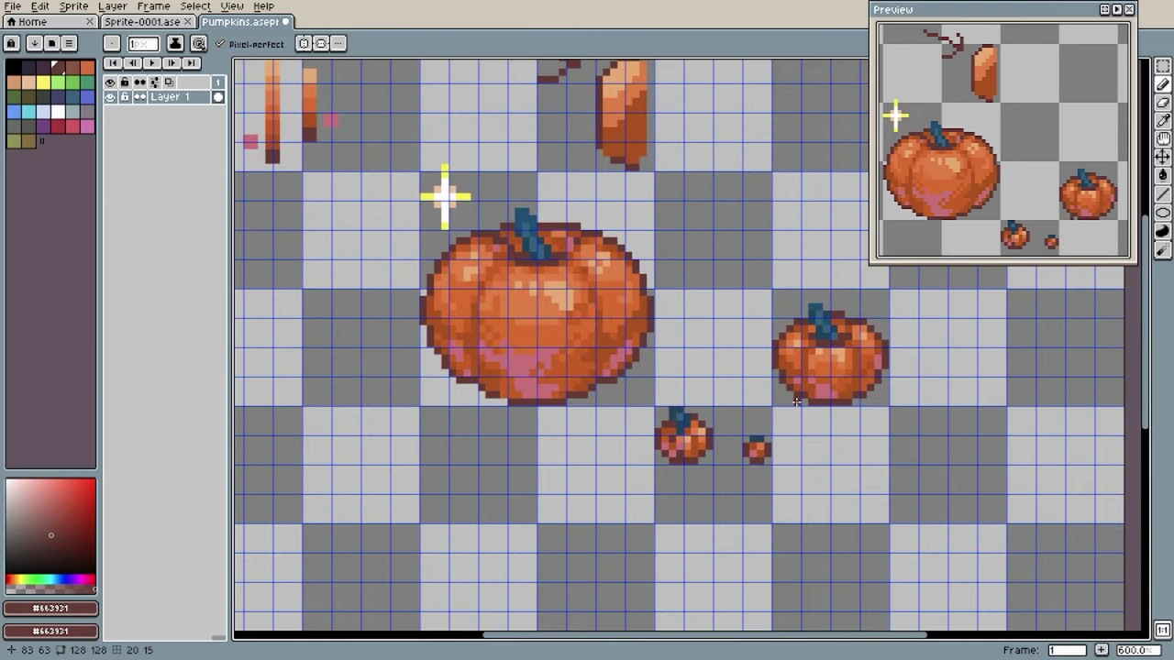
left_click_drag(783, 398, 819, 414)
key("m")
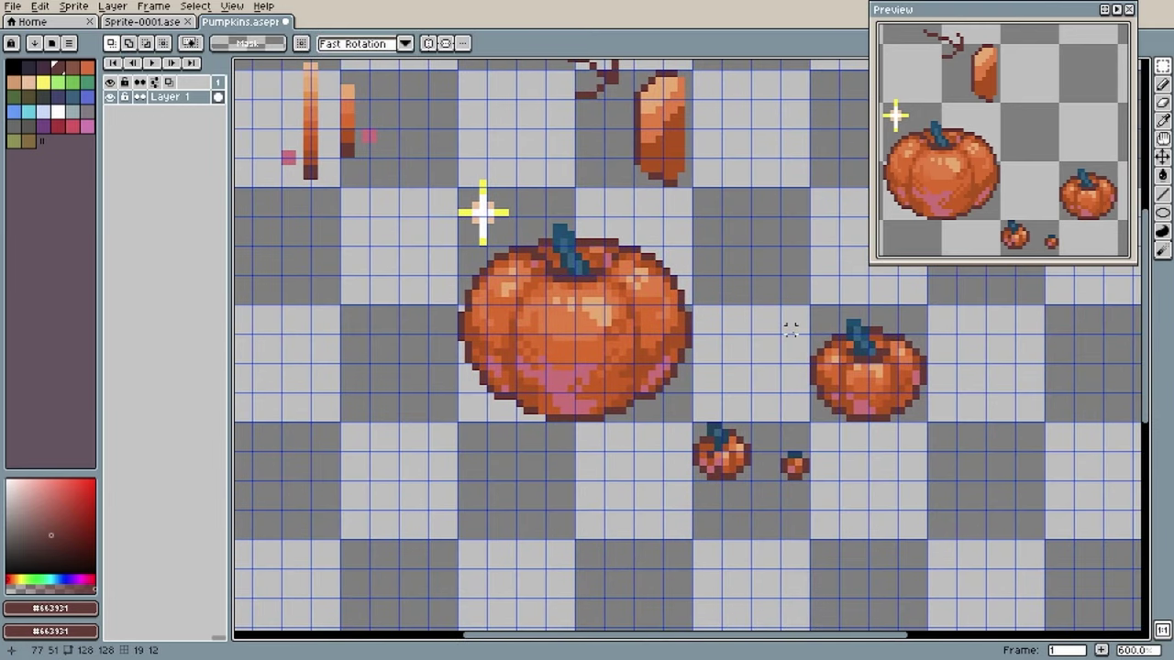
scroll(790, 329, "up", 2)
scroll(845, 417, "down", 3)
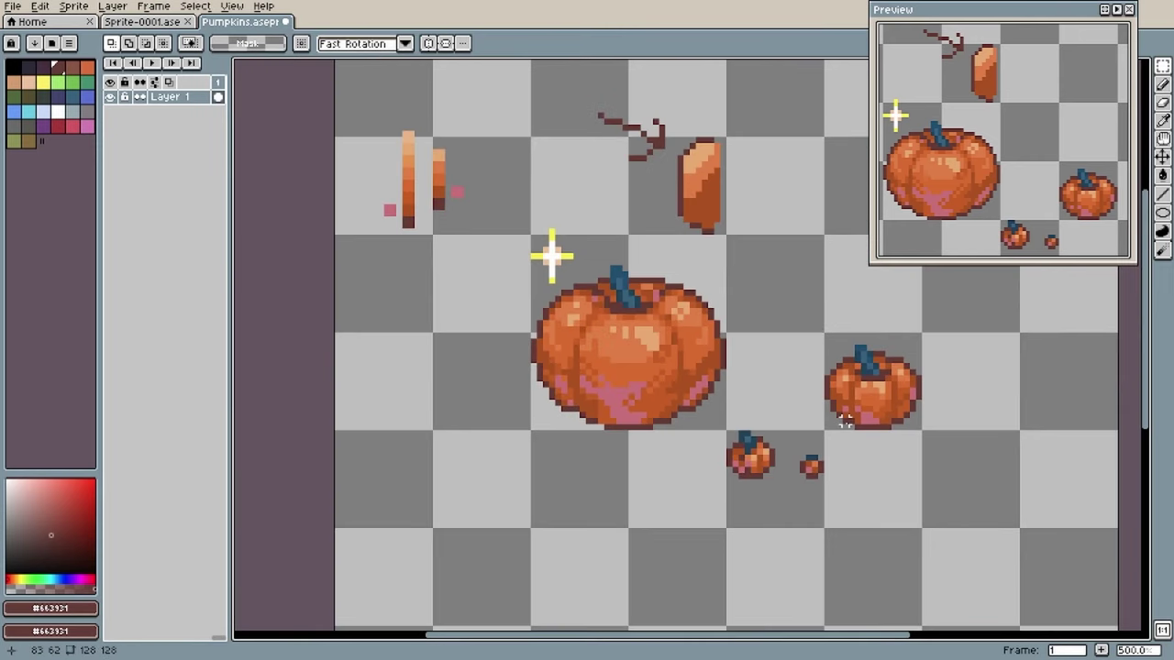
left_click_drag(845, 422, 839, 437)
key("ctrl+s")
left_click_drag(1012, 172, 1020, 144)
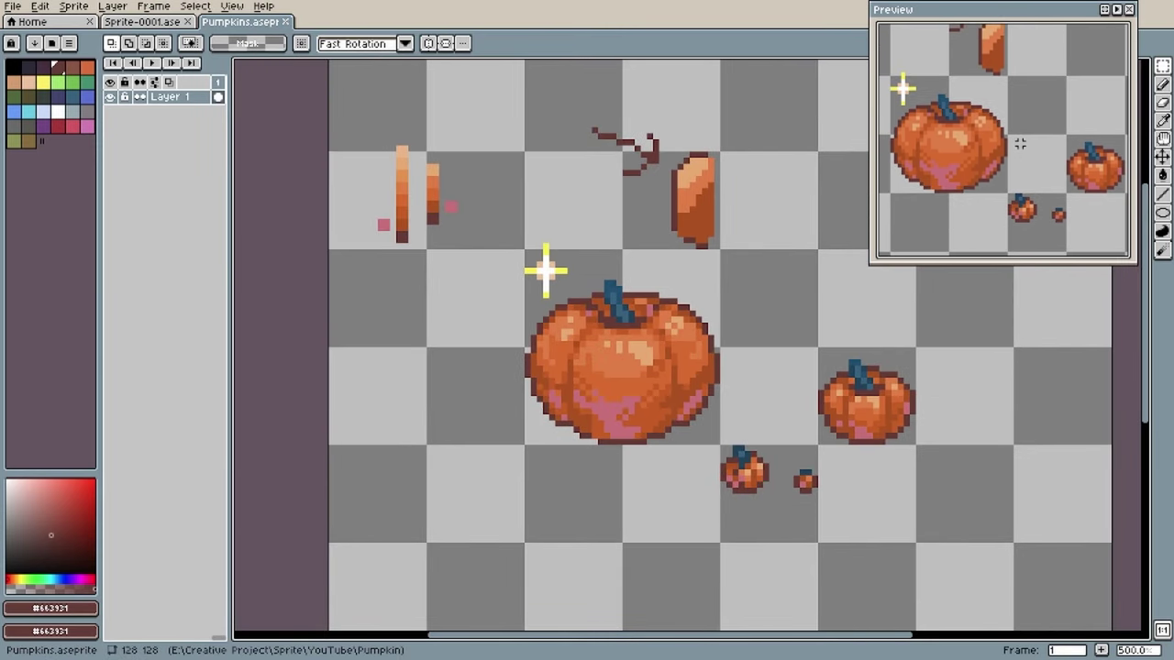
key("g")
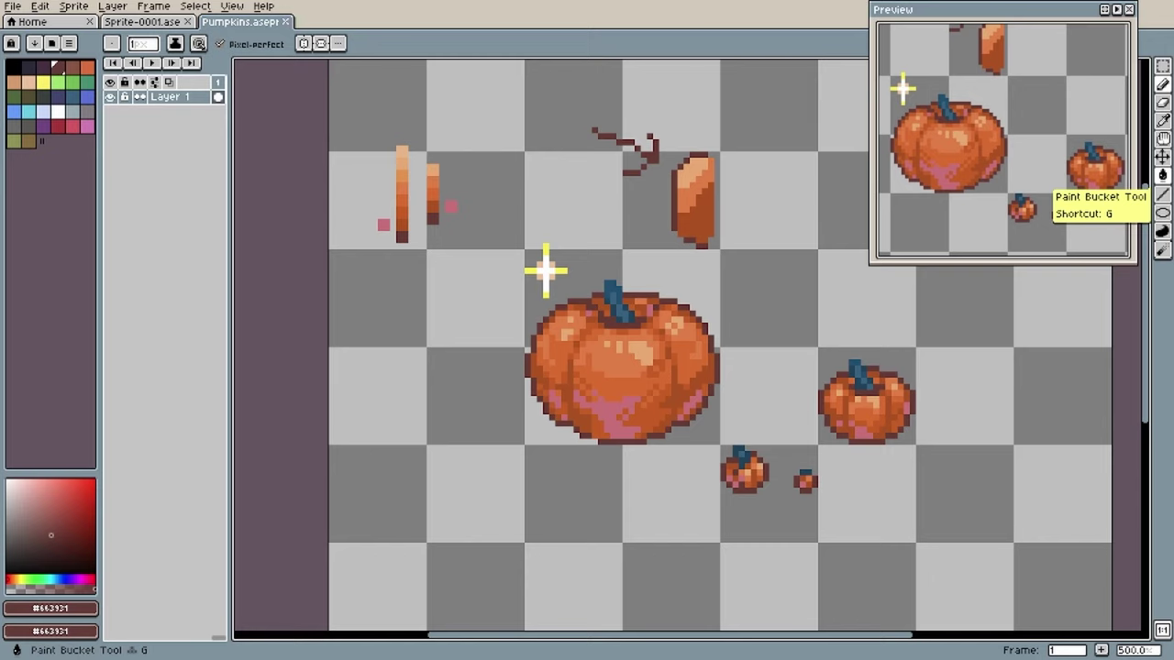
left_click_drag(784, 363, 695, 400)
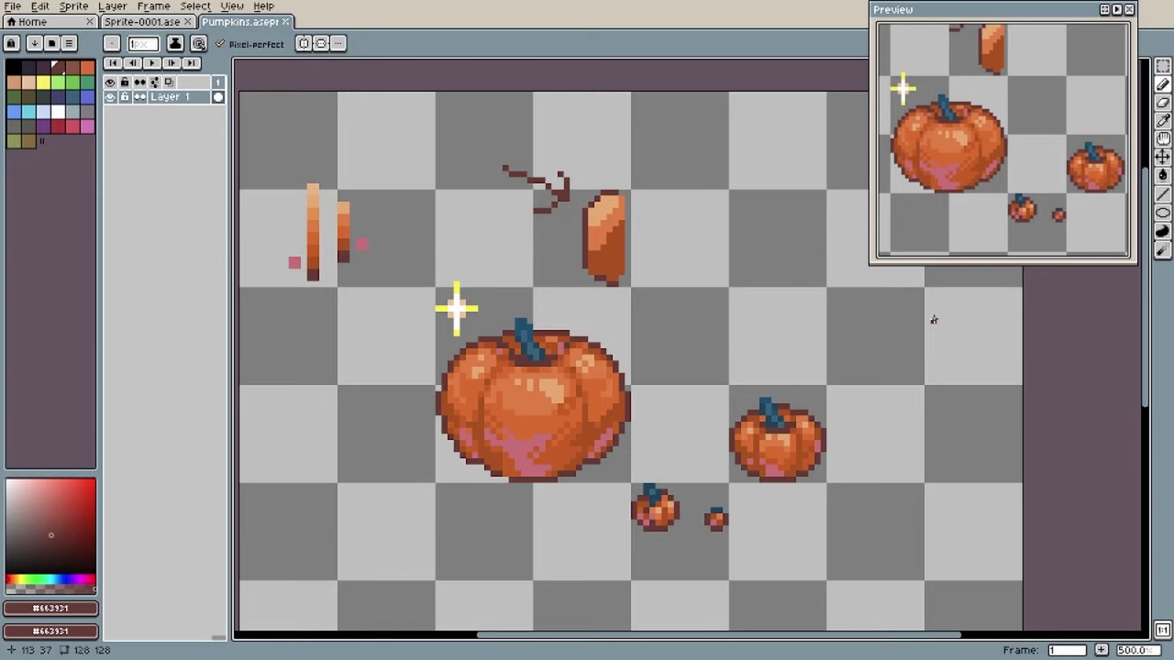
key("m")
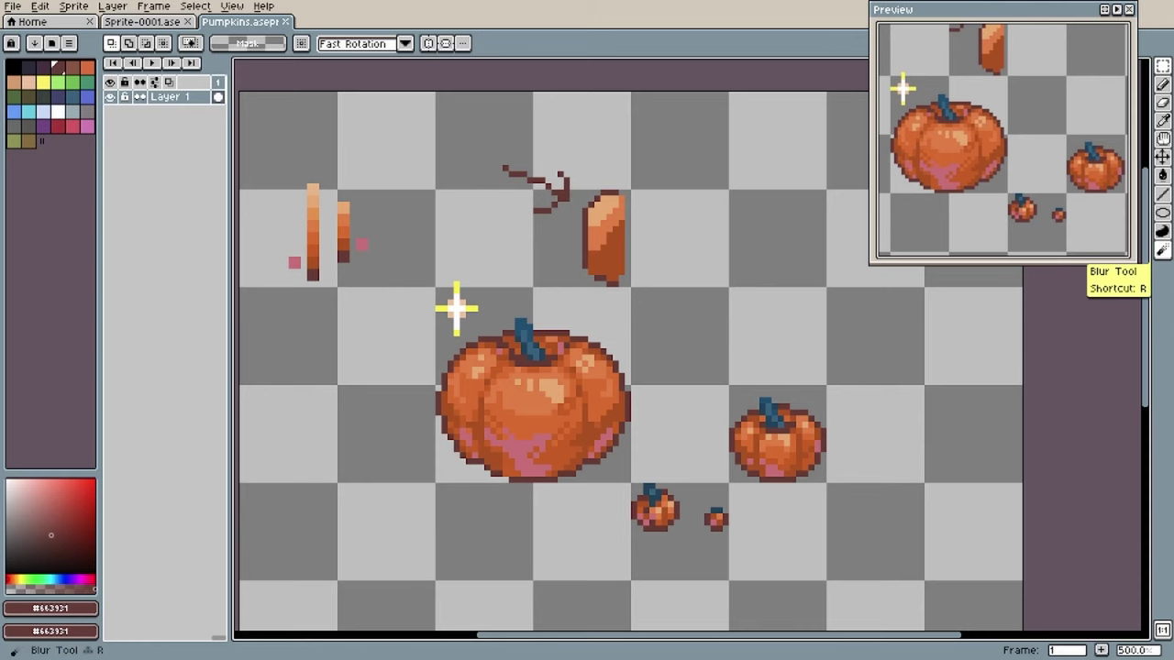